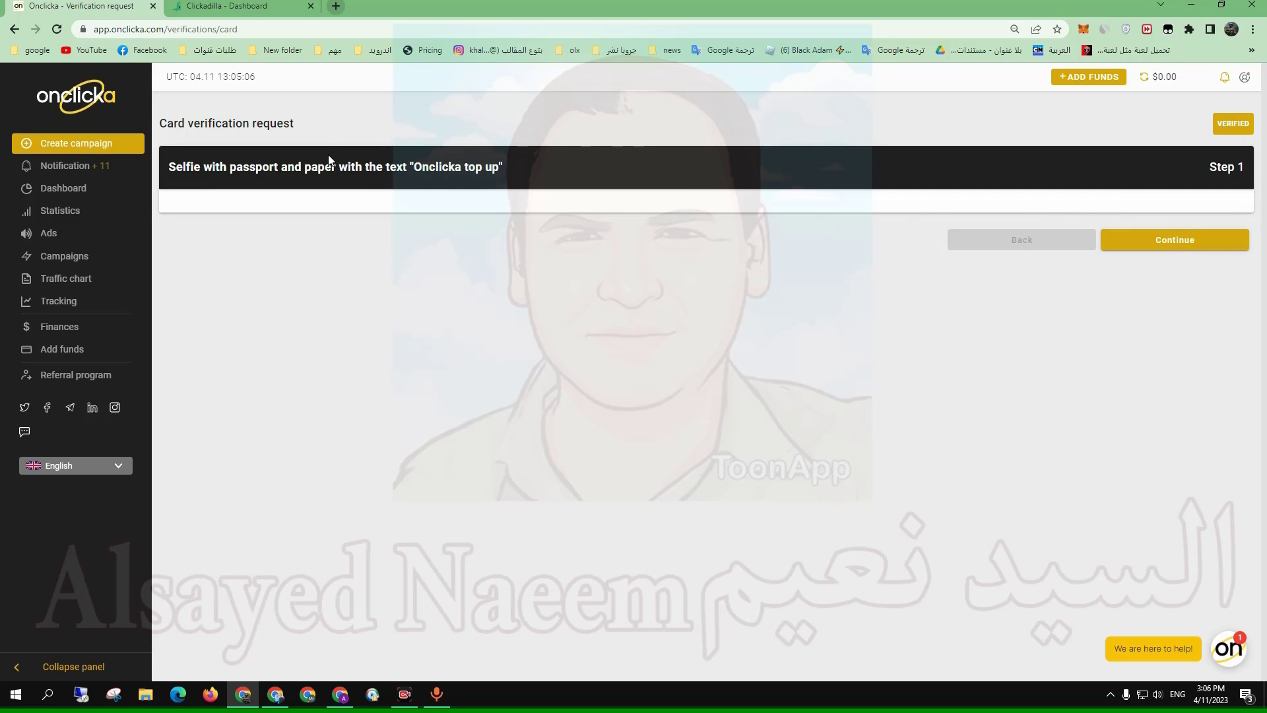
- Step through the card verification request from the passport selfie requirement to the final page for signing and uploading the IO
left_click_drag(1255, 127, 1209, 128)
left_click_drag(413, 167, 502, 166)
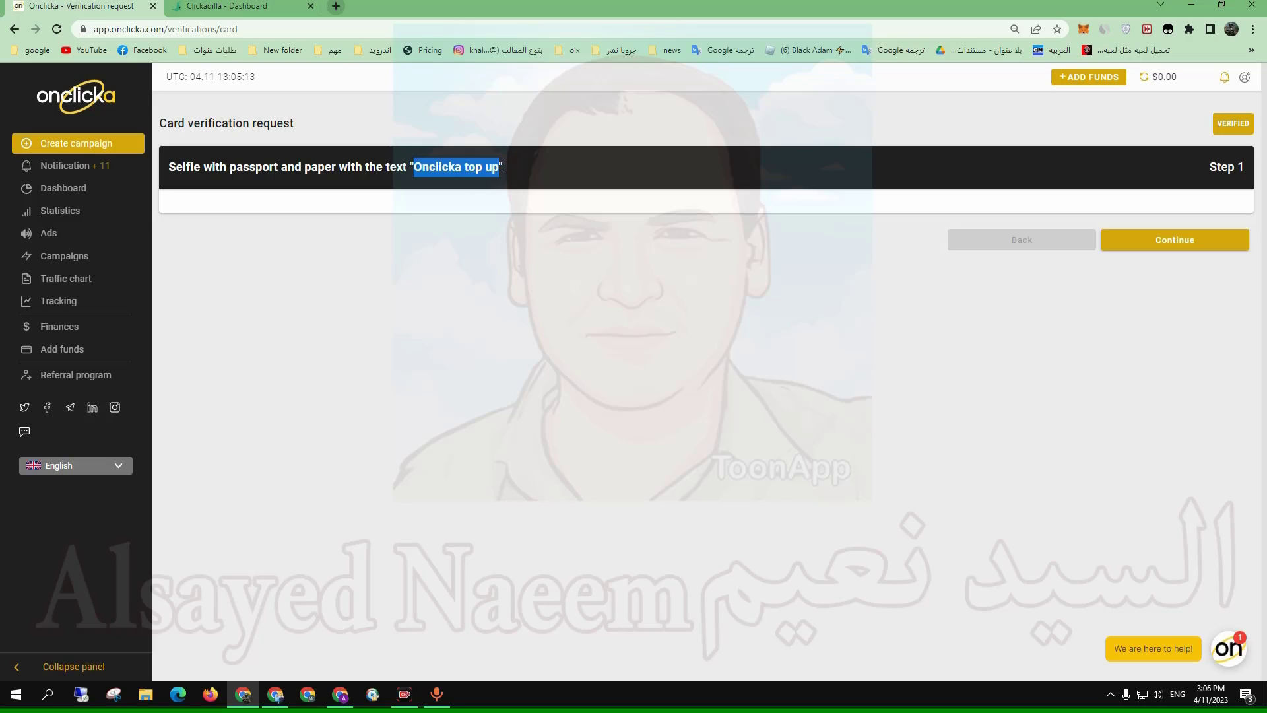
left_click_drag(278, 167, 229, 173)
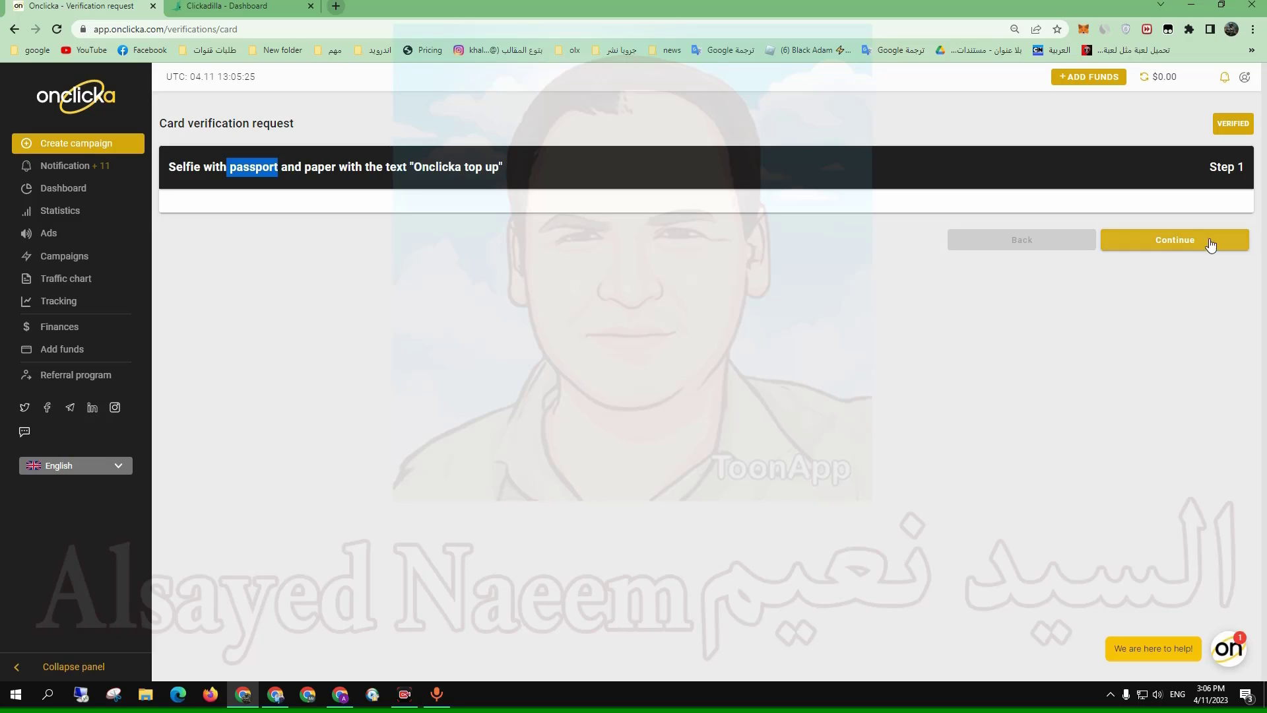
left_click(1178, 248)
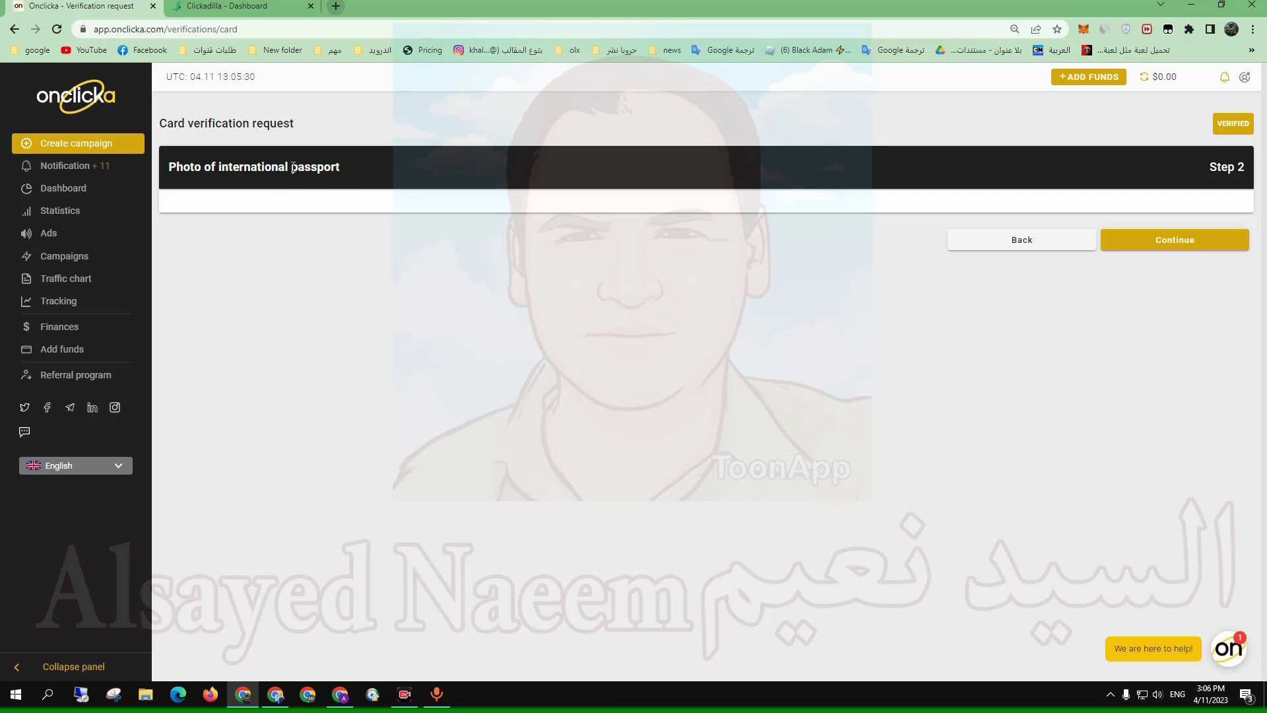
left_click_drag(292, 167, 341, 167)
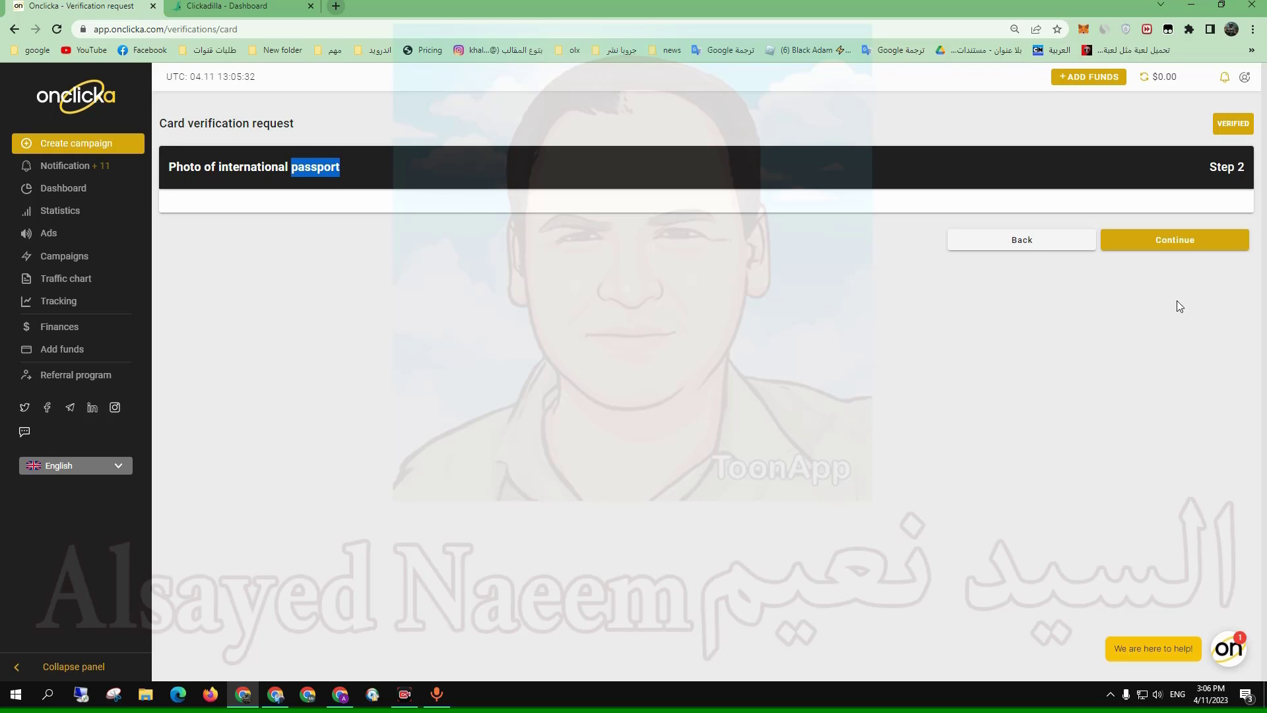
left_click(1170, 243)
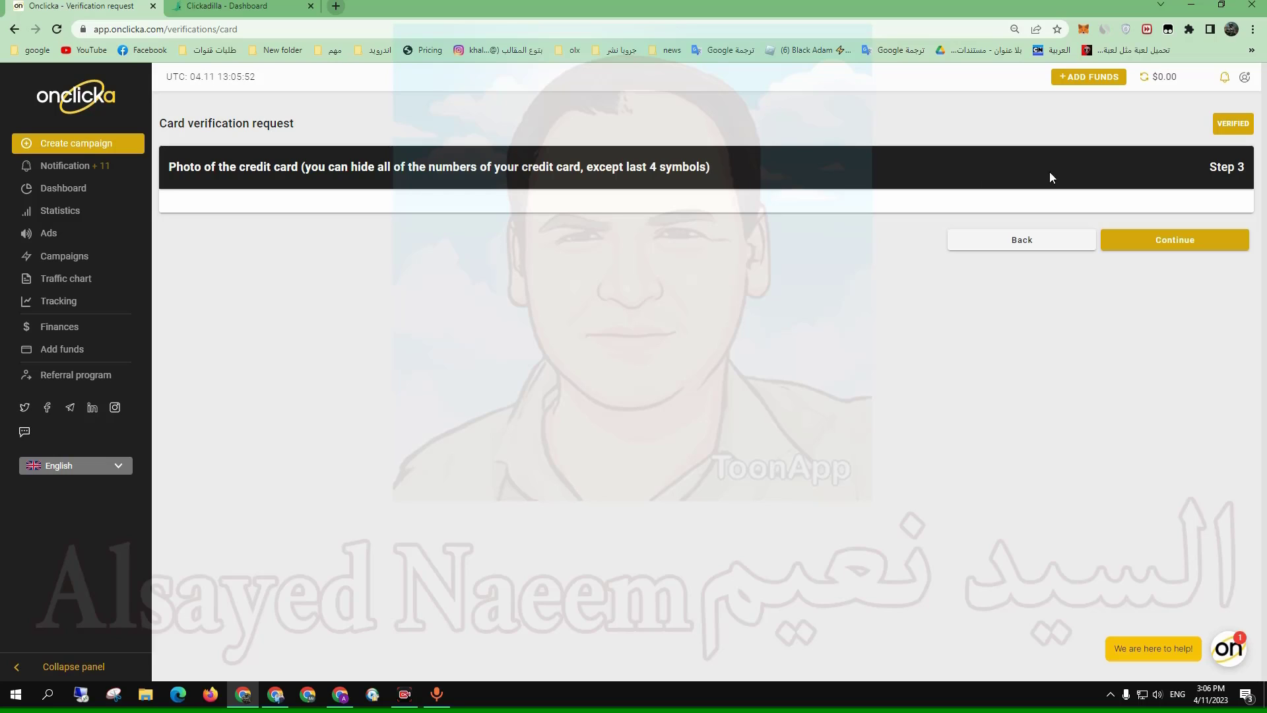
left_click(1200, 241)
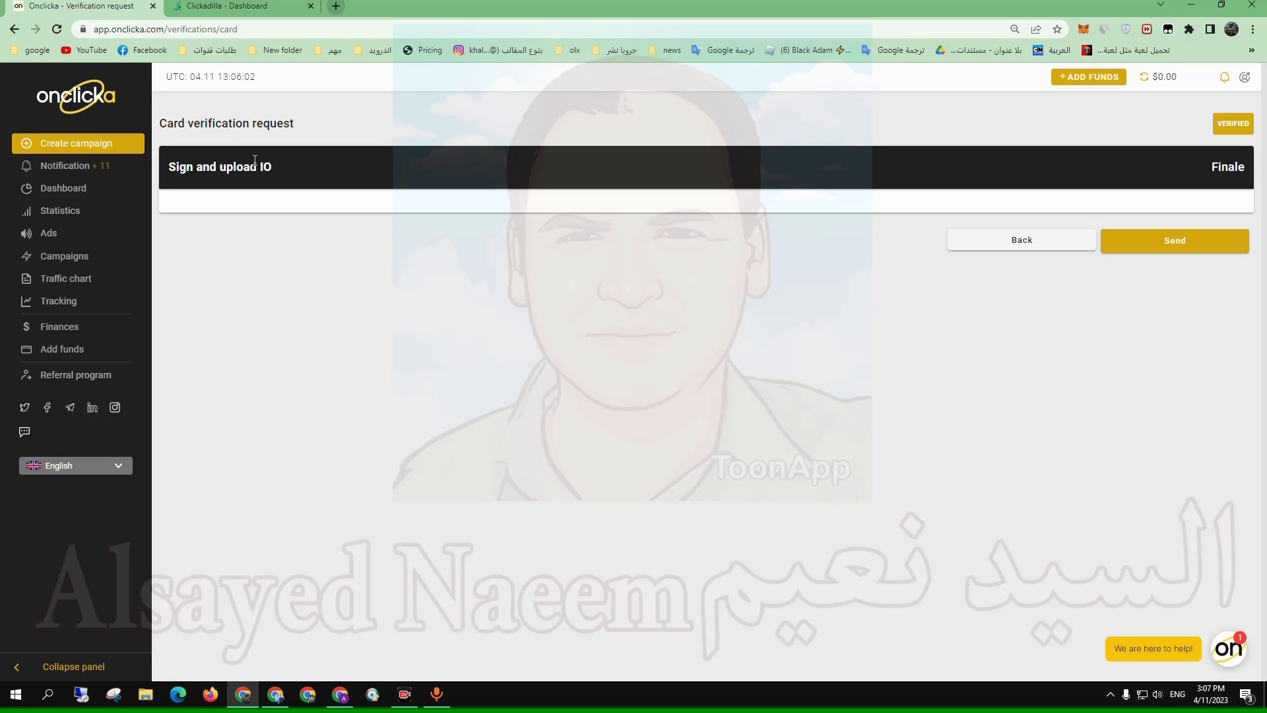
left_click(288, 6)
left_click(129, 5)
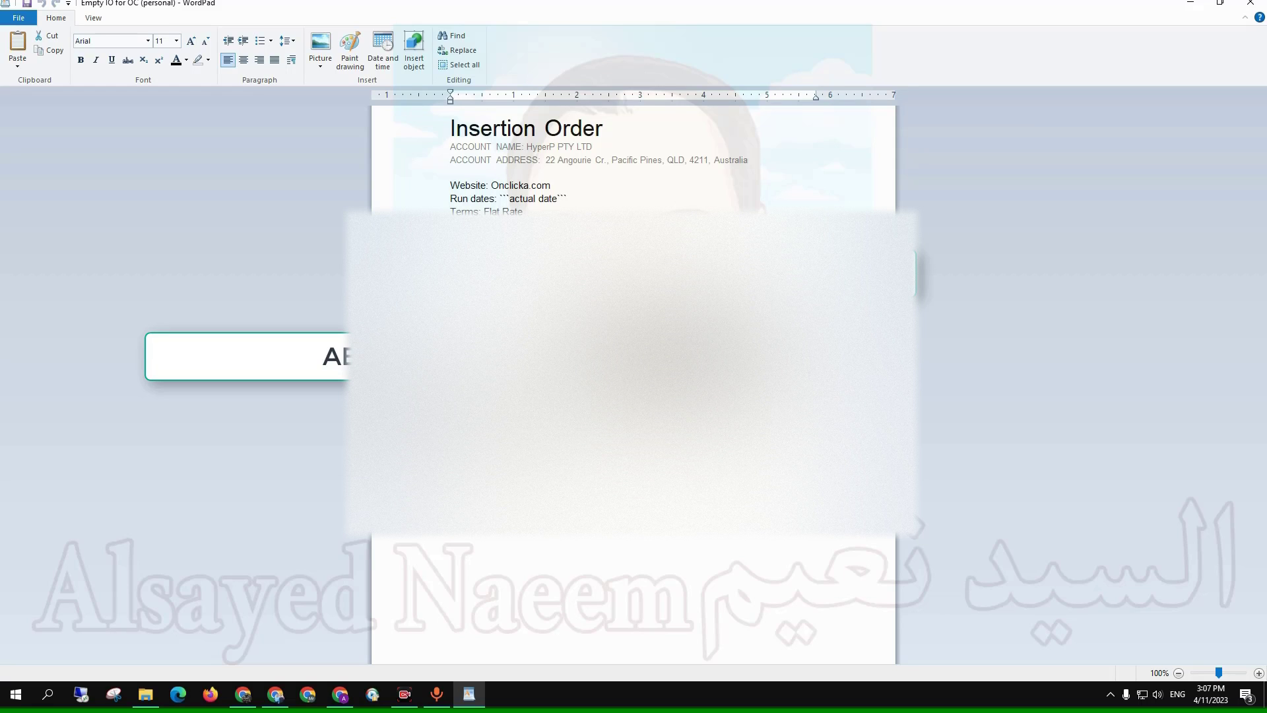
- Capture the full Insertion Order page from WordPad with Snipping Tool and save the snip
key("Delete")
key("shift+End")
left_click(113, 693)
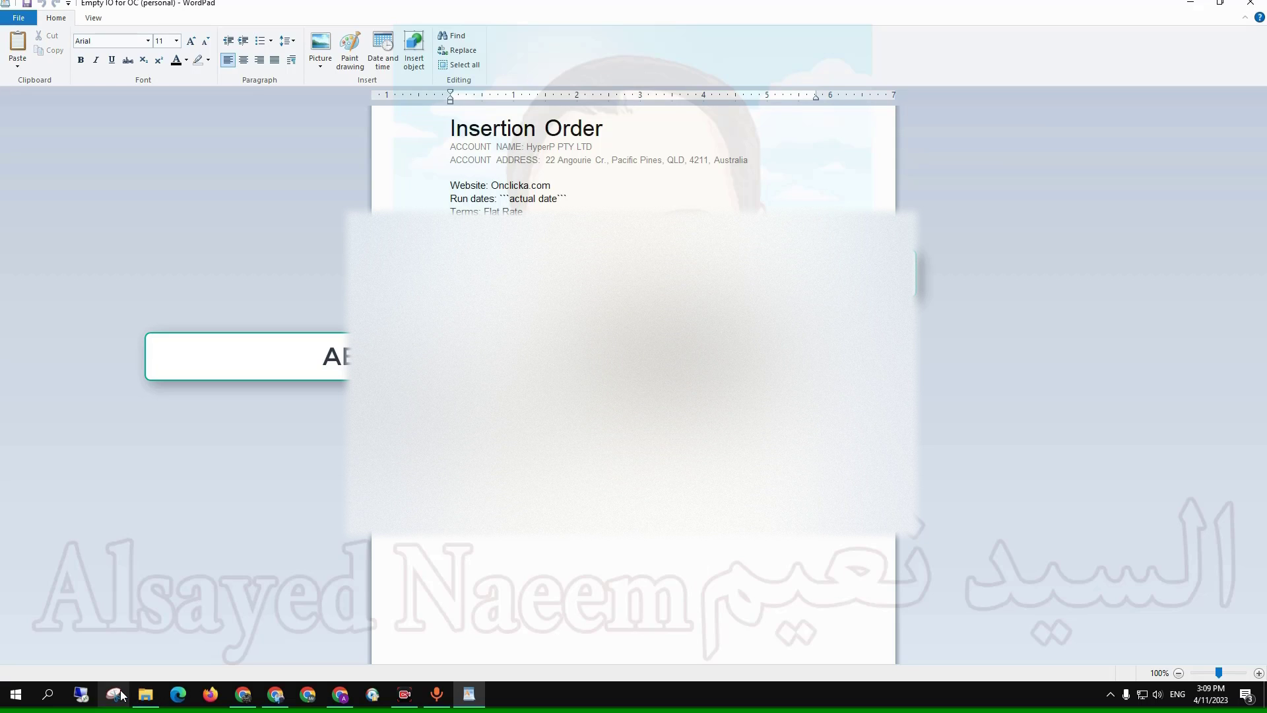
left_click_drag(193, 599, 1037, 277)
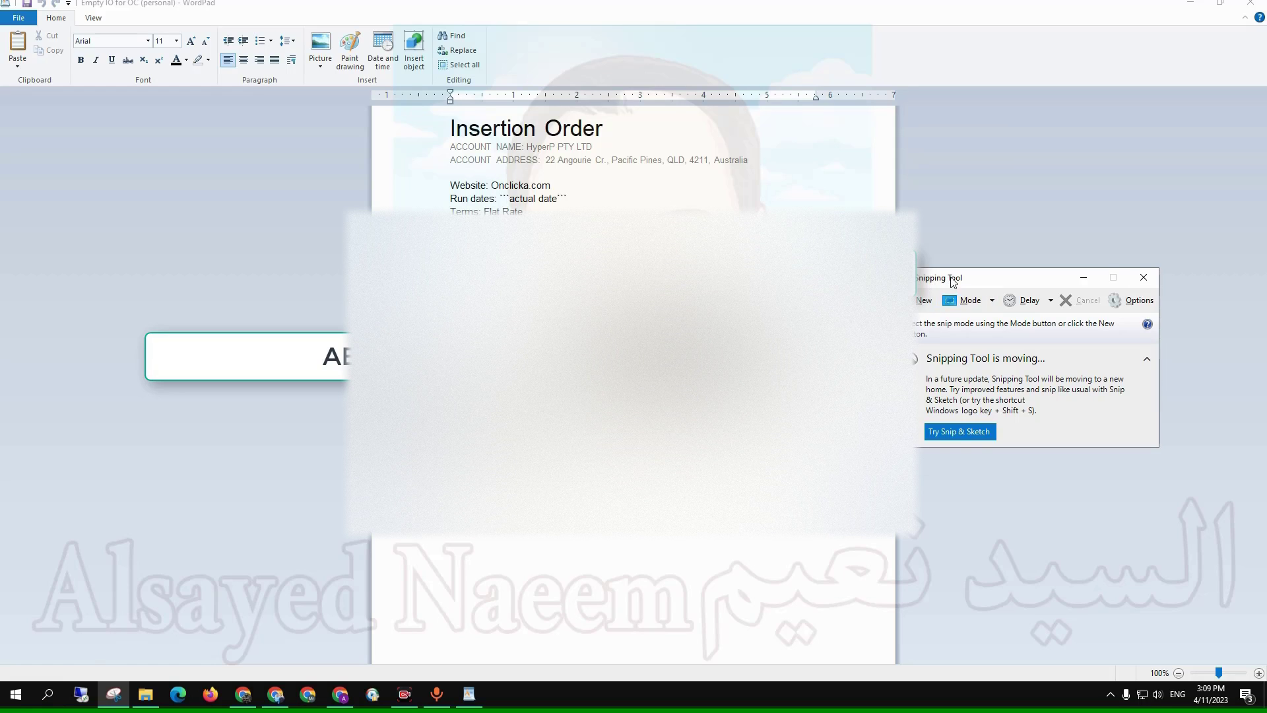
left_click(923, 300)
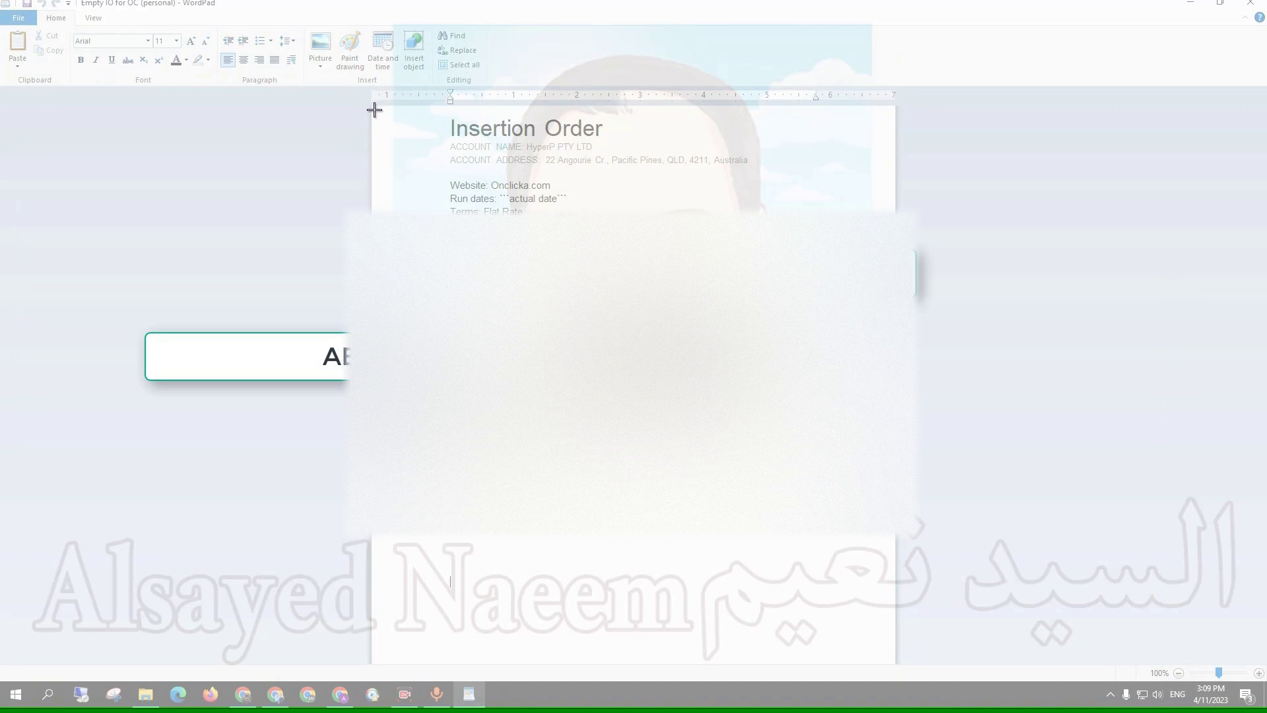
left_click_drag(374, 107, 893, 627)
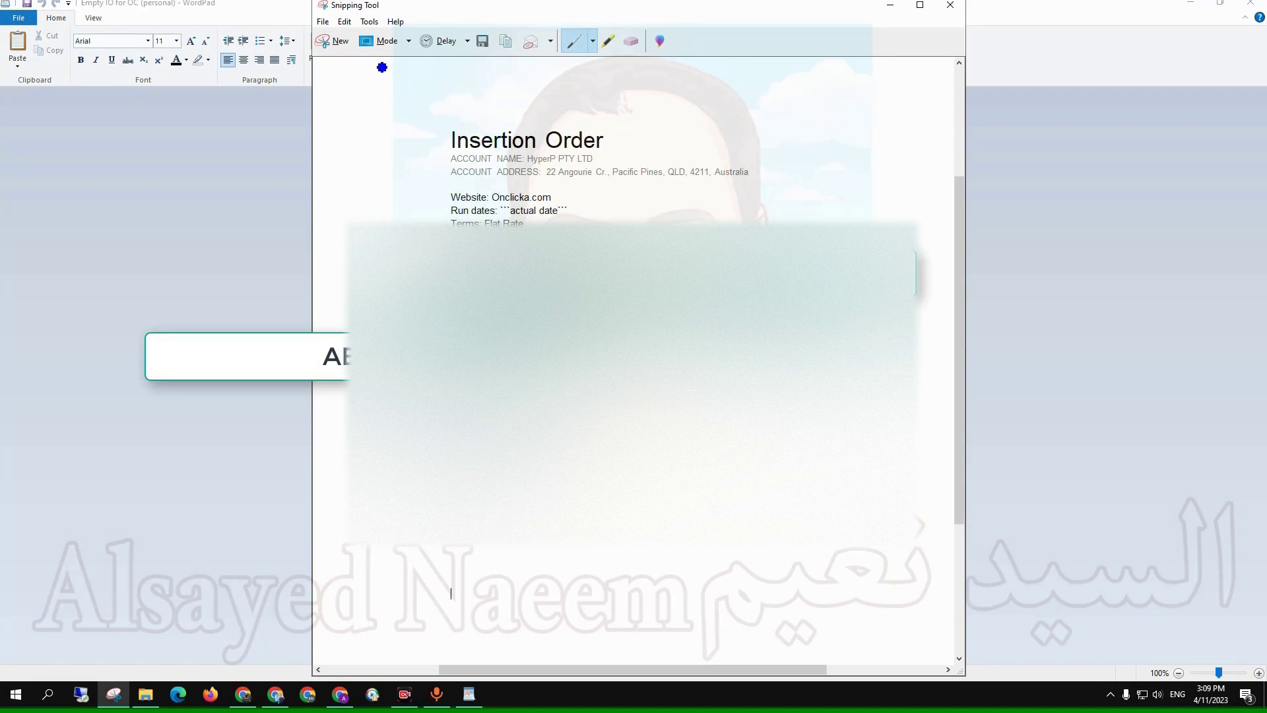
left_click(323, 22)
left_click(350, 56)
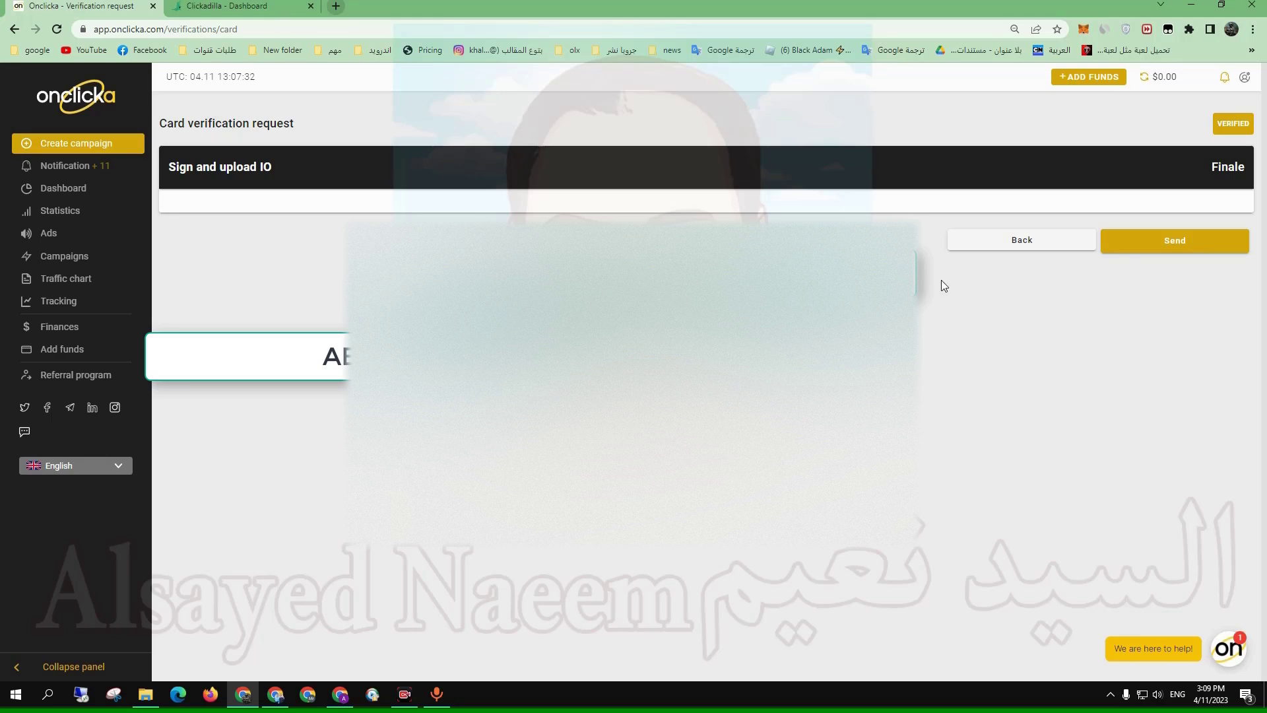
- Review the IO upload requirement on the verification page and open the account's personal settings
double_click(268, 168)
left_click(1245, 77)
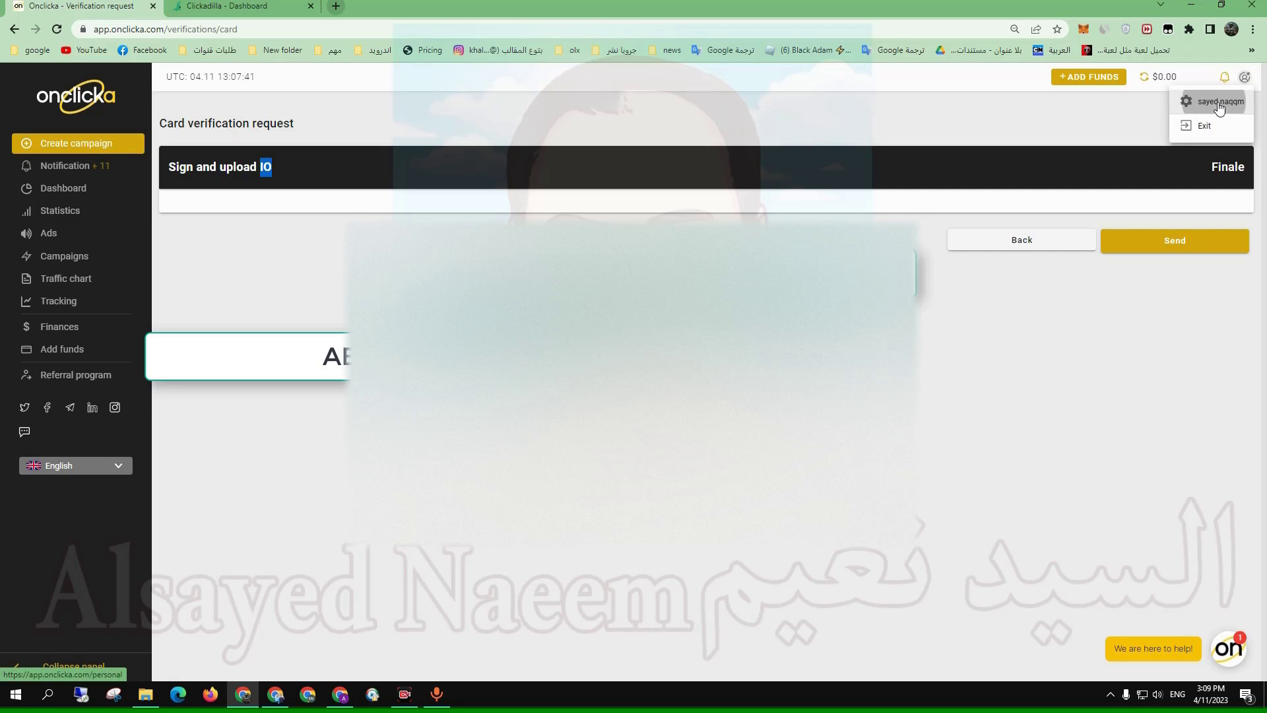
left_click(1221, 102)
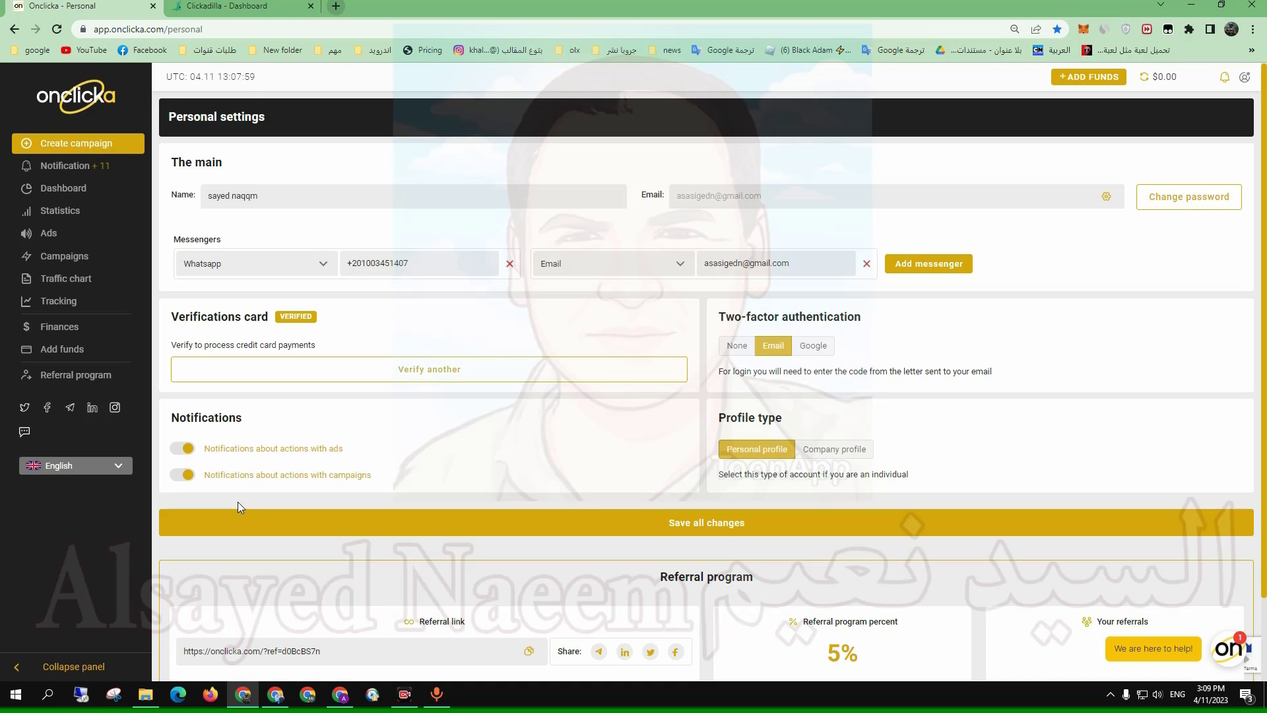
- Start adding funds with the Credit card payment method and set the amount to $200
left_click(1085, 80)
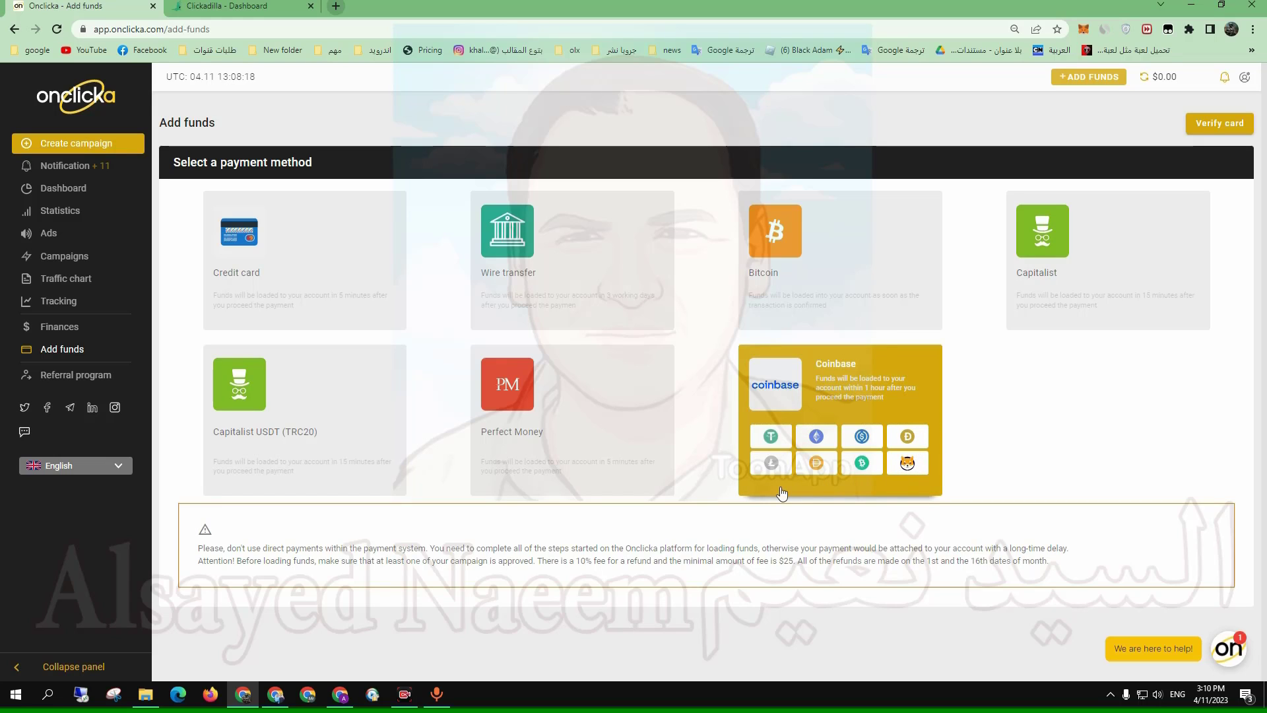
left_click(258, 264)
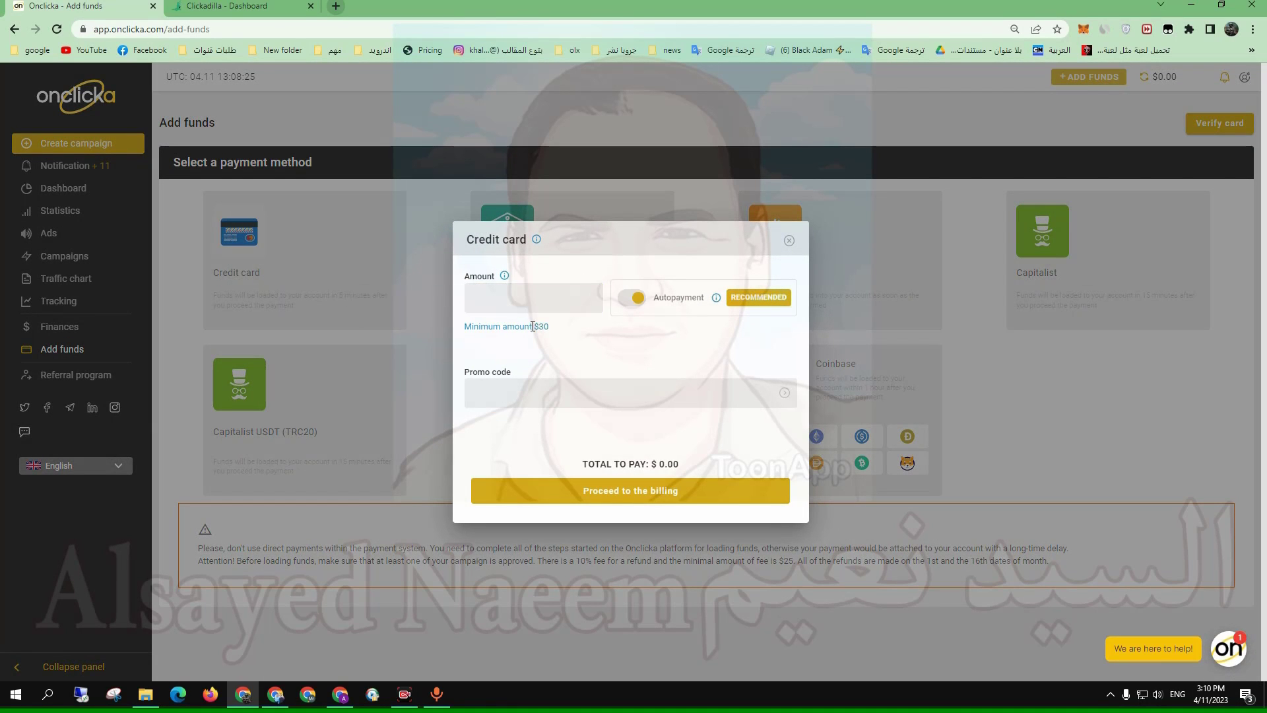
left_click(527, 297)
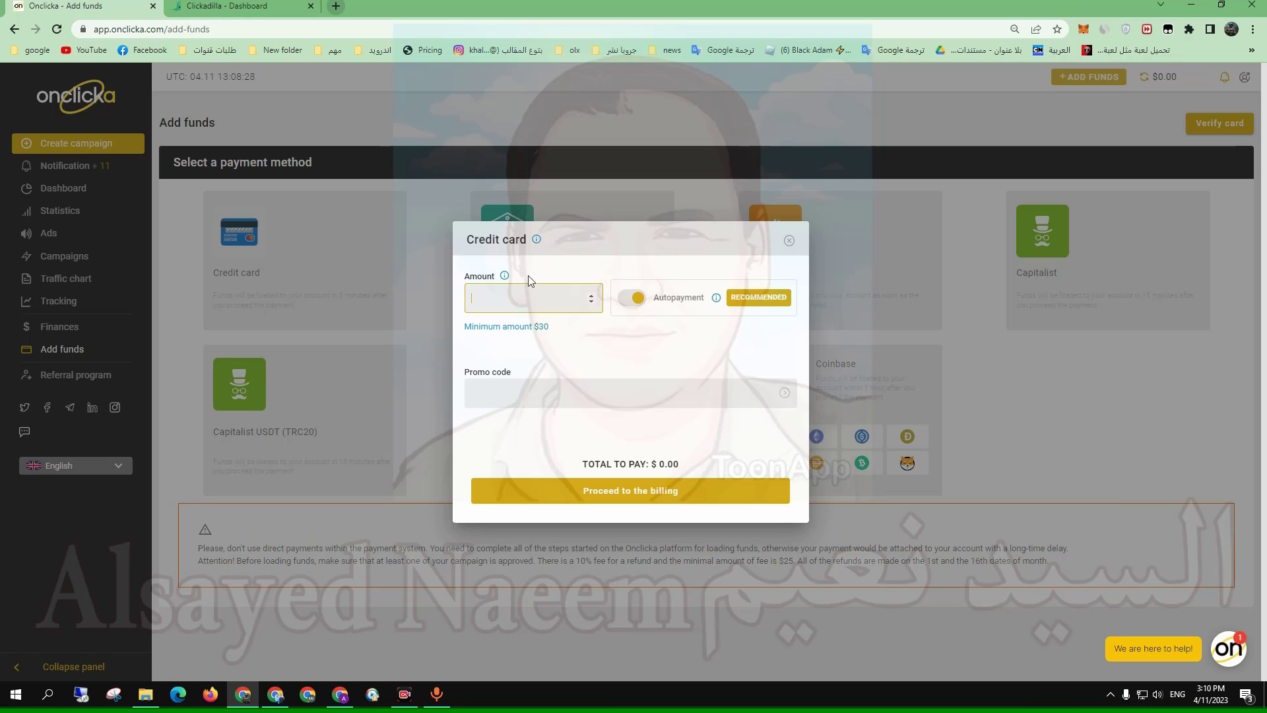
type("200")
- Apply the promo code FREE50 to the credit card top-up
left_click(534, 392)
type("free50")
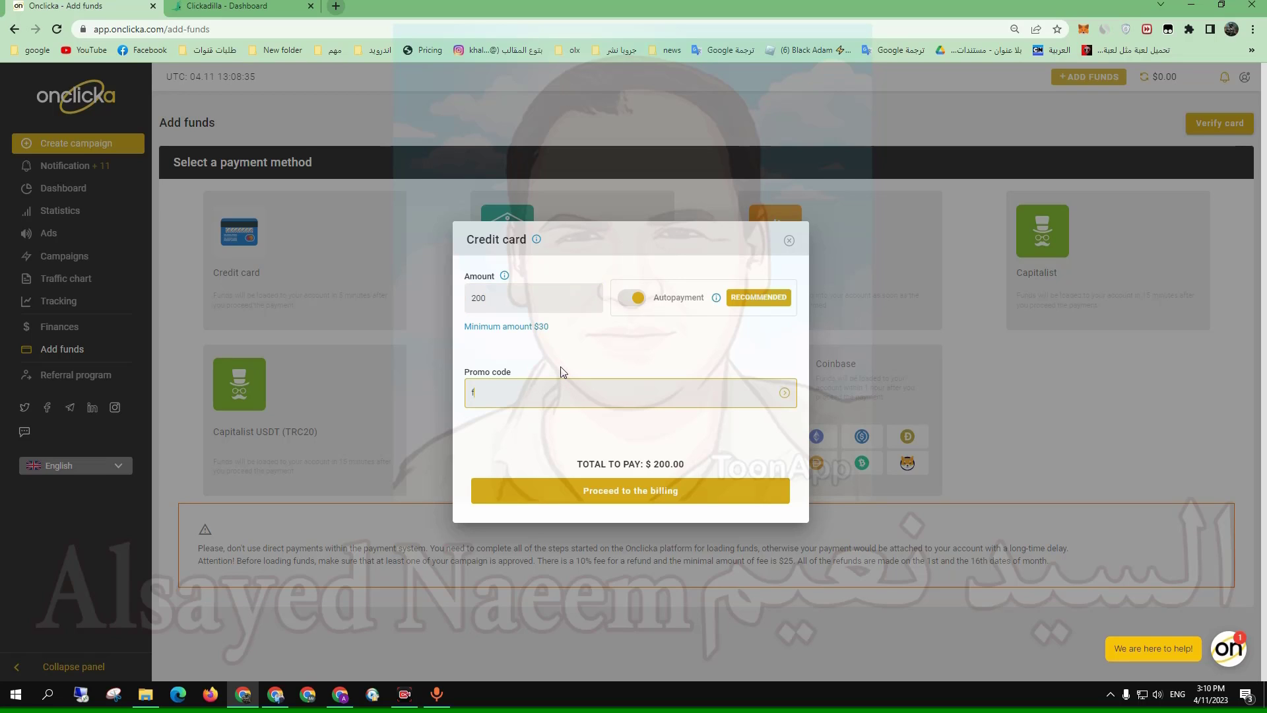
left_click(785, 393)
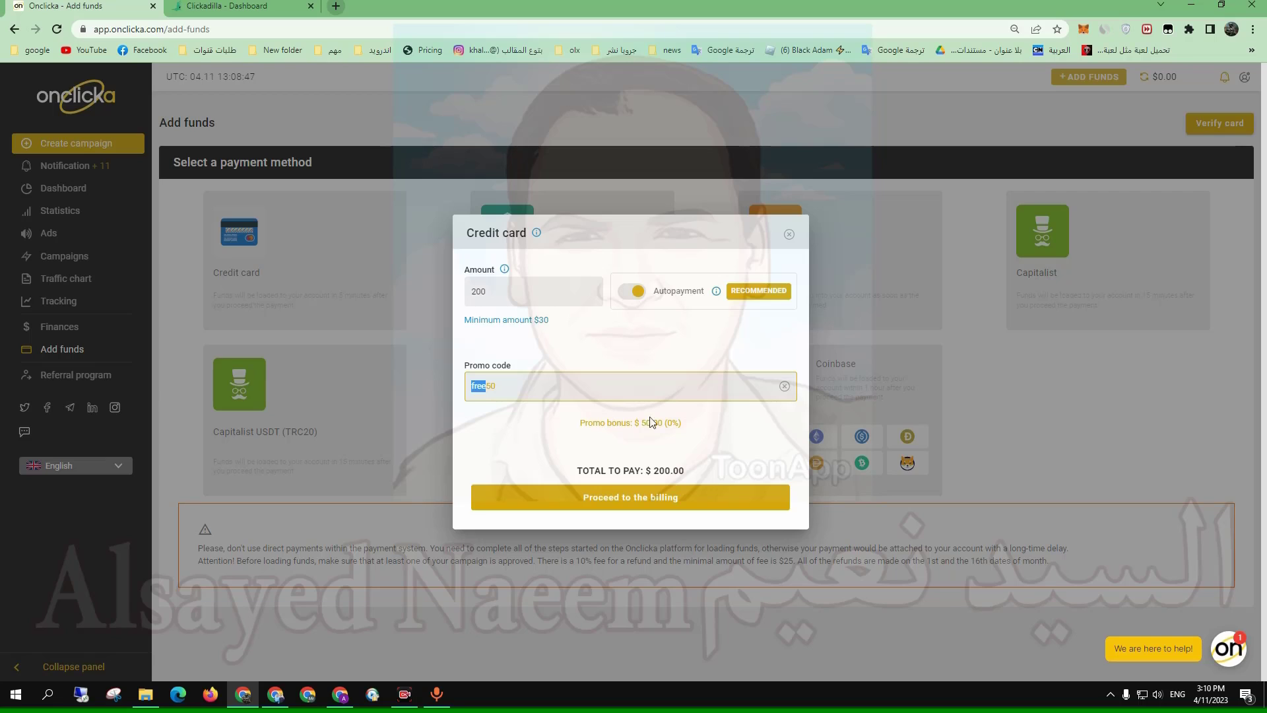
type("FREE50")
left_click(787, 396)
left_click_drag(580, 423, 537, 429)
- Set the credit card top-up amount to $30 while the promo code is applied
left_click(536, 293)
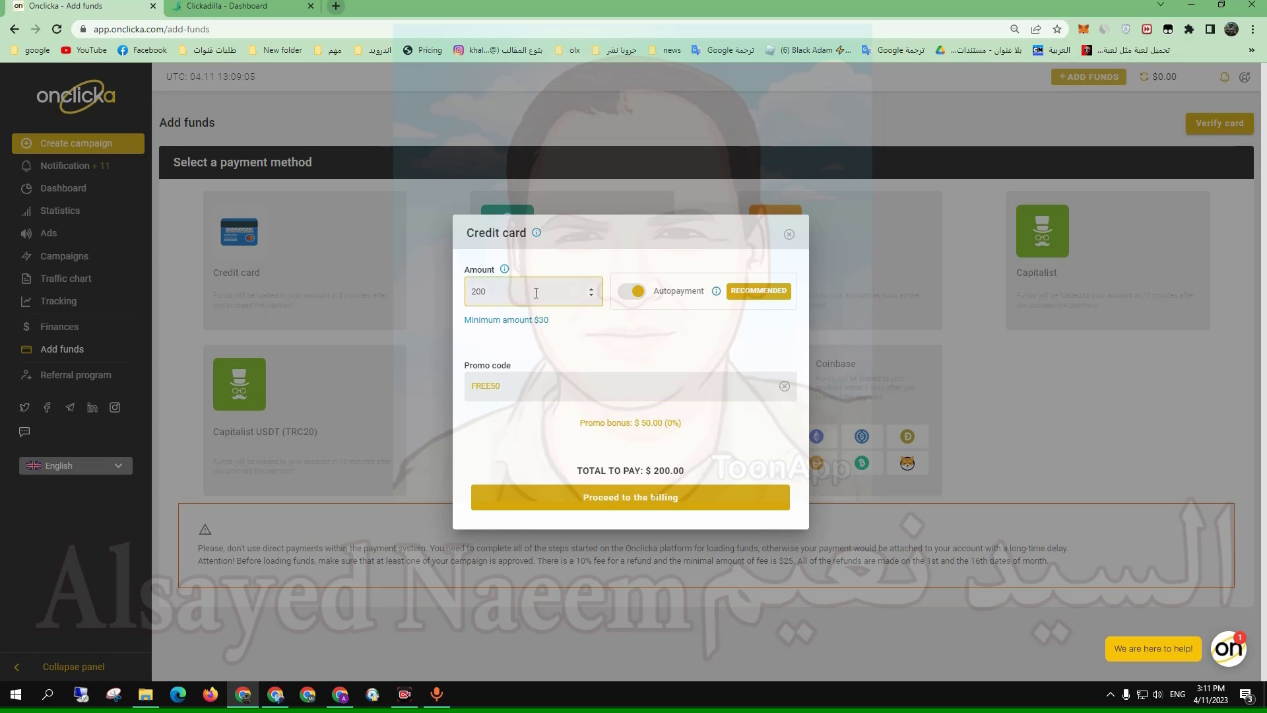
left_click_drag(505, 294, 470, 295)
type("30")
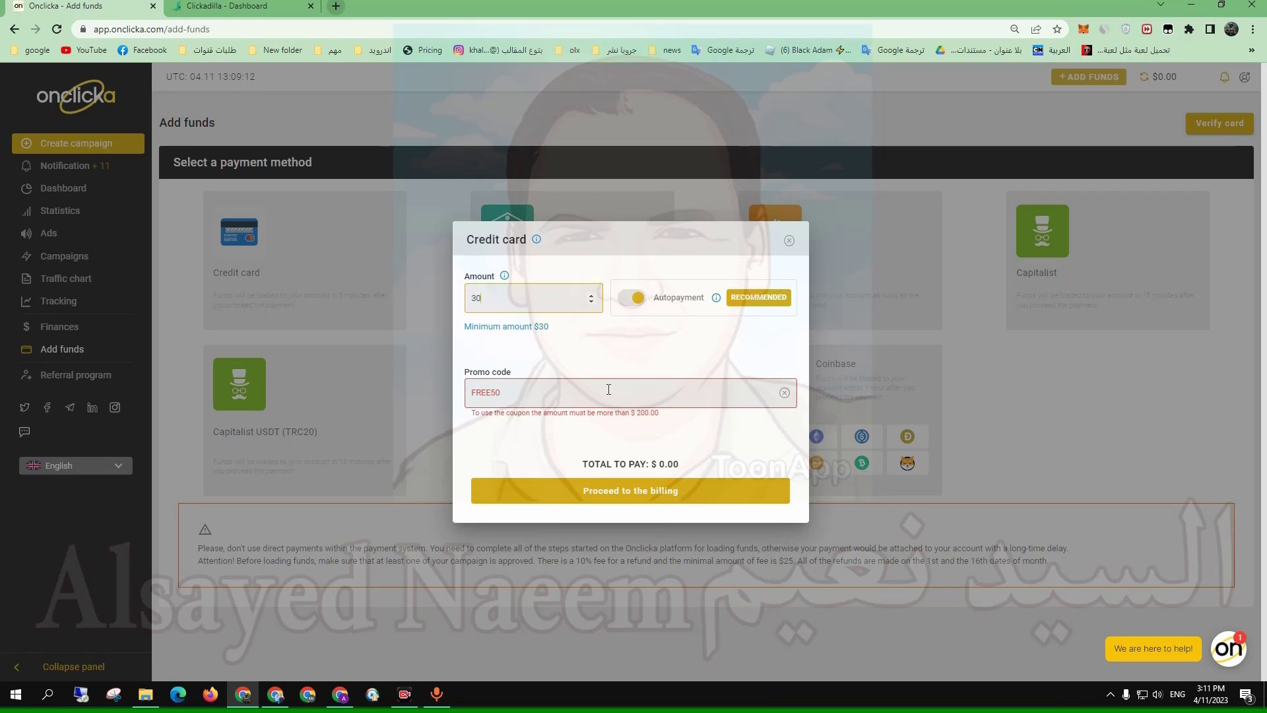
mouse_move(671, 414)
left_mouse_down()
mouse_move(608, 411)
mouse_move(655, 413)
left_mouse_up()
- Clear the promo code from the credit card top-up and proceed to the billing
double_click(548, 398)
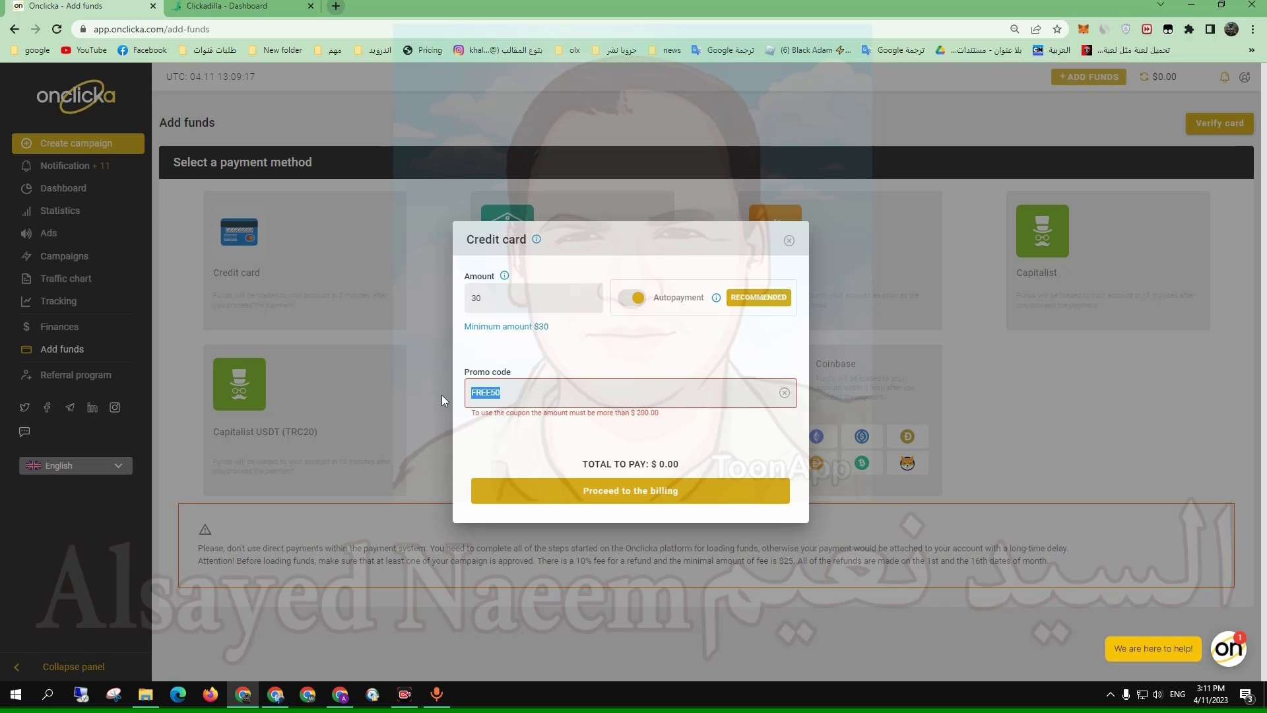
key("BackSpace")
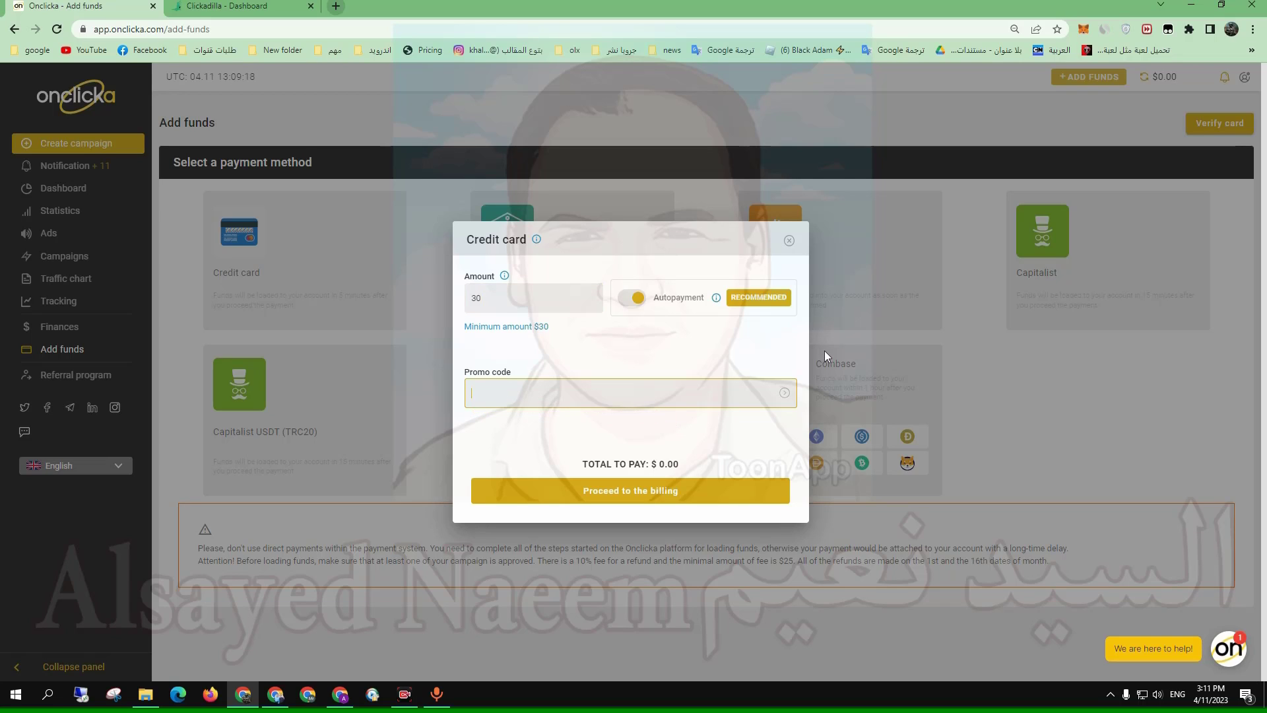
left_click(637, 495)
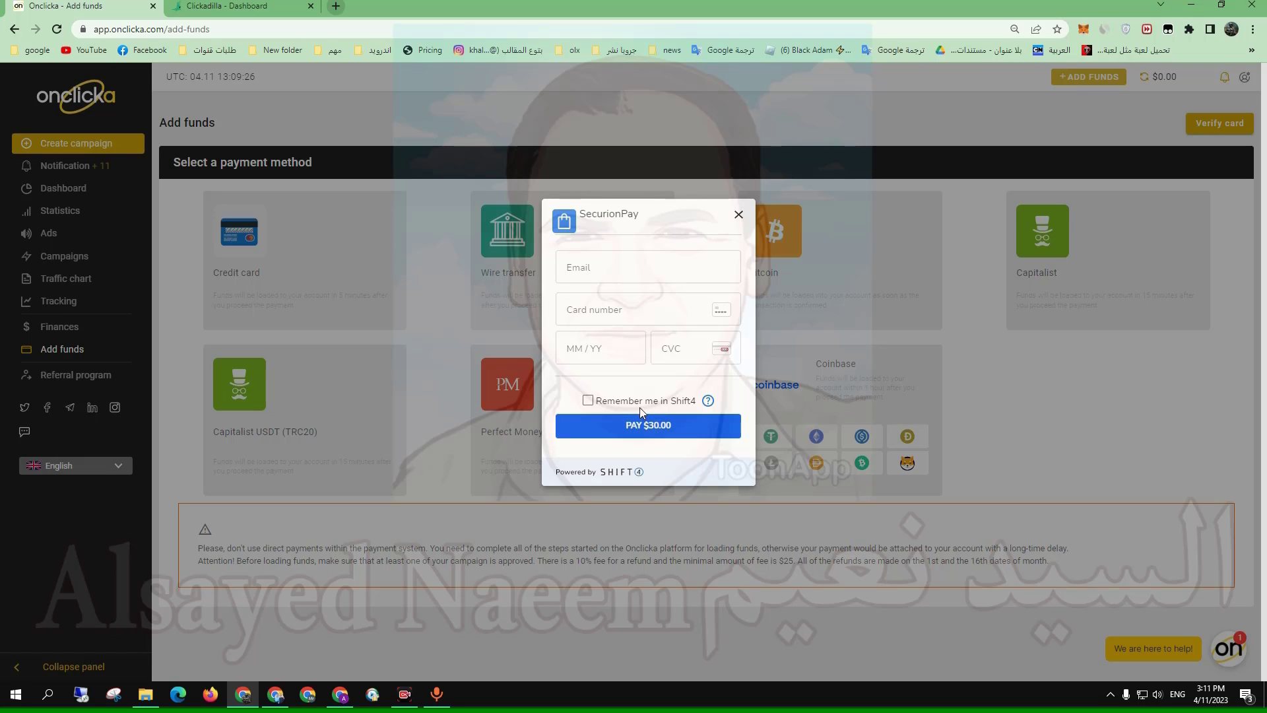
- Fill in the payer's e-mail in the SecurionPay form and close the payment form
left_click(617, 264)
left_click(660, 297)
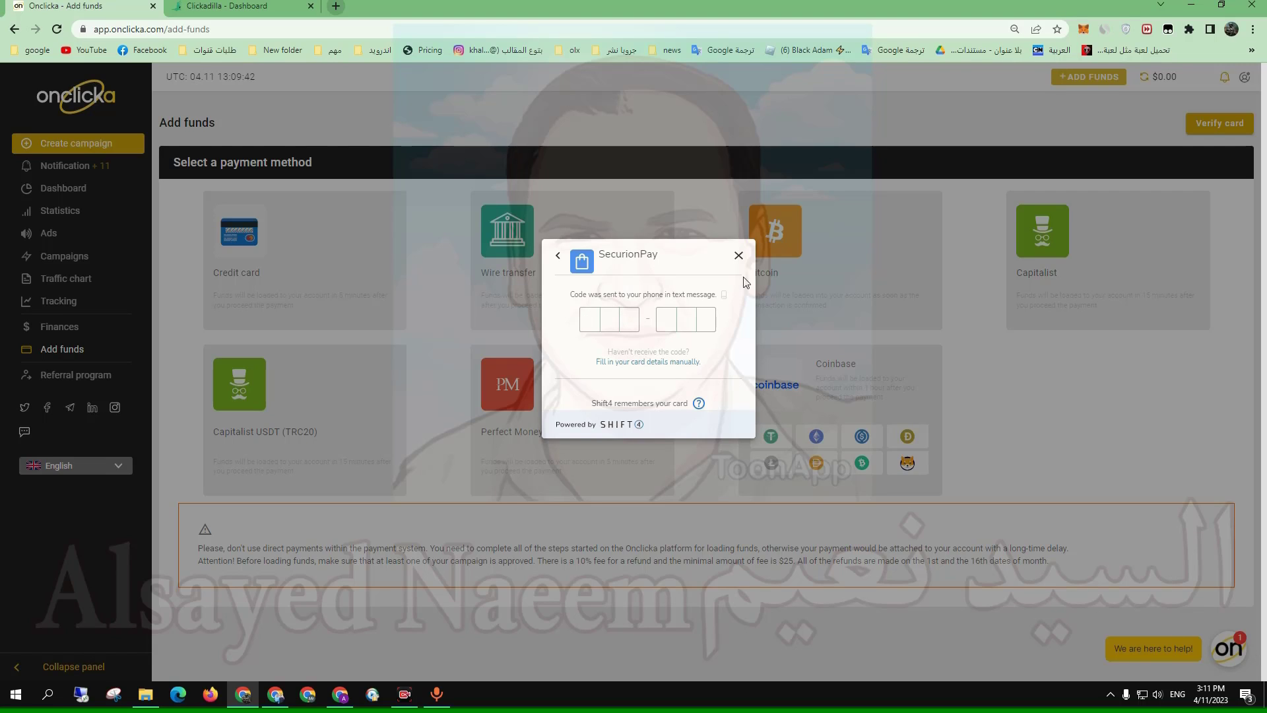
left_click(739, 256)
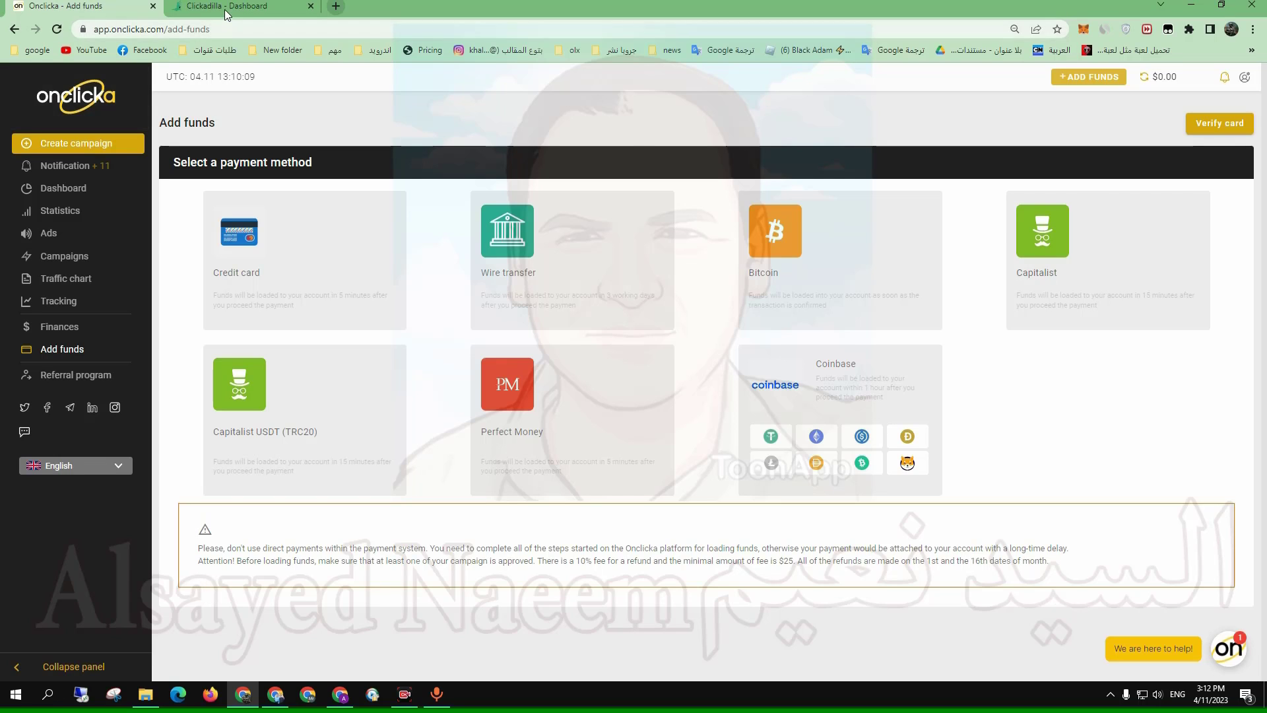
- Check the Clickadilla dashboard, return to Onclicka and start creating a new ad
left_click(226, 10)
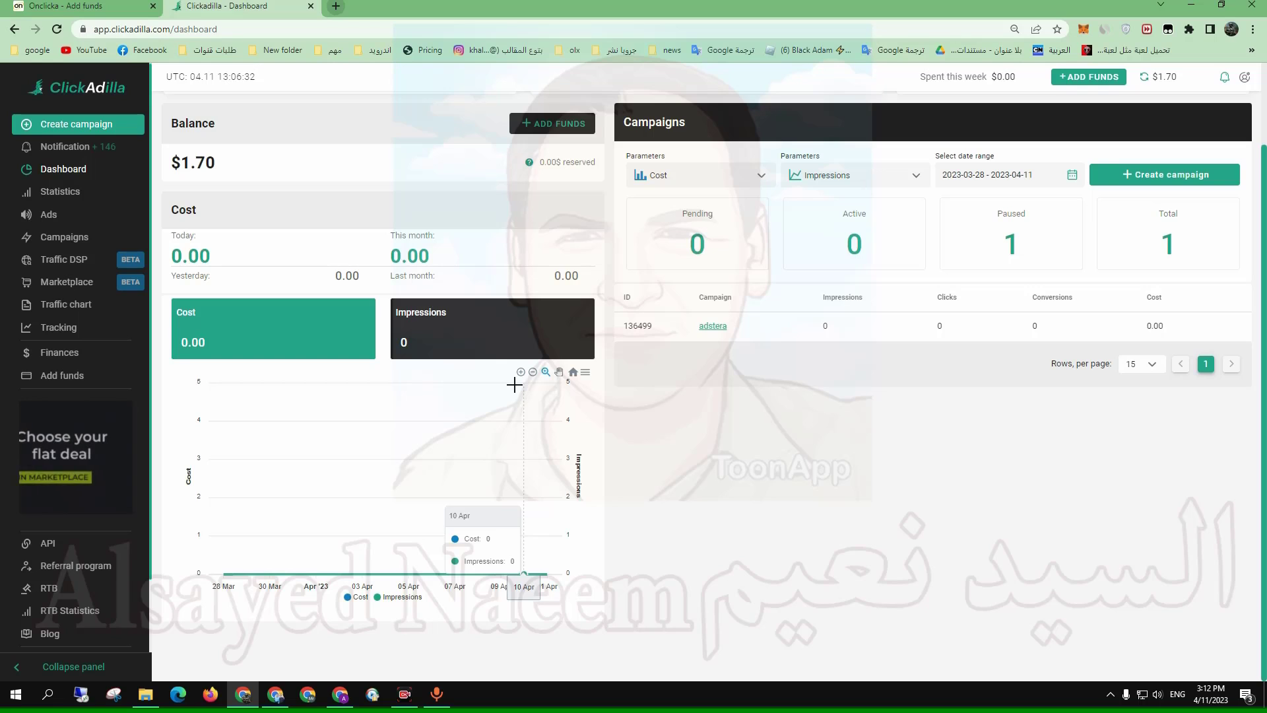
left_click(87, 6)
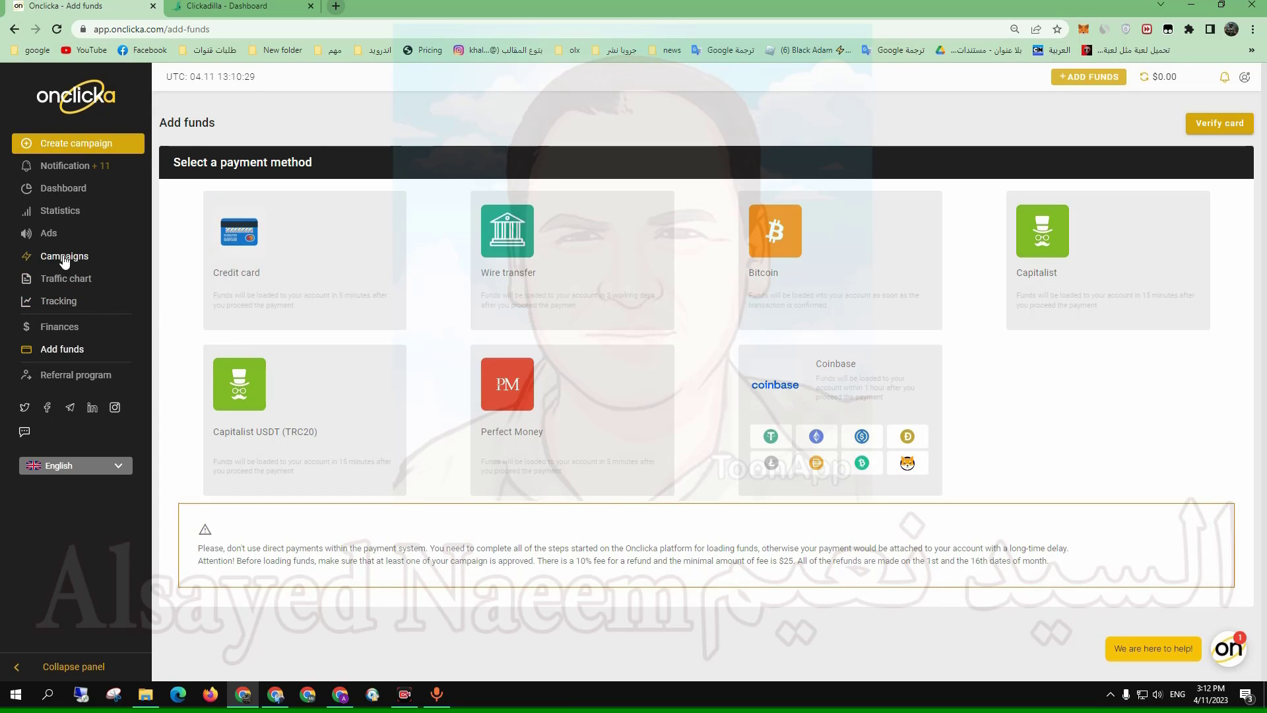
left_click(62, 239)
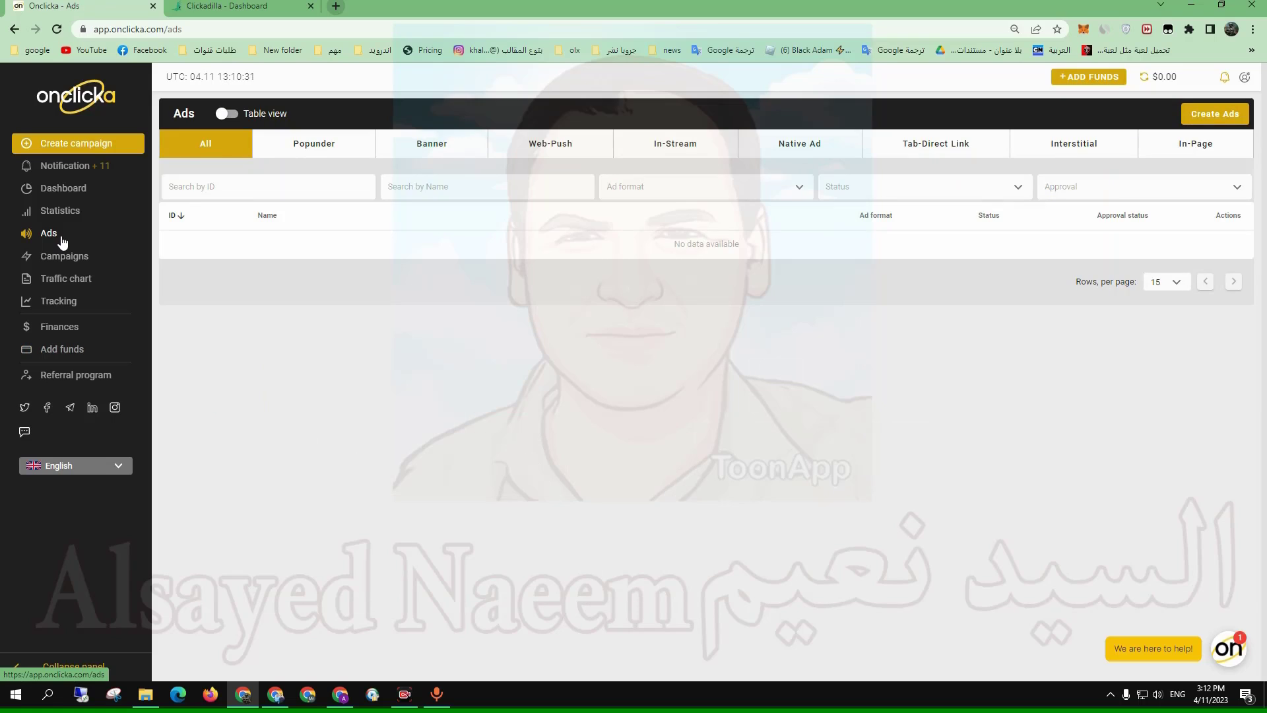
left_click(1215, 116)
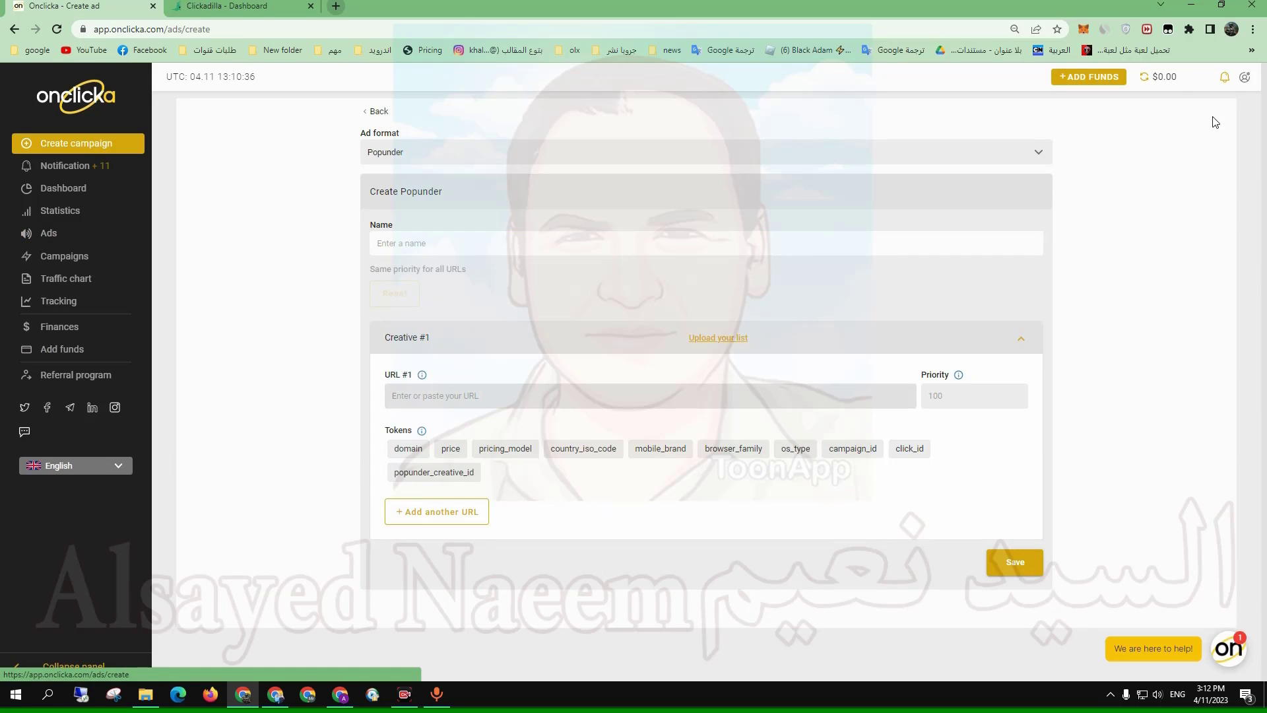
- Set the new ad's format to Popunder and name it ADSTERA
left_click(435, 152)
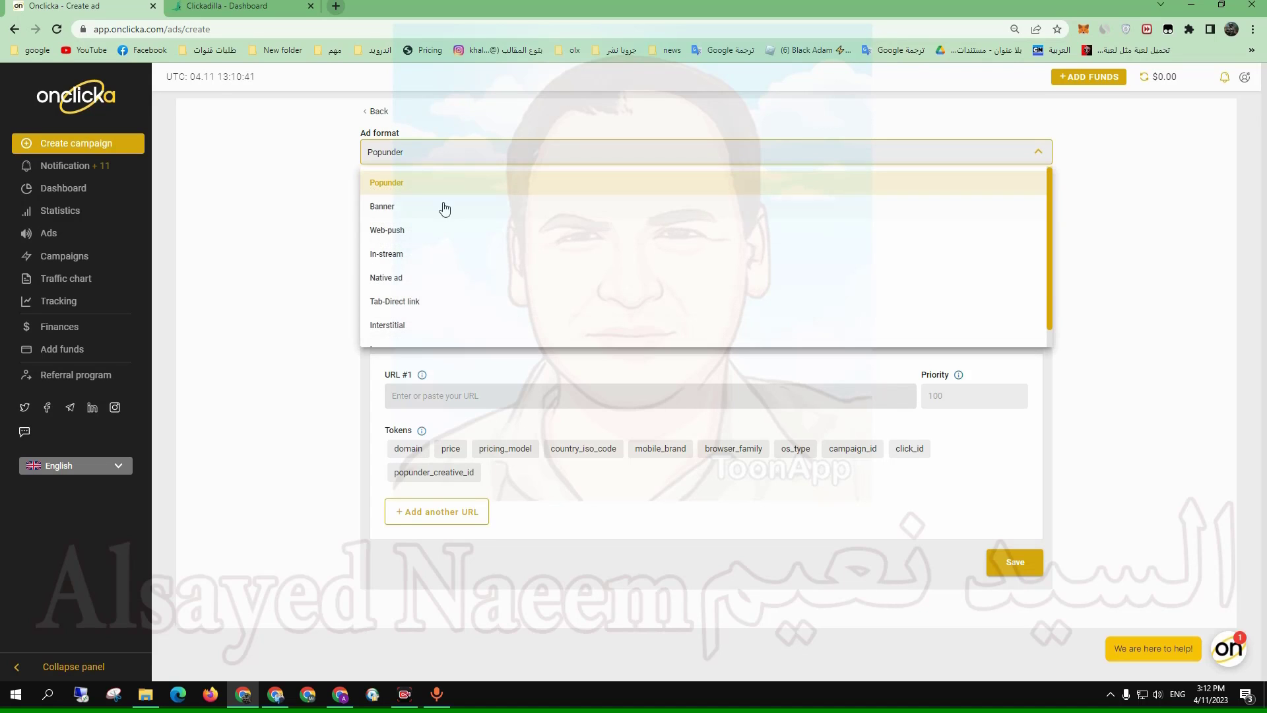
left_click(406, 182)
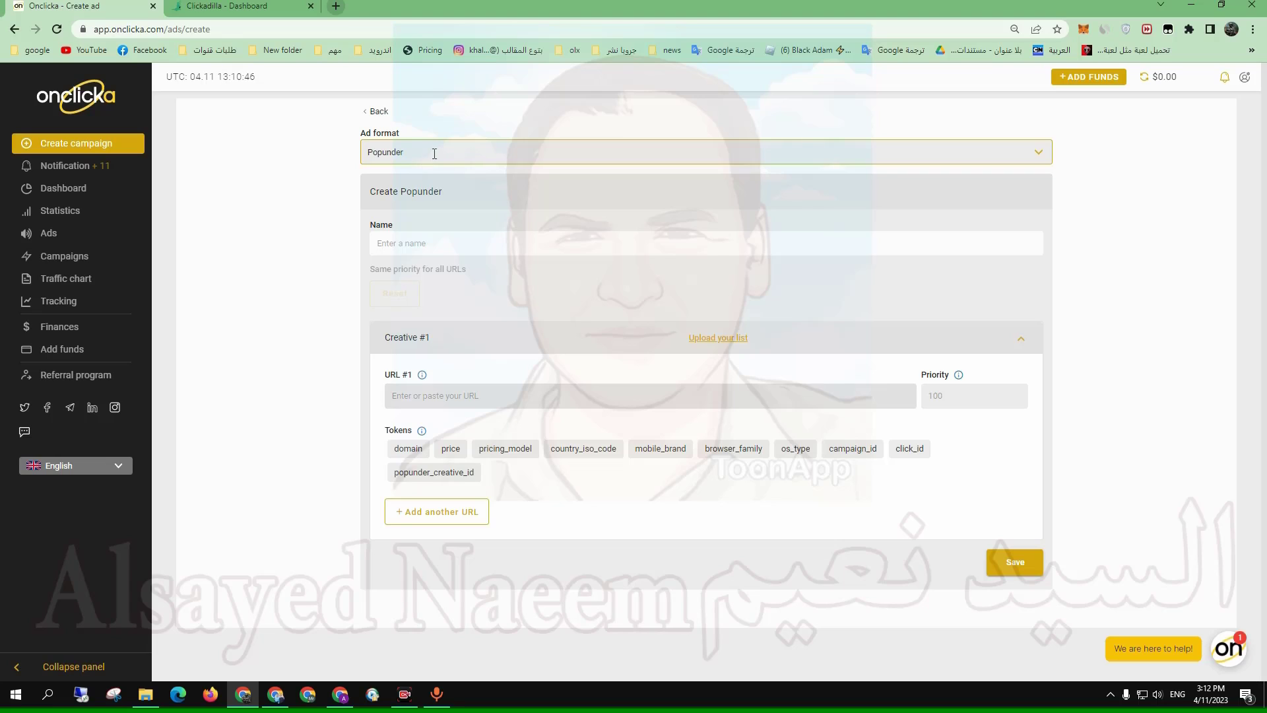
left_click(414, 251)
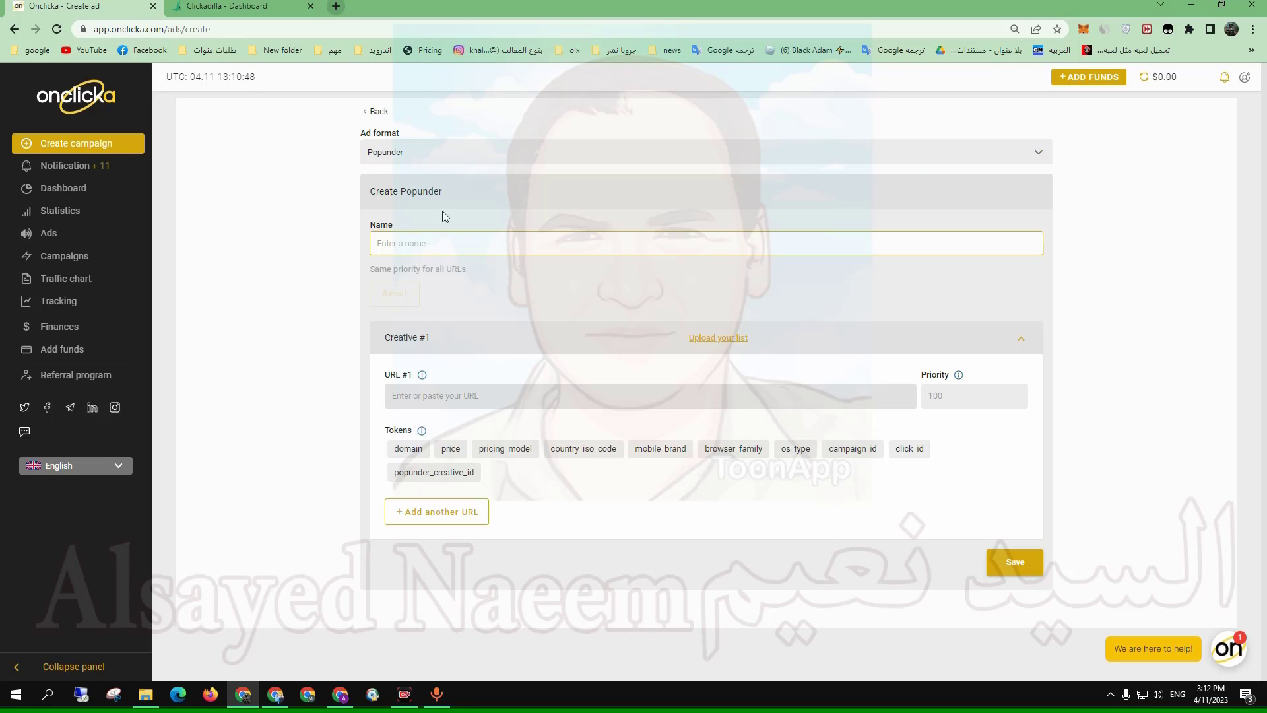
type("ADSTERA")
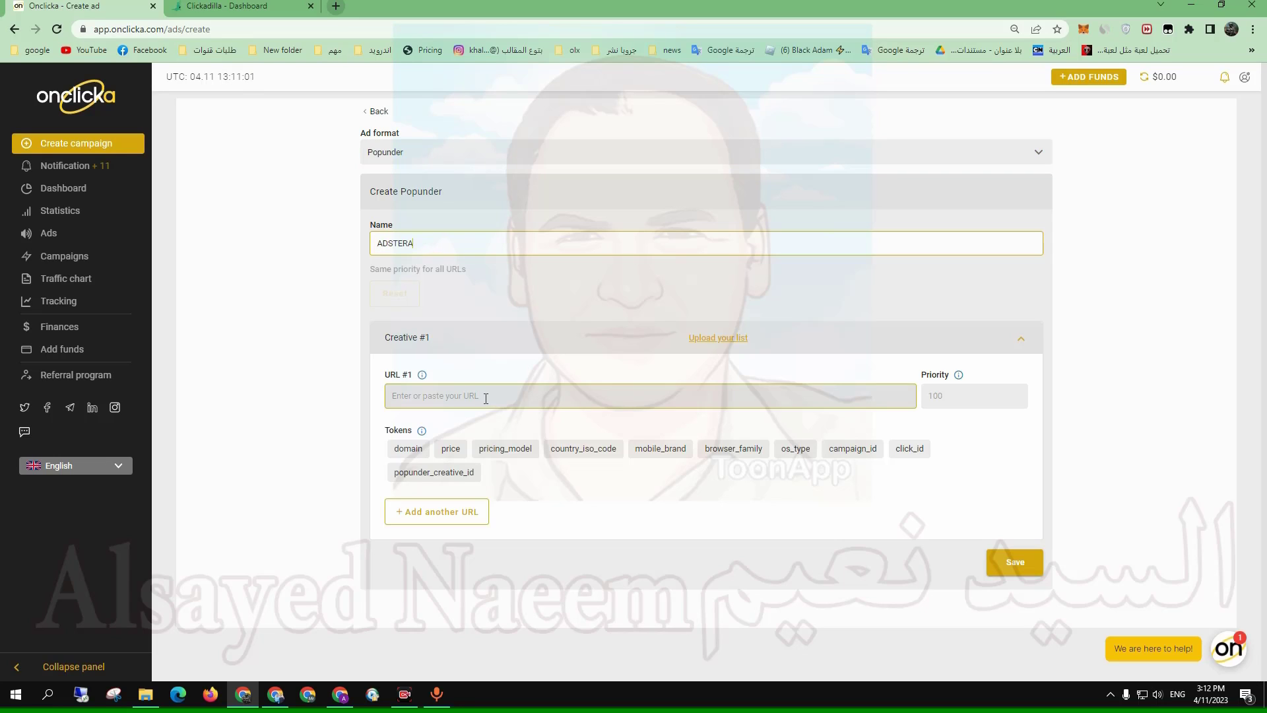
- Switch to the RedTrack offers list and open the ads offer for editing
left_click(481, 396)
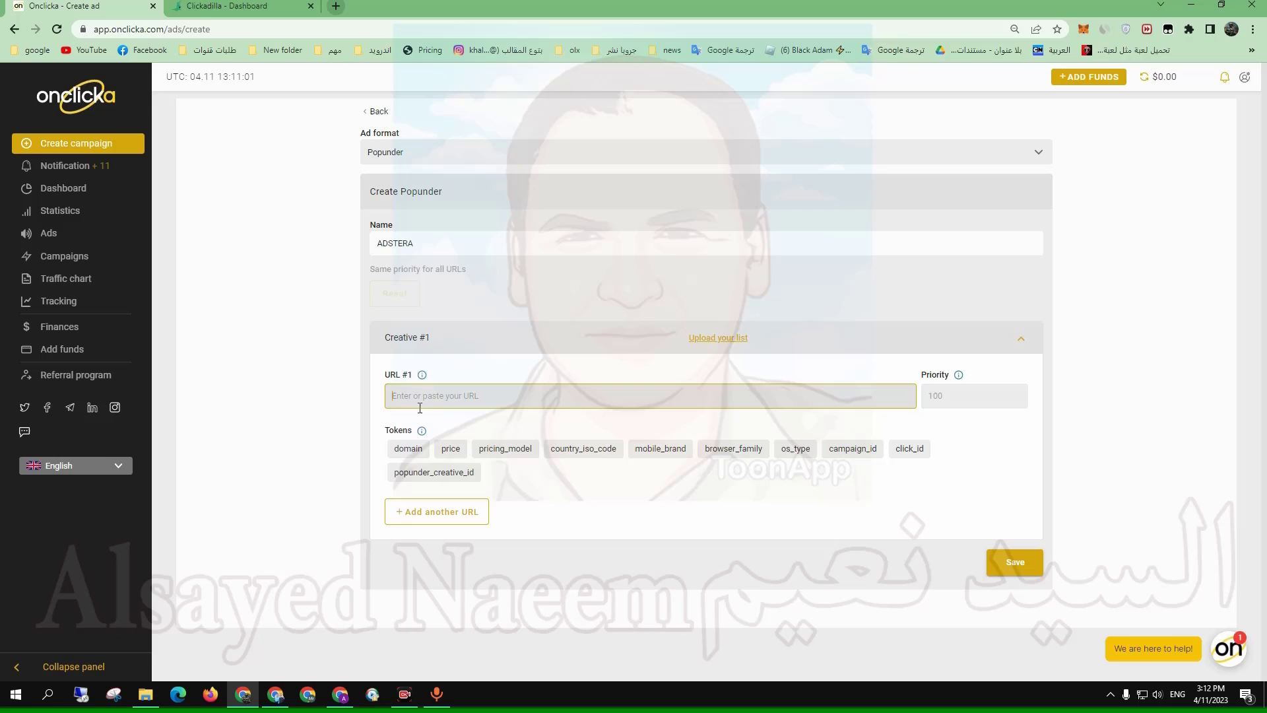
left_click(340, 694)
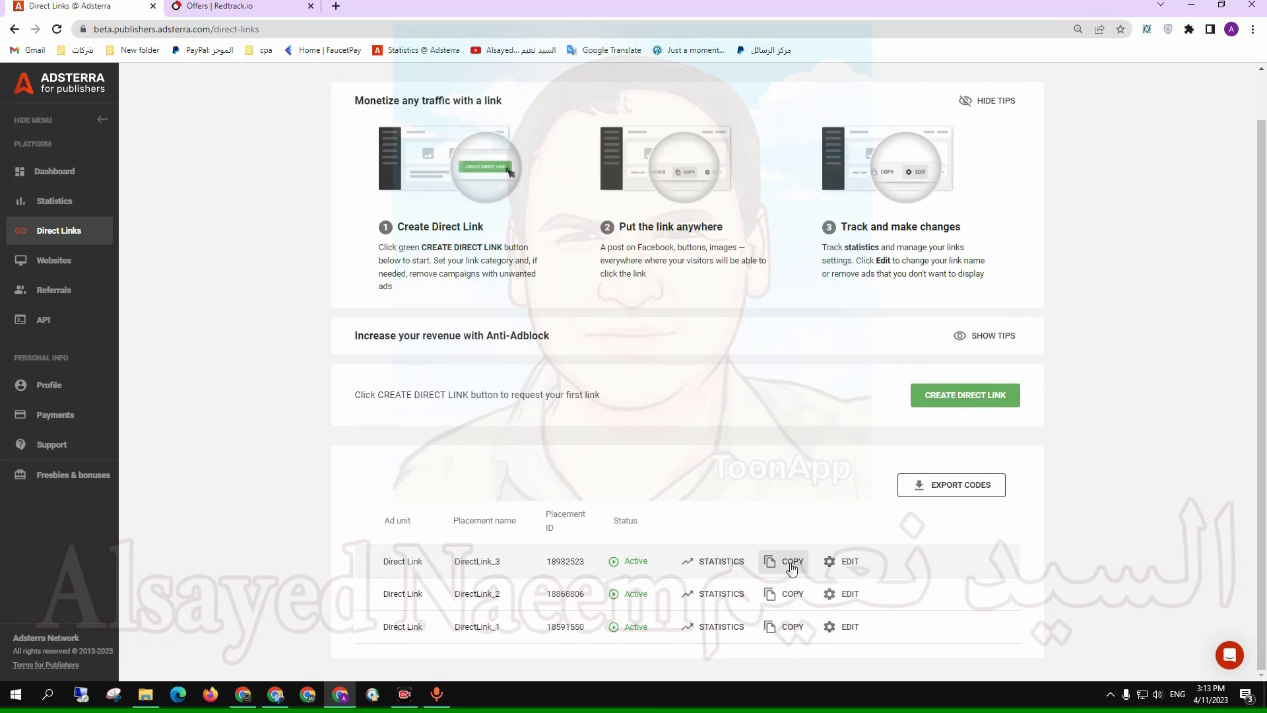
left_click(220, 6)
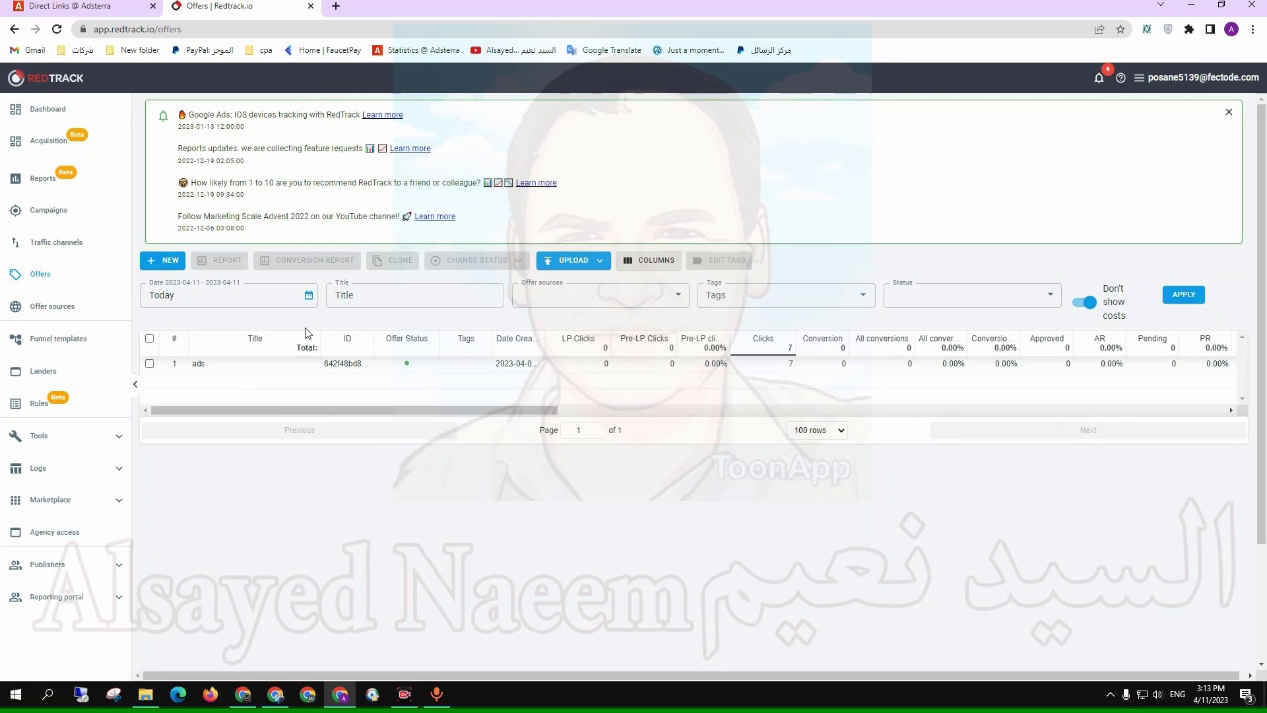
left_click(295, 364)
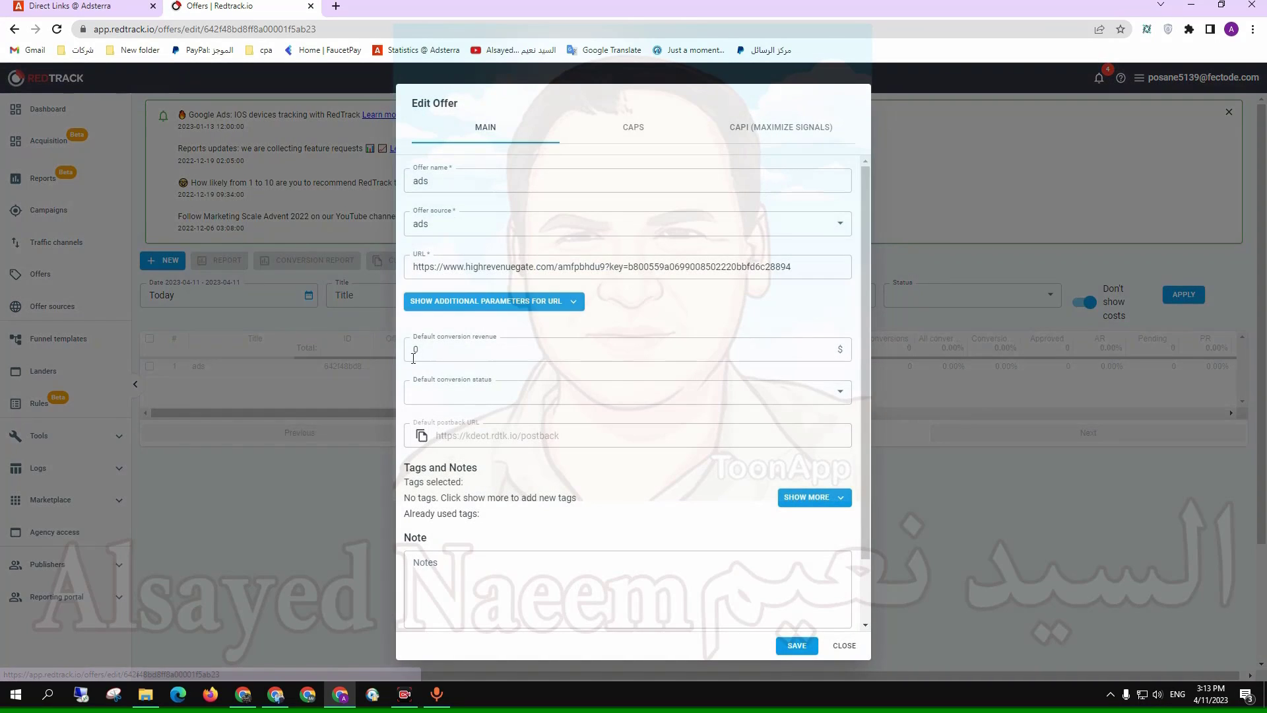
key("ctrl+a")
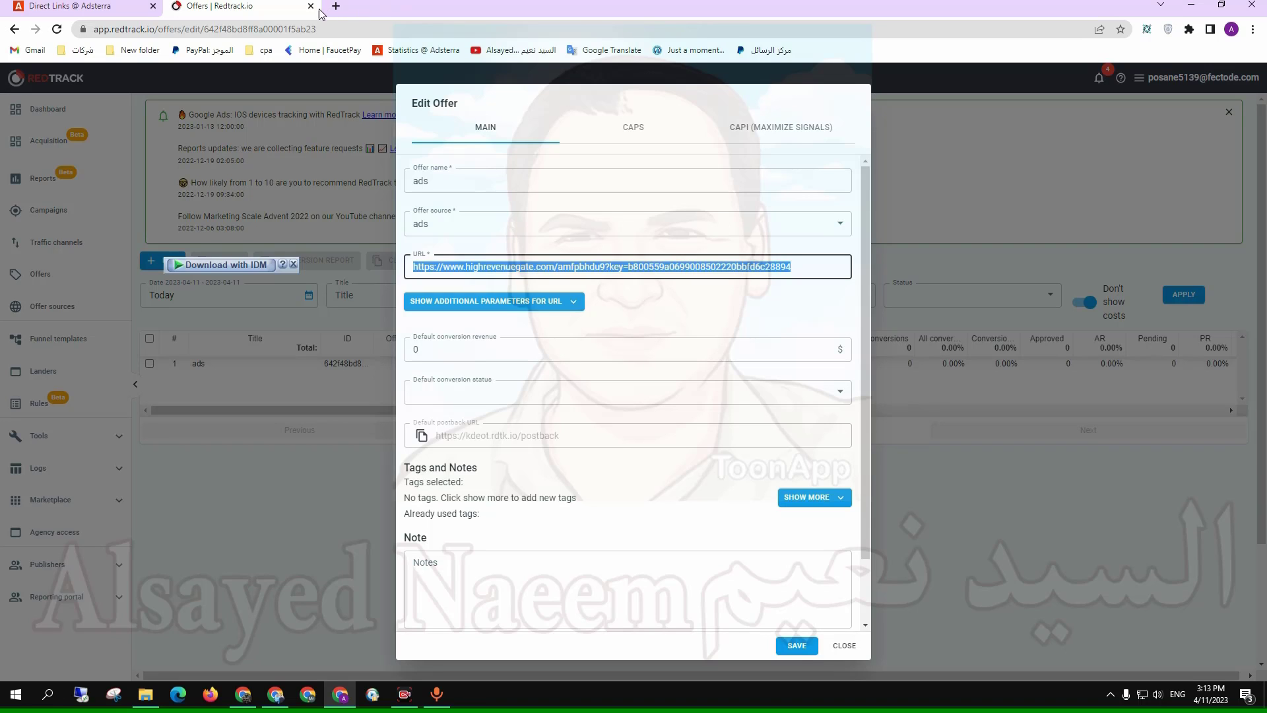
right_click(508, 51)
left_click(535, 61)
left_click(396, 6)
left_click(218, 6)
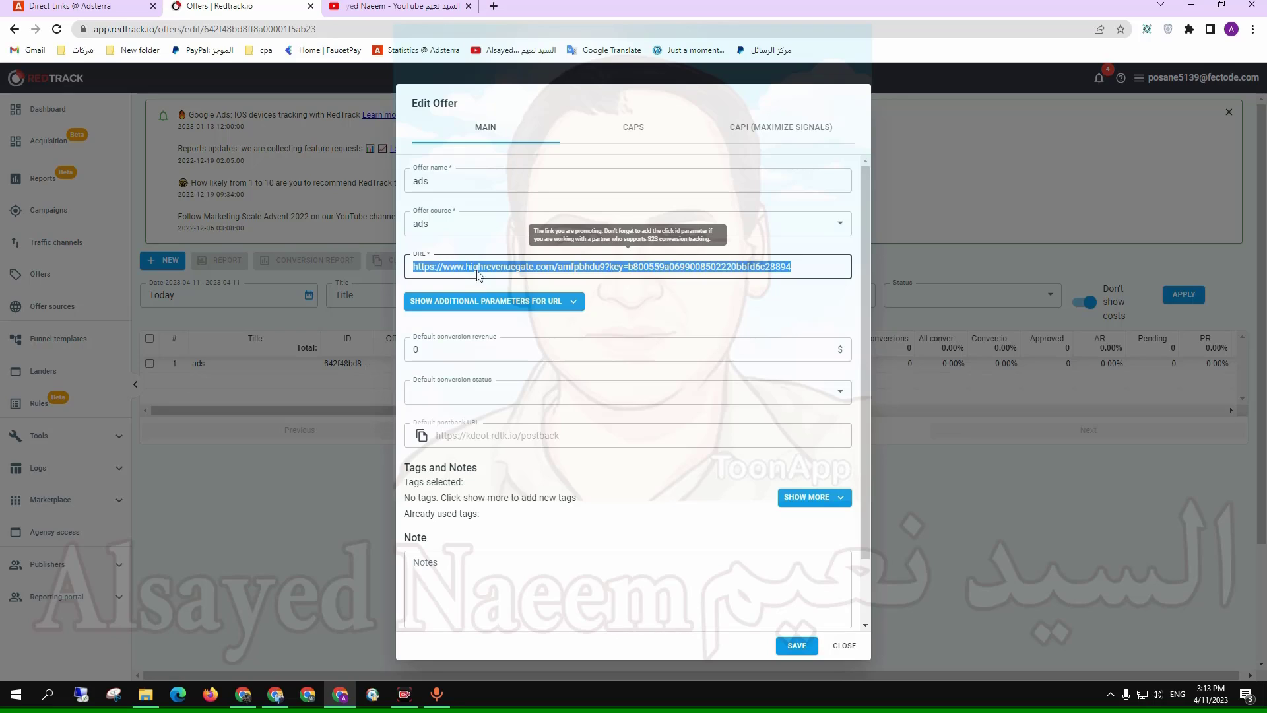
right_click(478, 275)
left_click(508, 350)
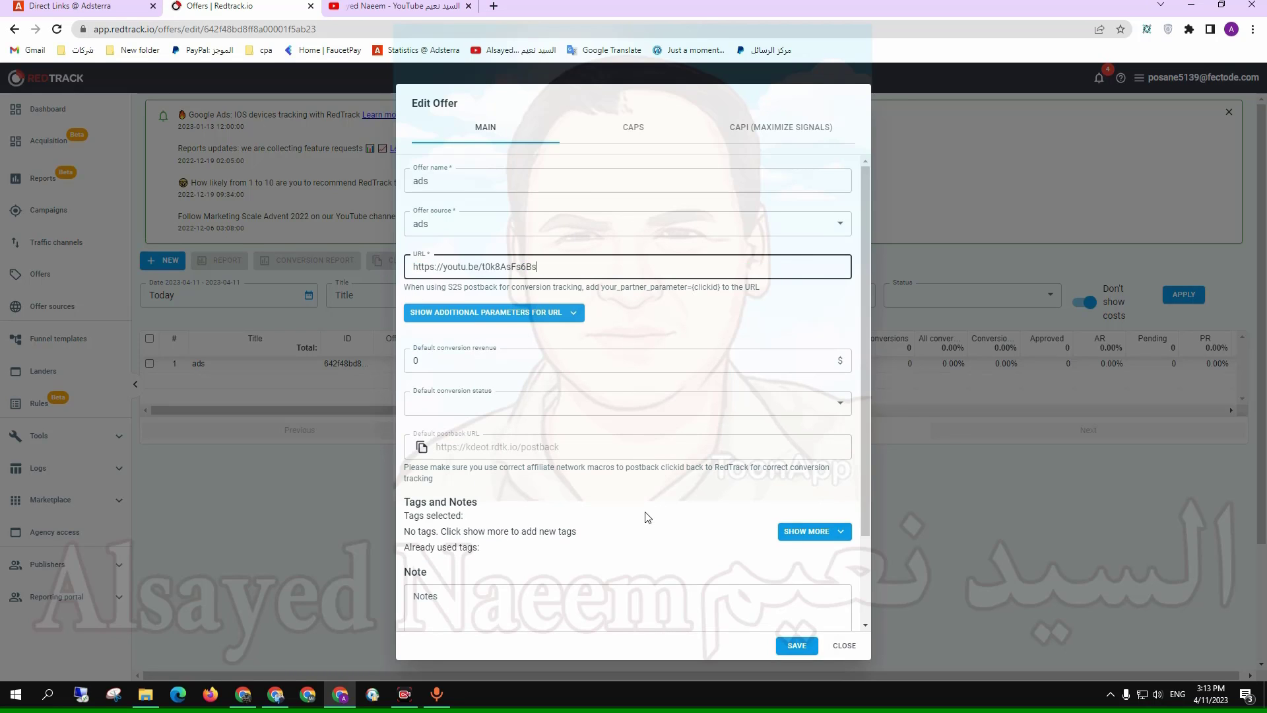
left_click(797, 645)
- Copy the ads campaign's link from RedTrack into URL #1 of the Onclicka popunder ad and save the ad
left_click(77, 218)
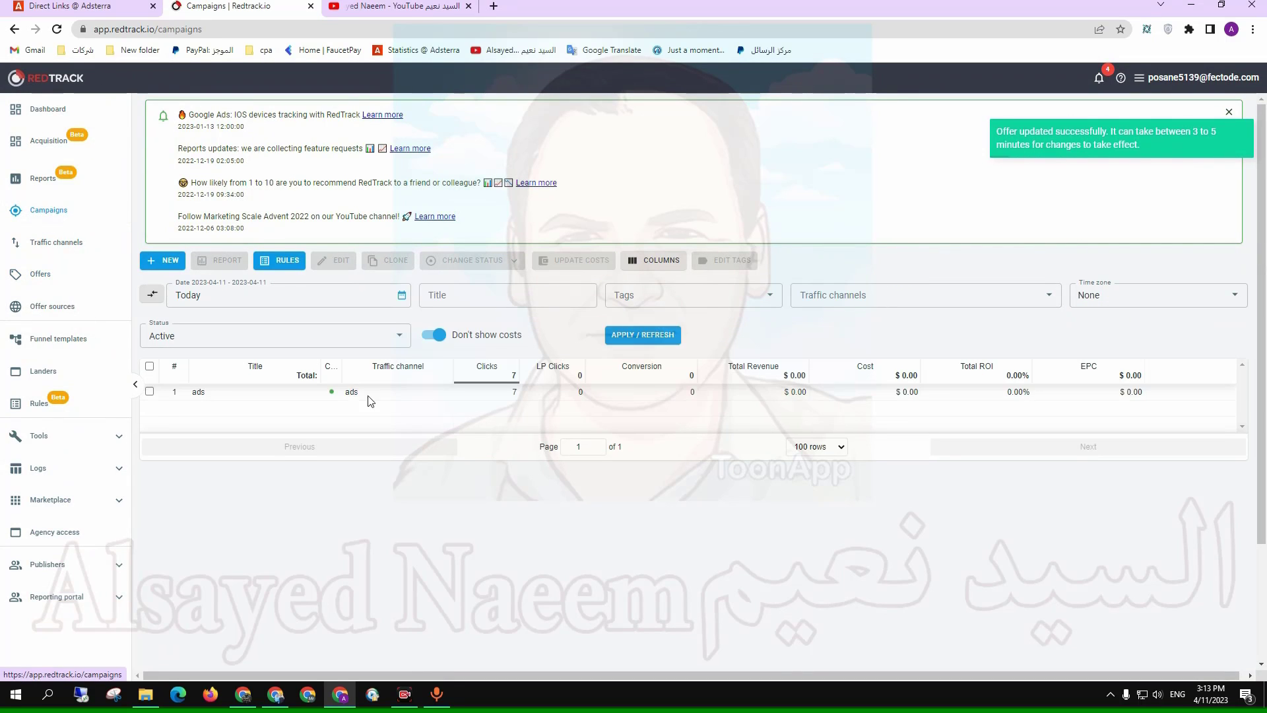
left_click(309, 396)
left_click(243, 694)
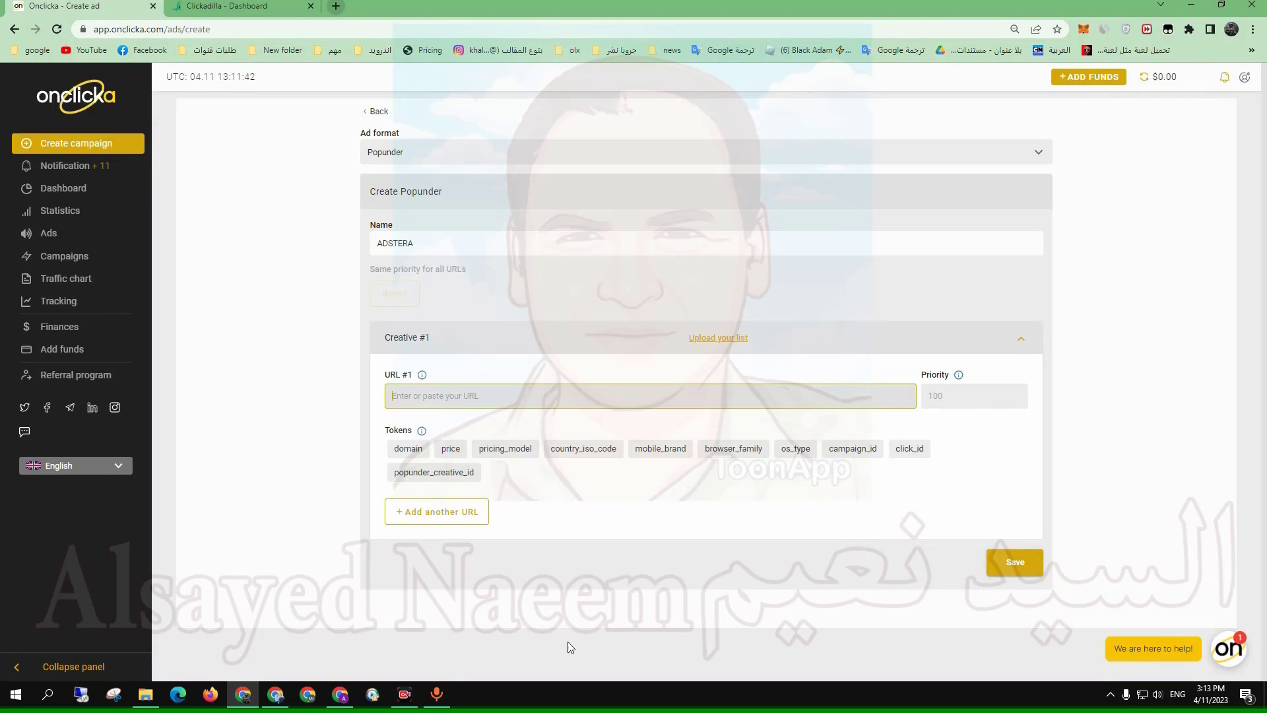
right_click(436, 395)
left_click(467, 495)
left_click(1020, 569)
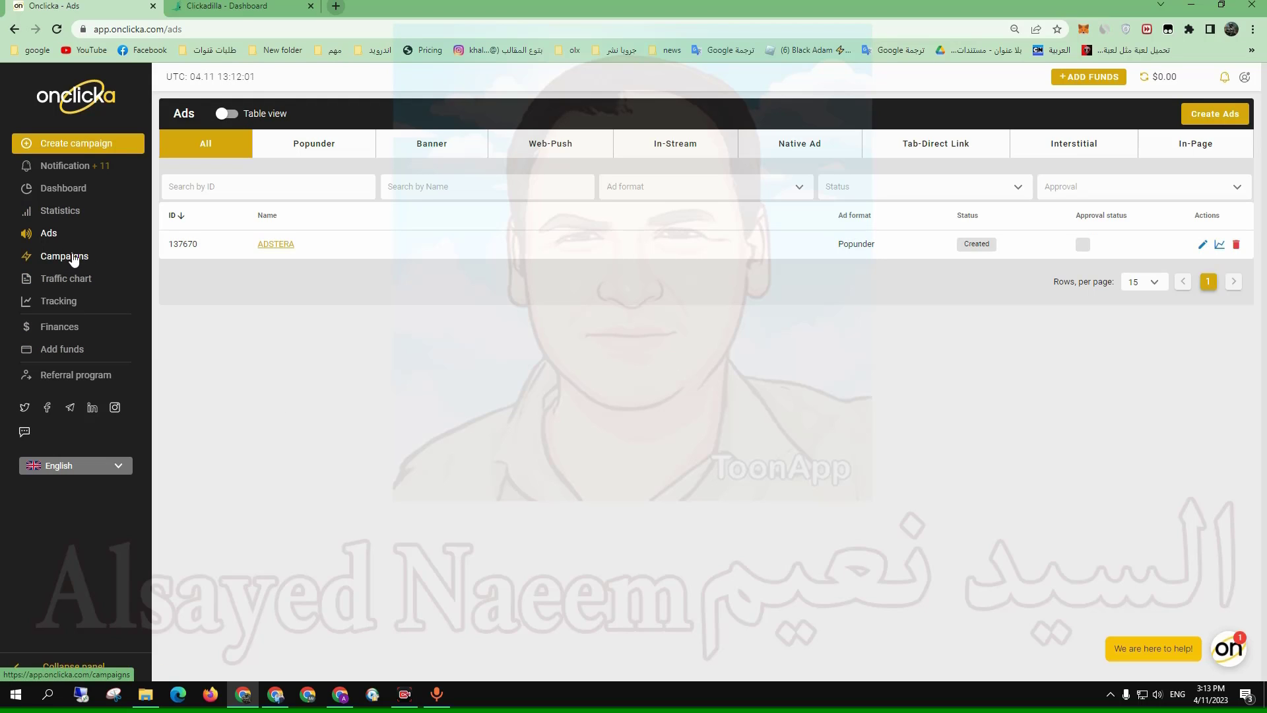
- Start a new Onclicka campaign and browse the Popunder, Interstitial and Banner format groups, ending on all formats with Popunder selected
left_click(51, 258)
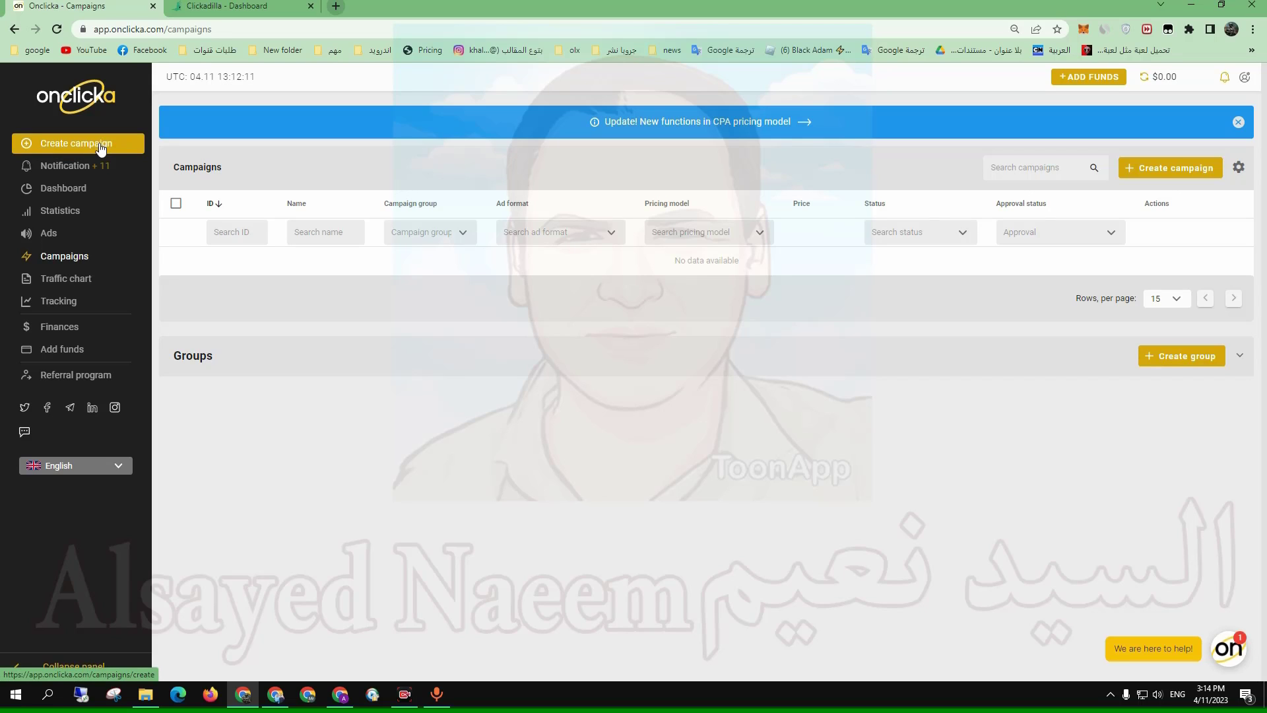
left_click(1147, 179)
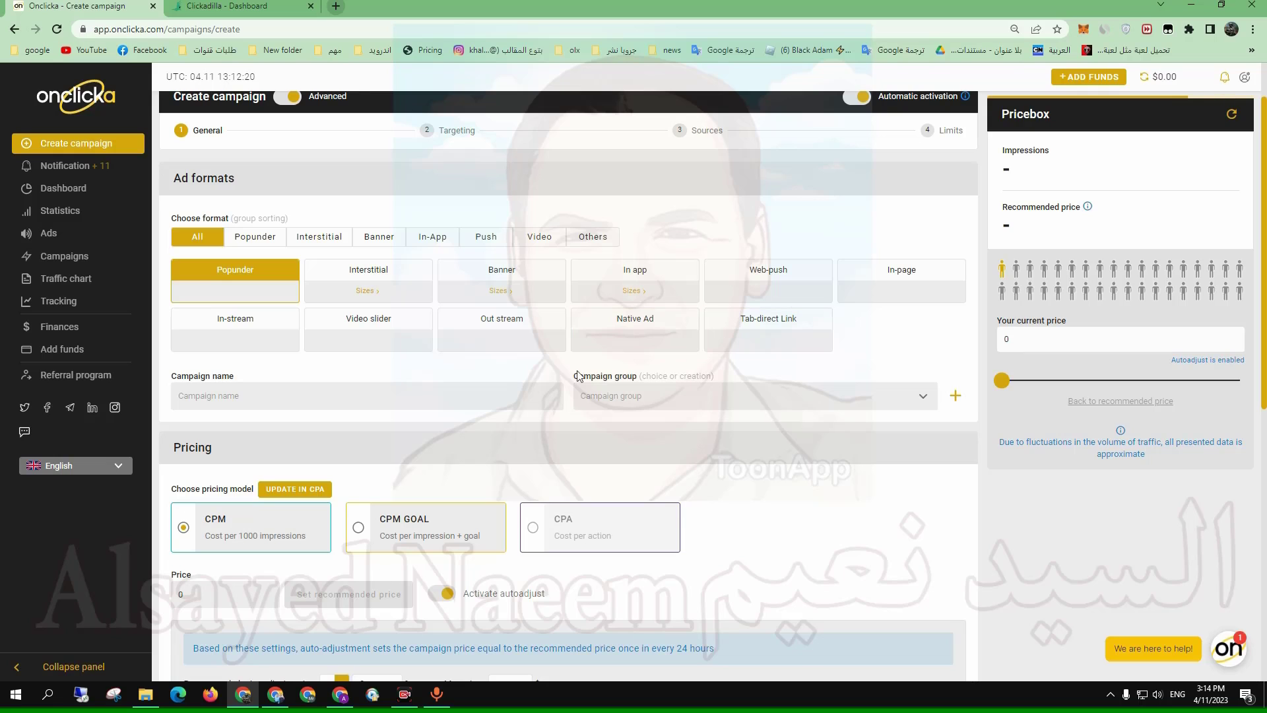
left_click(251, 238)
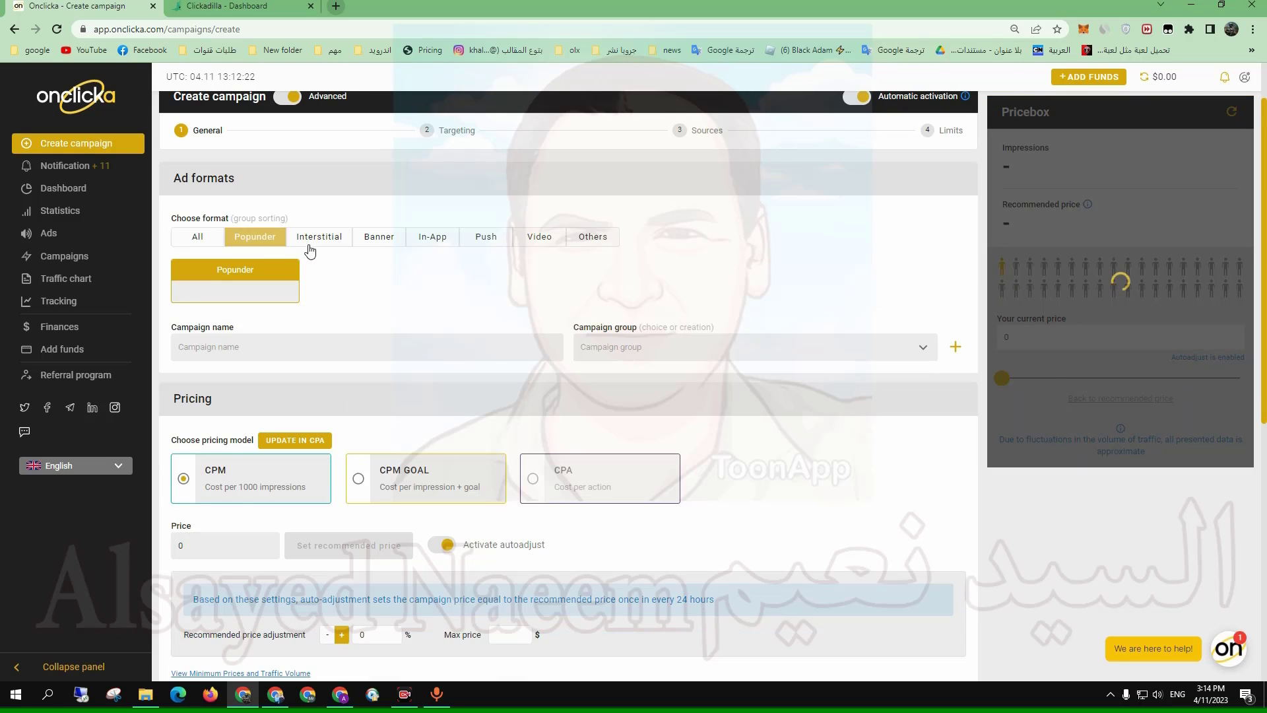
left_click(309, 241)
left_click(377, 239)
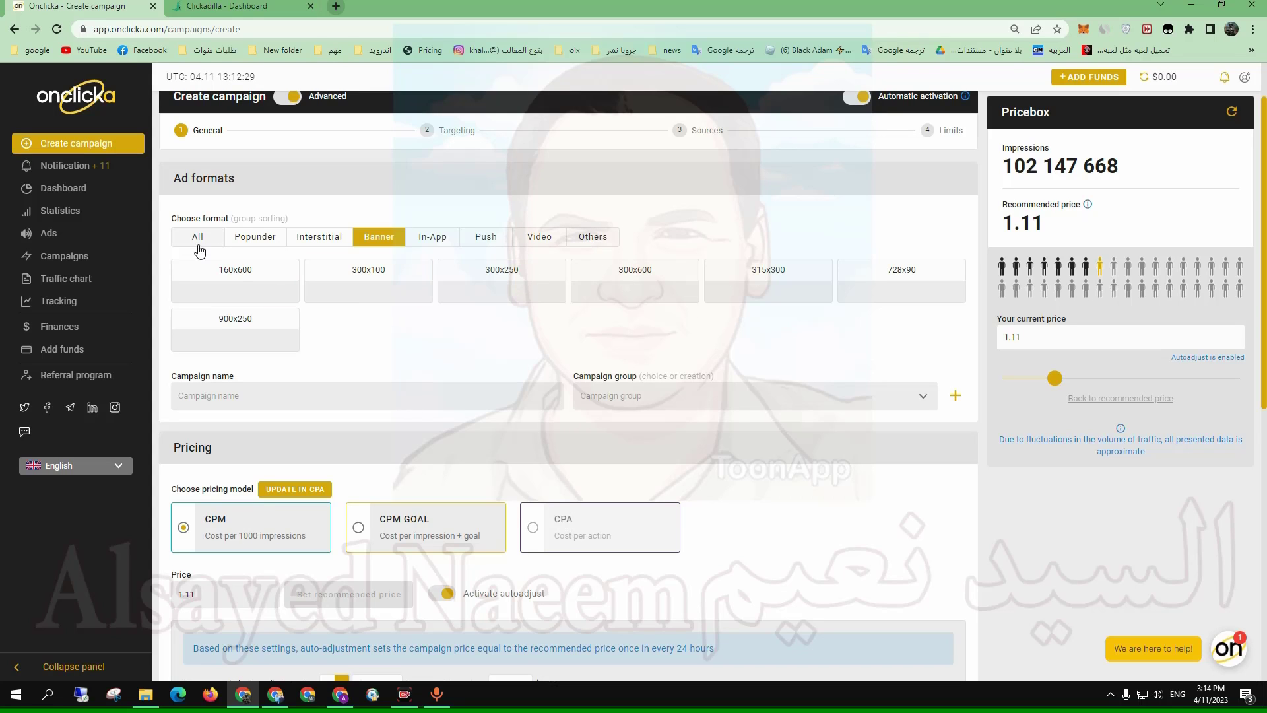
left_click(258, 239)
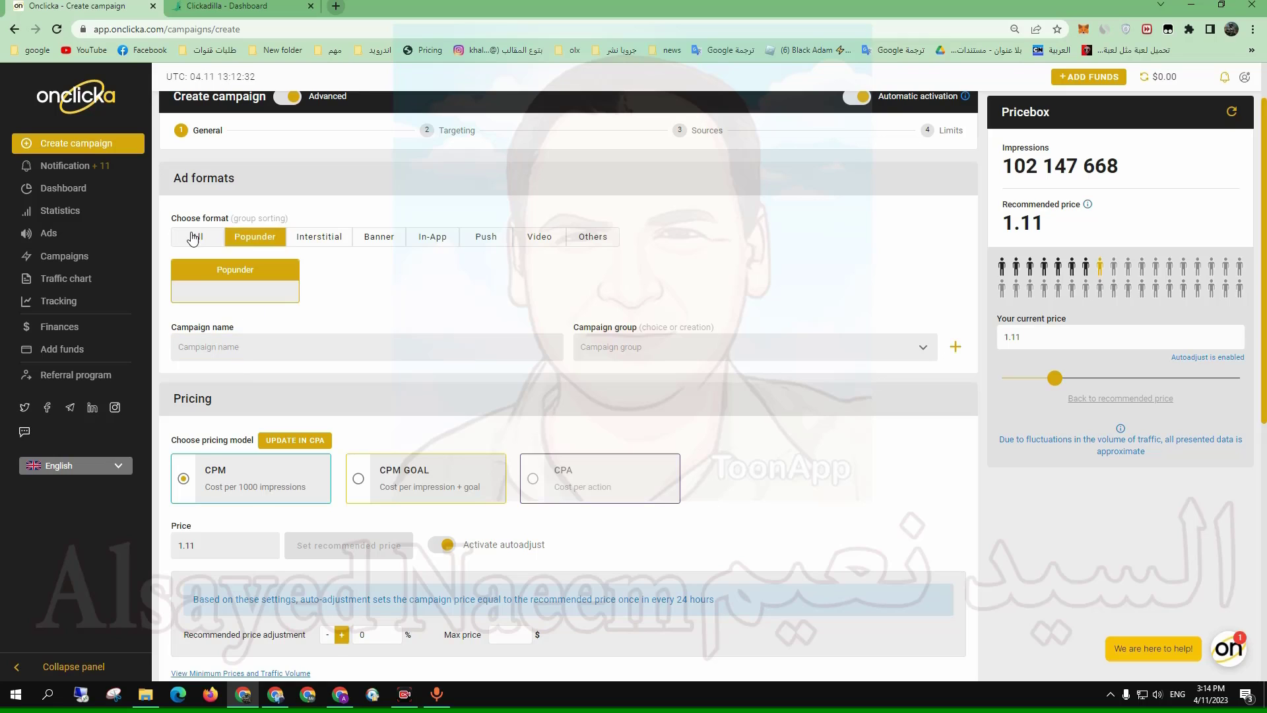
left_click(192, 240)
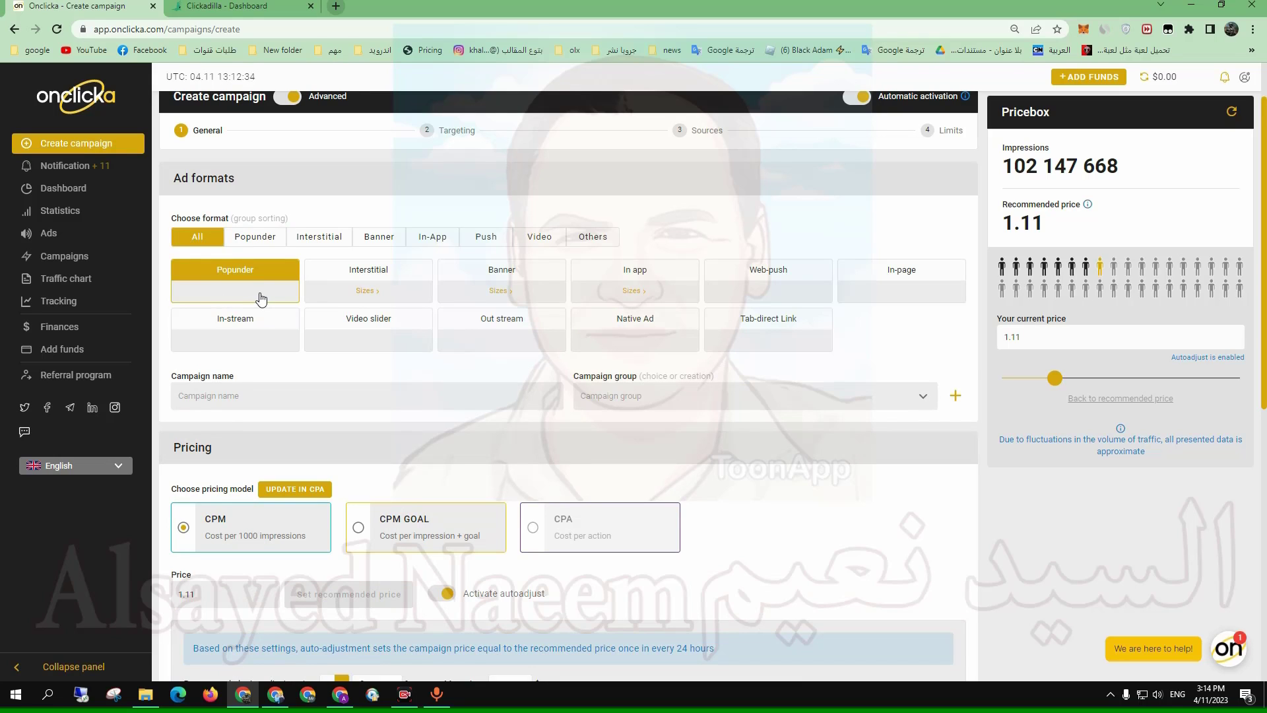
- Name the campaign ADSTERA and review its CPM pricing model and price
left_click(258, 397)
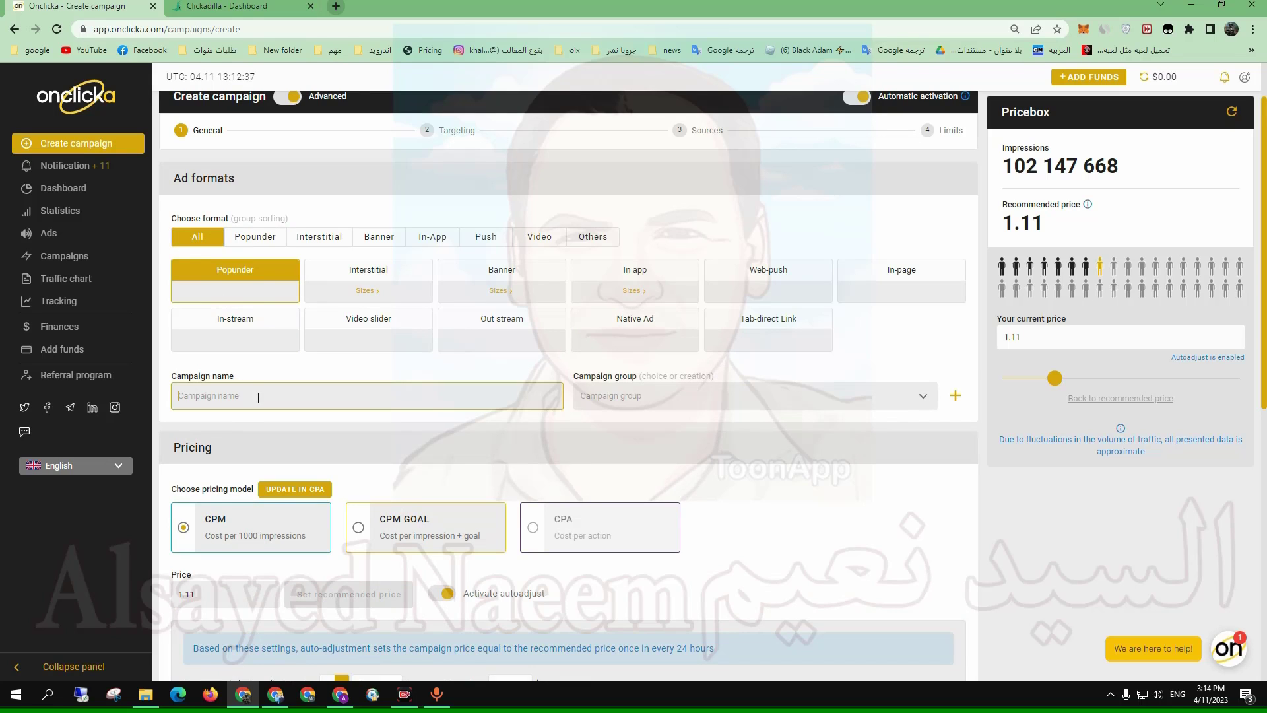
type("ADSTERA")
scroll(277, 390, "down", 2)
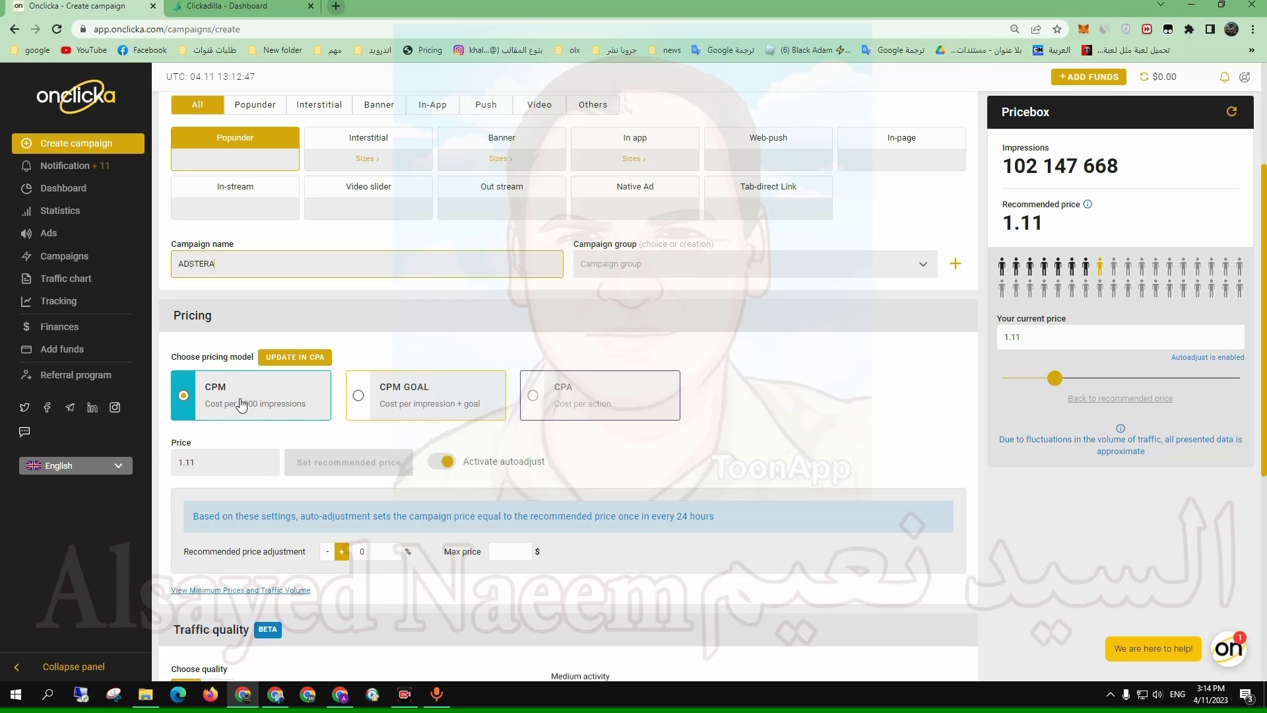
scroll(241, 405, "down", 2)
scroll(226, 453, "down", 1)
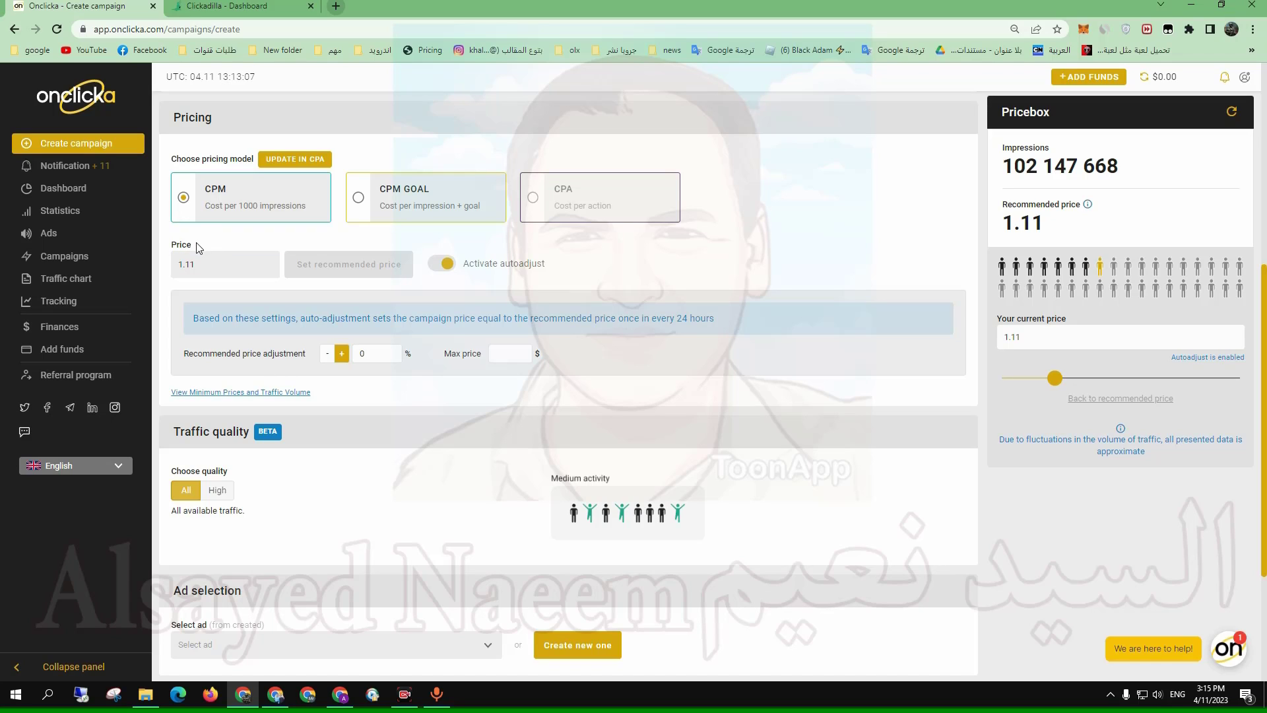
left_click_drag(198, 248, 173, 249)
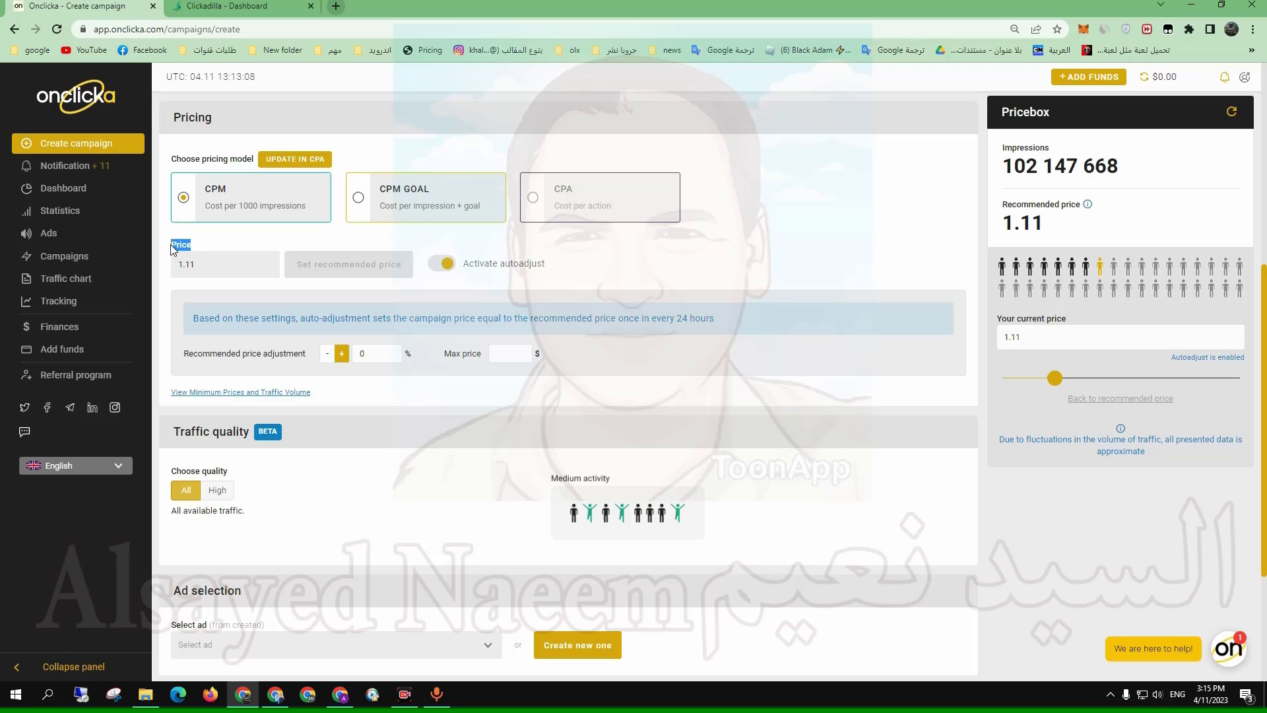
left_click(218, 266)
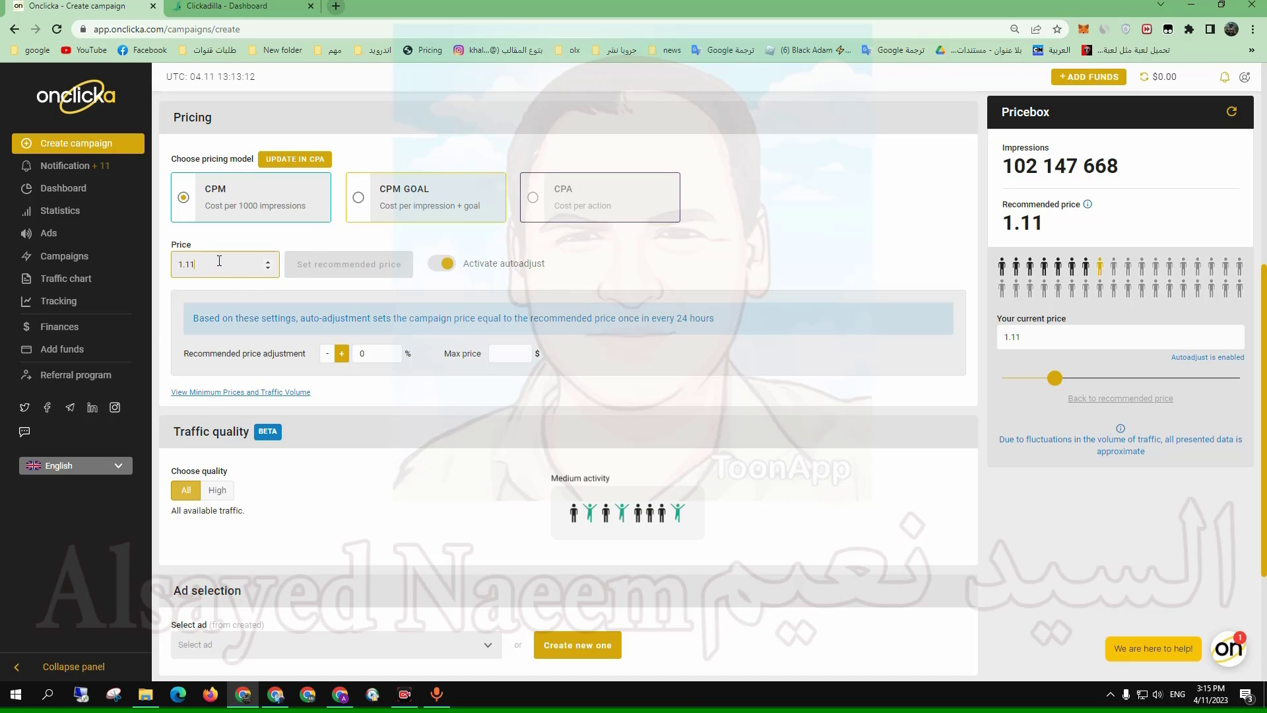
- Try the High traffic quality option for the campaign and return it to All
scroll(301, 479, "down", 2)
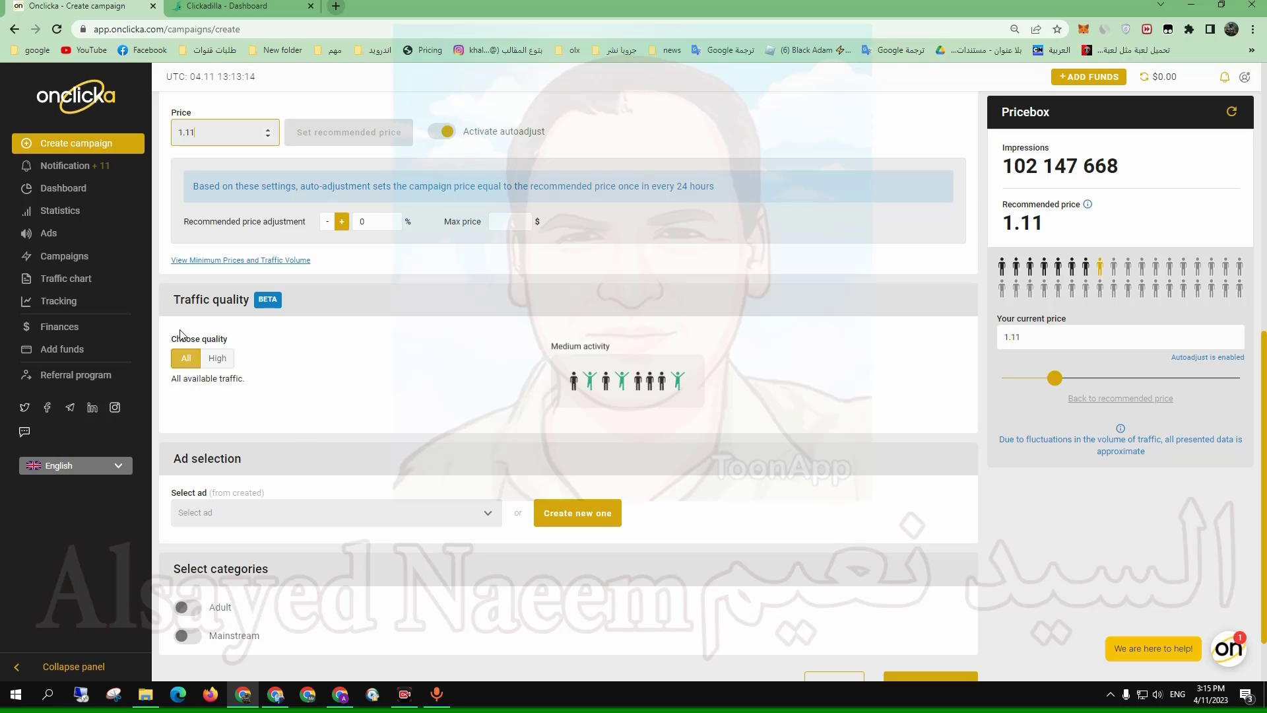
left_click(209, 356)
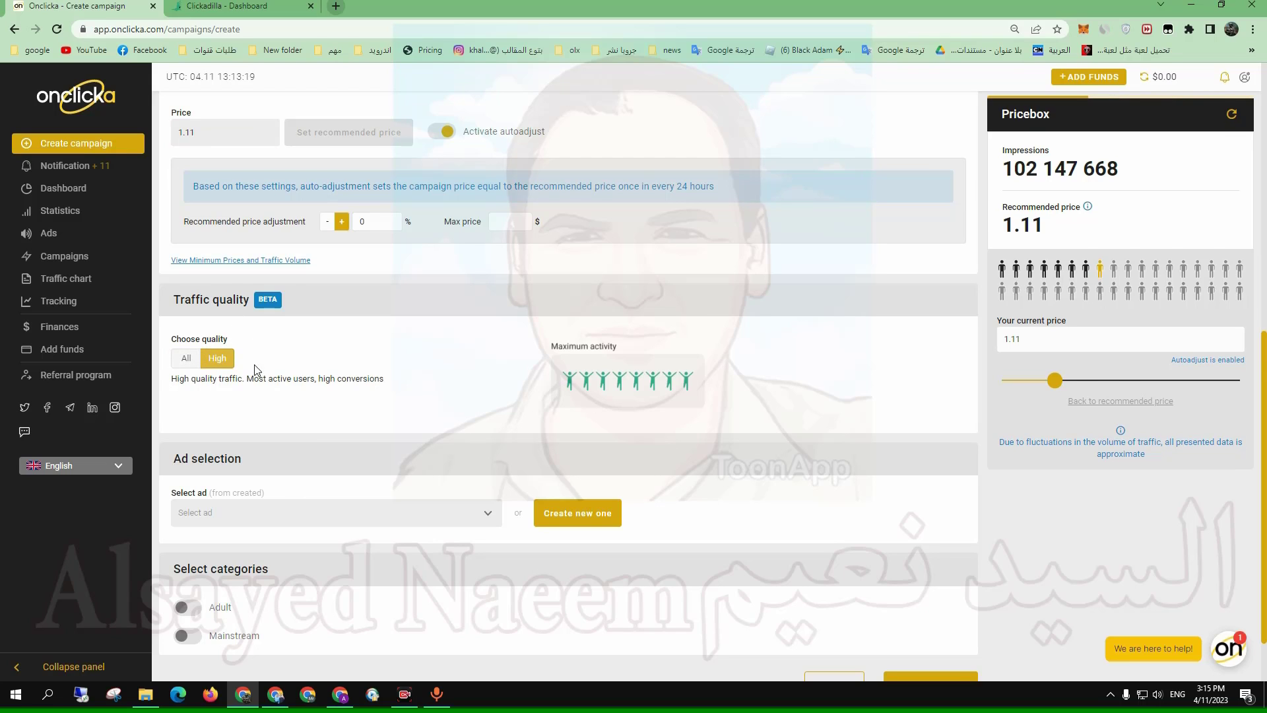
left_click(192, 359)
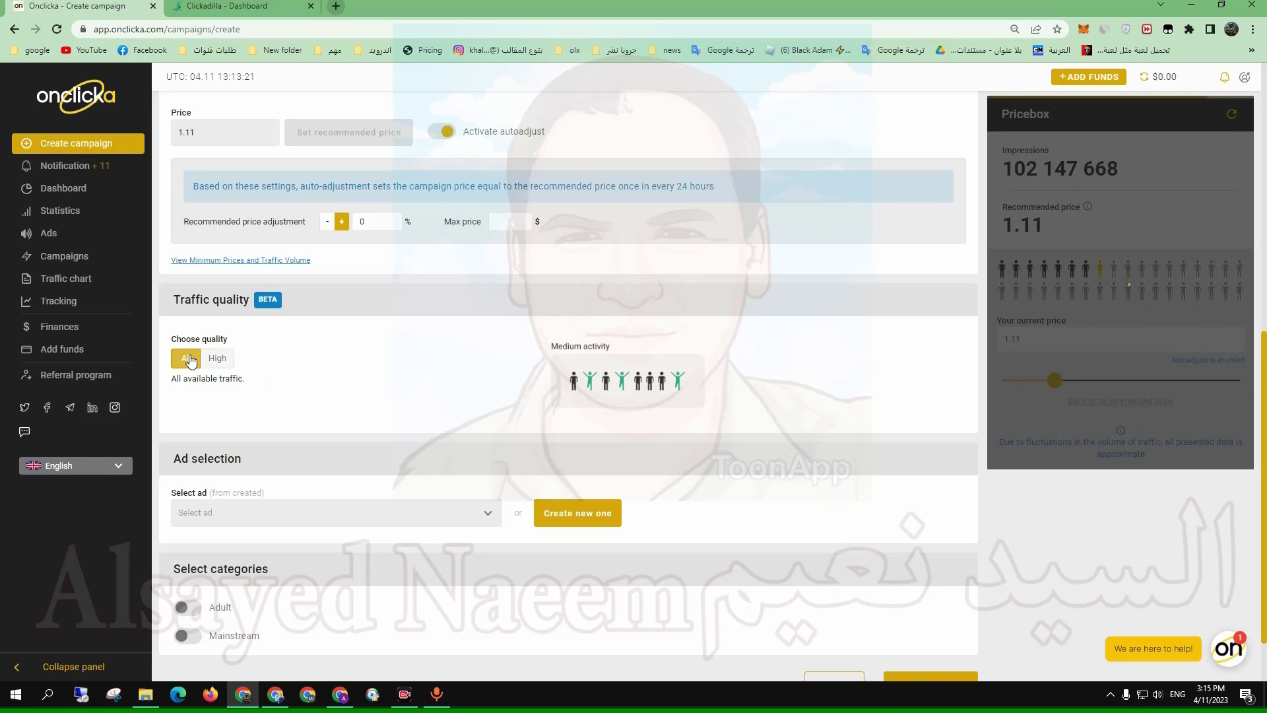
- Select the previously created ADSTERA popunder ad for the campaign
scroll(266, 414, "down", 1)
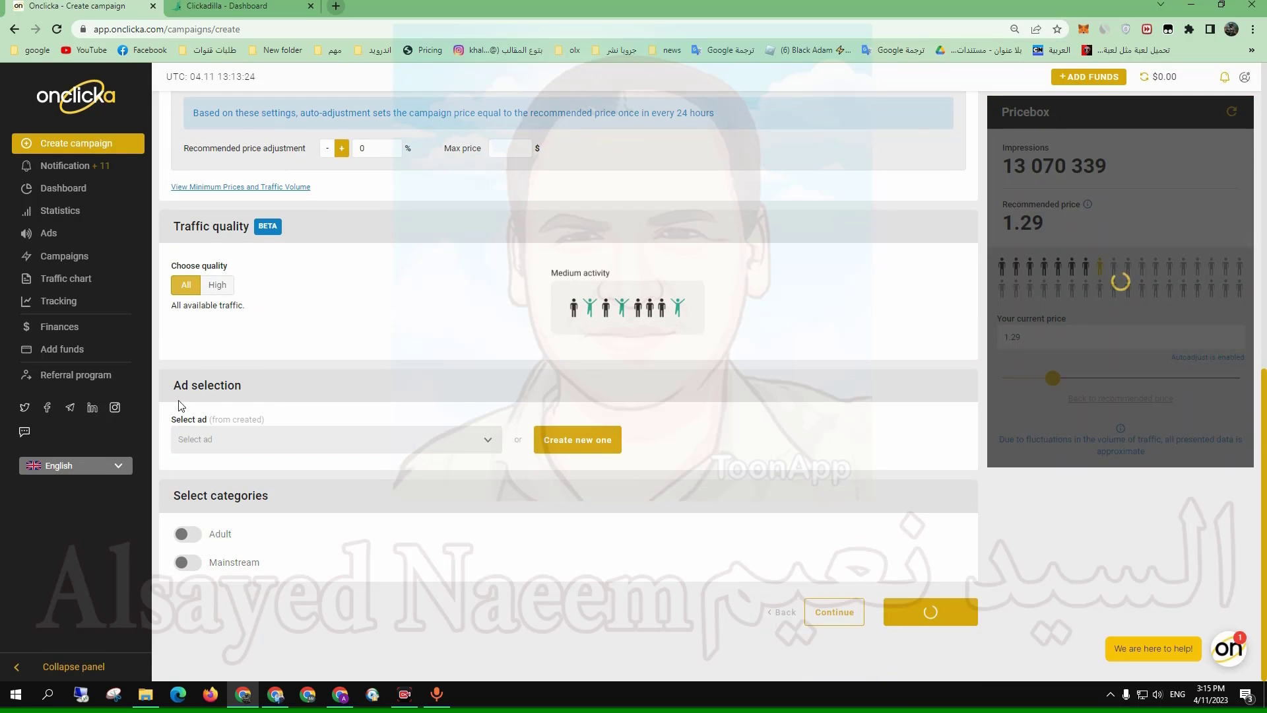
left_click(487, 443)
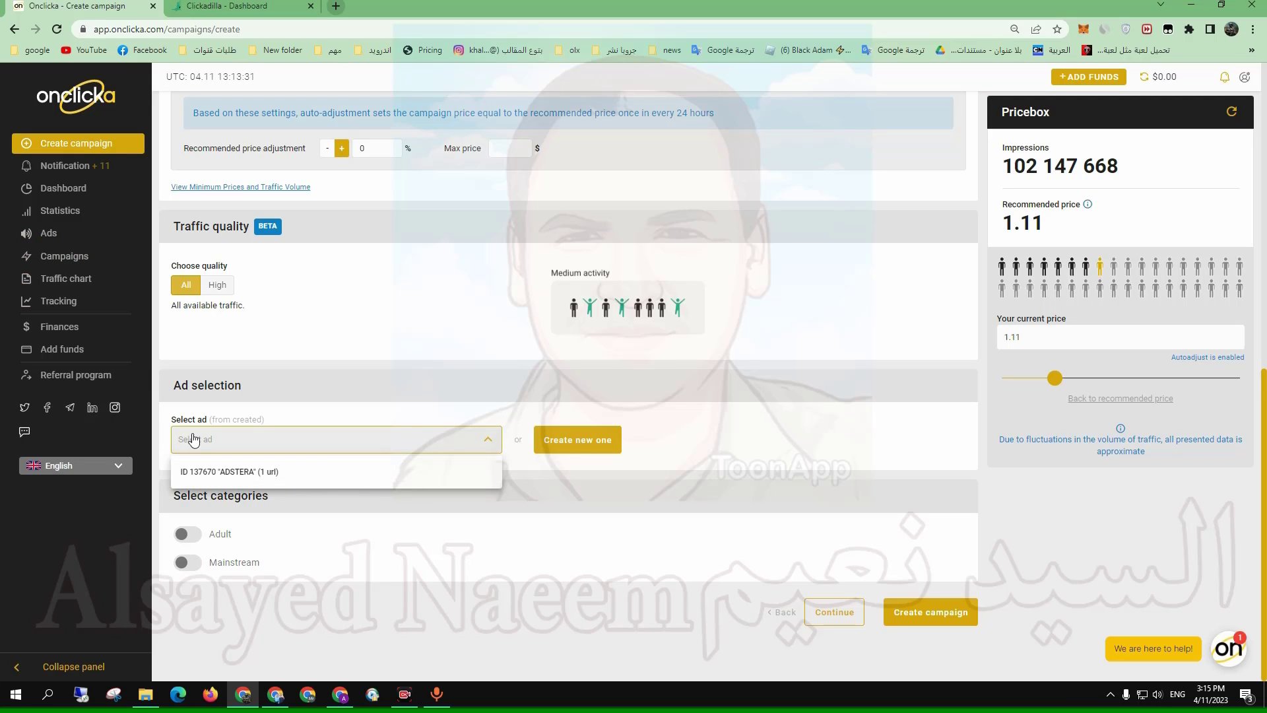
left_click(245, 480)
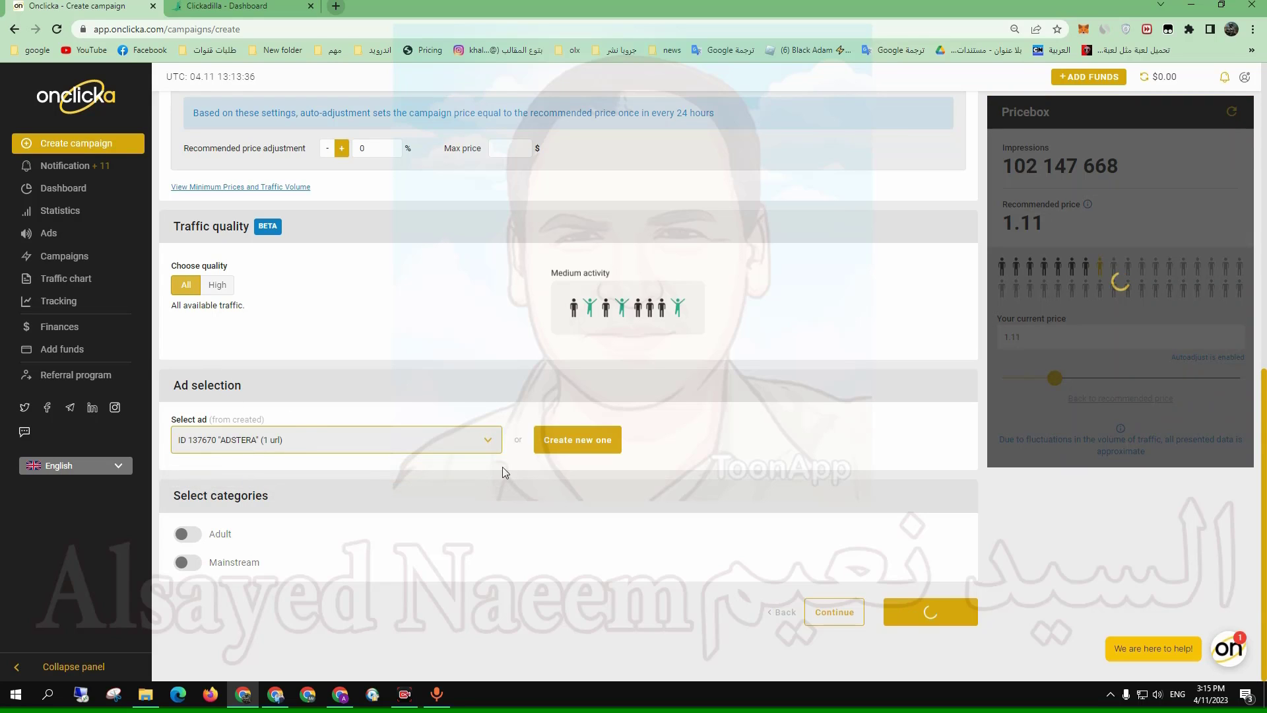
left_click(579, 440)
scroll(422, 383, "down", 4)
left_click(278, 266)
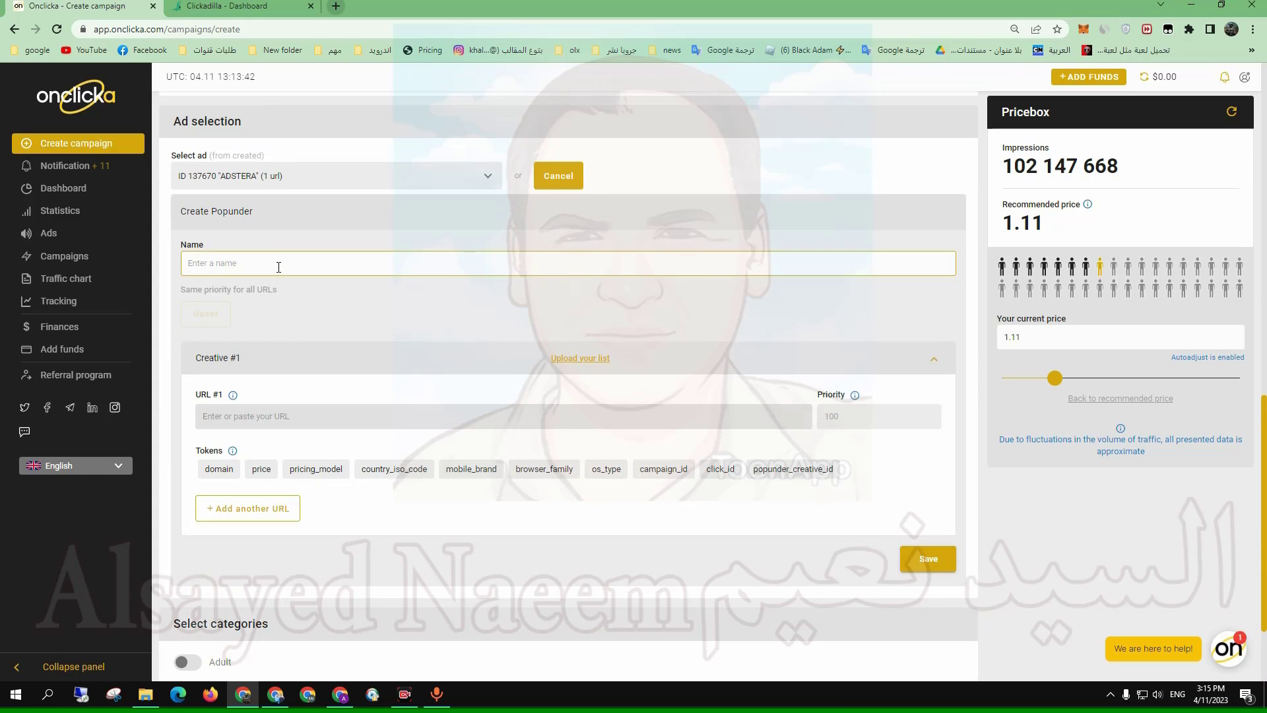
left_click(289, 416)
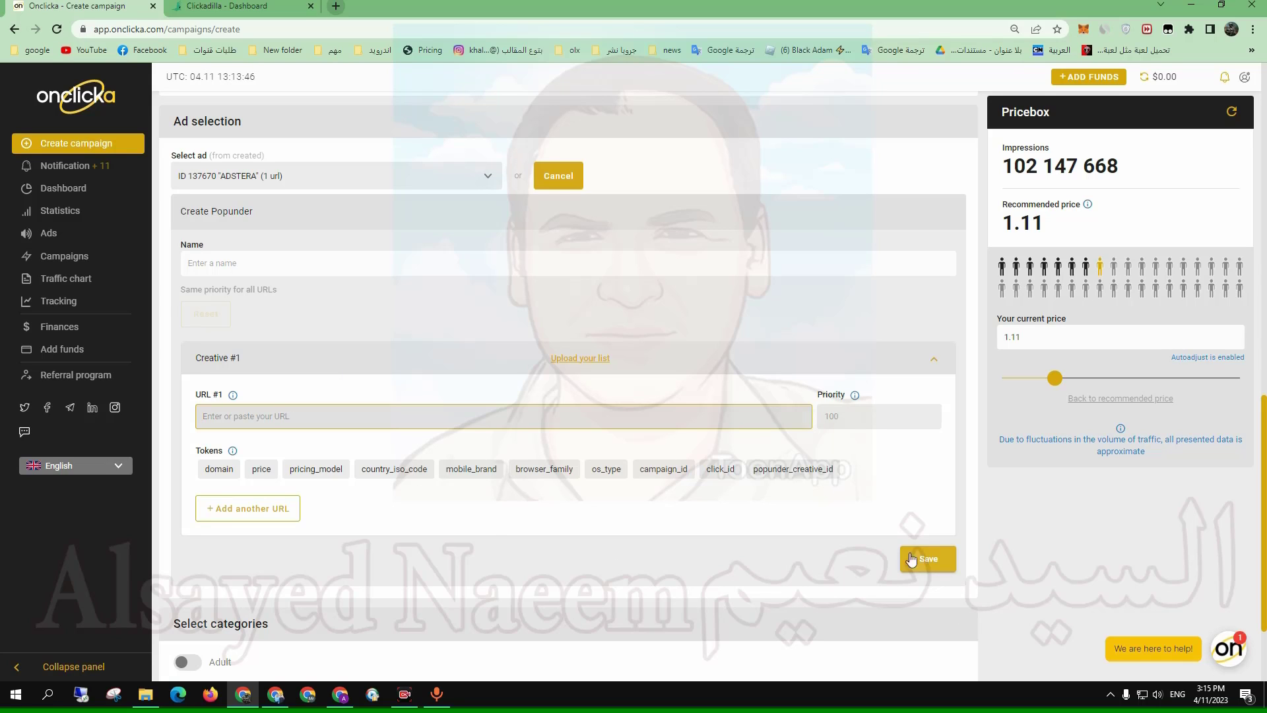
left_click(566, 188)
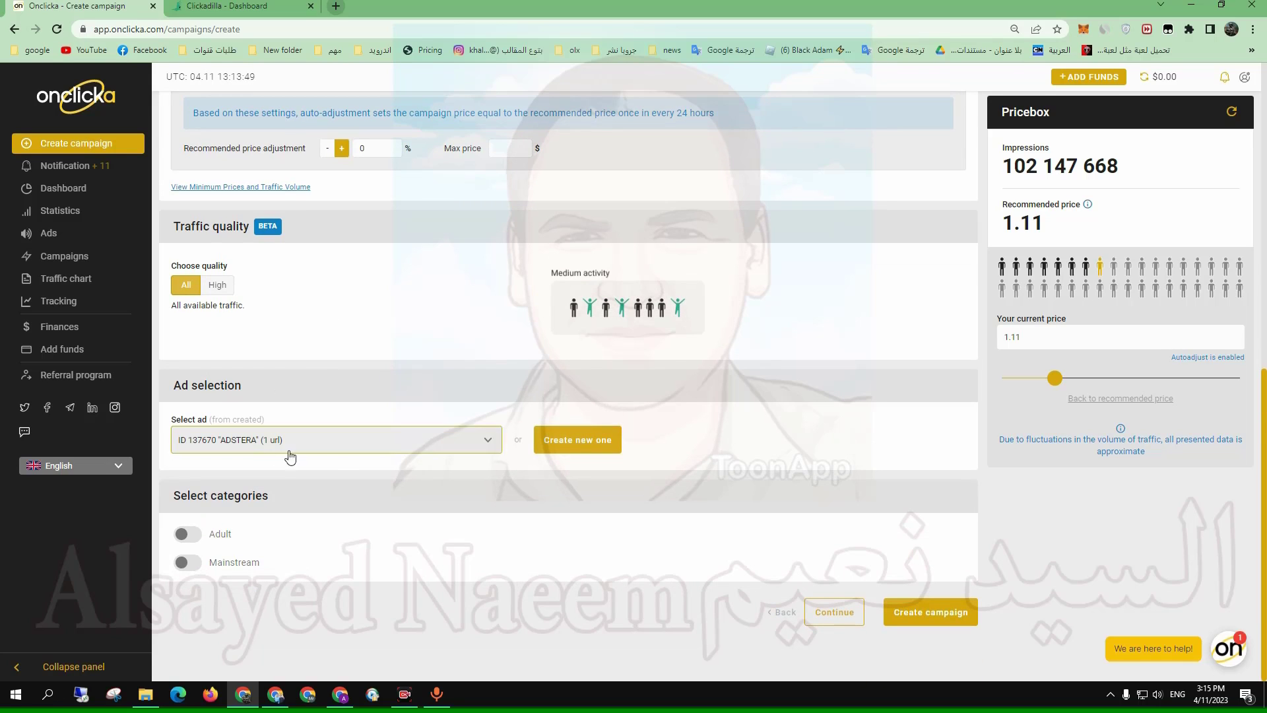
left_click(481, 444)
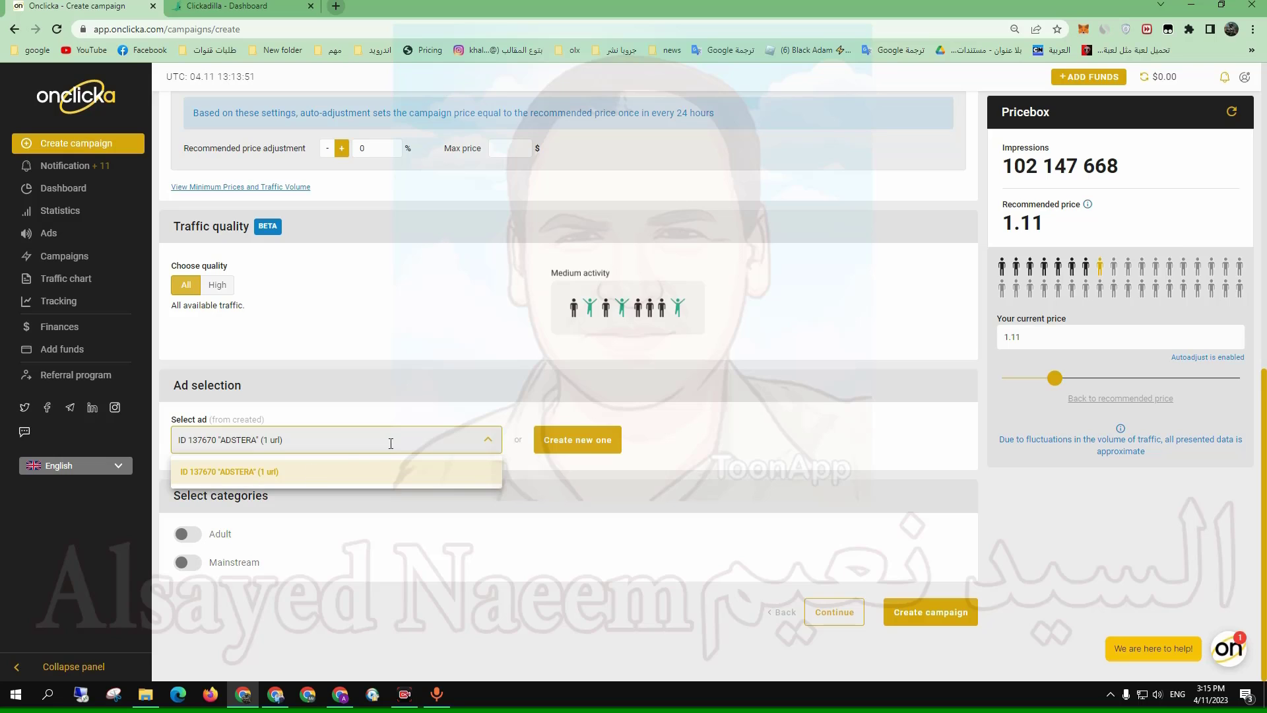
left_click(328, 660)
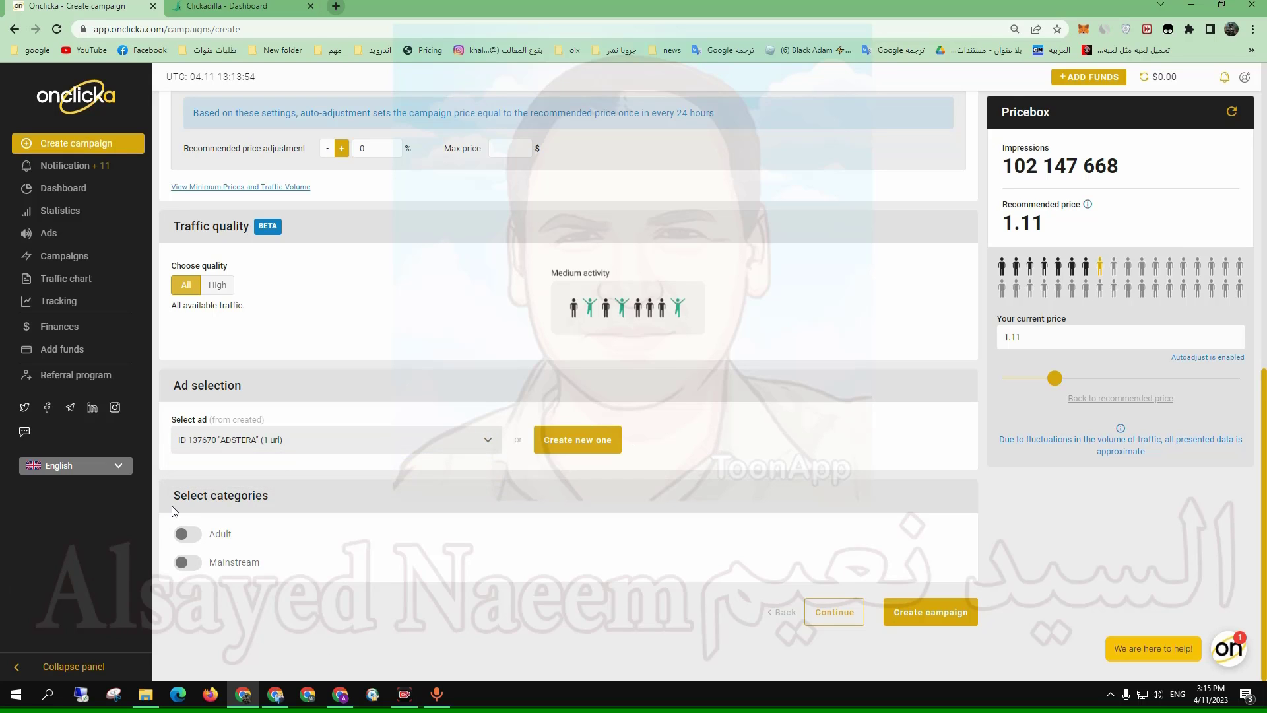
- Try out the Adult and Mainstream category switches of the campaign, leaving both off
left_click_drag(177, 493, 272, 500)
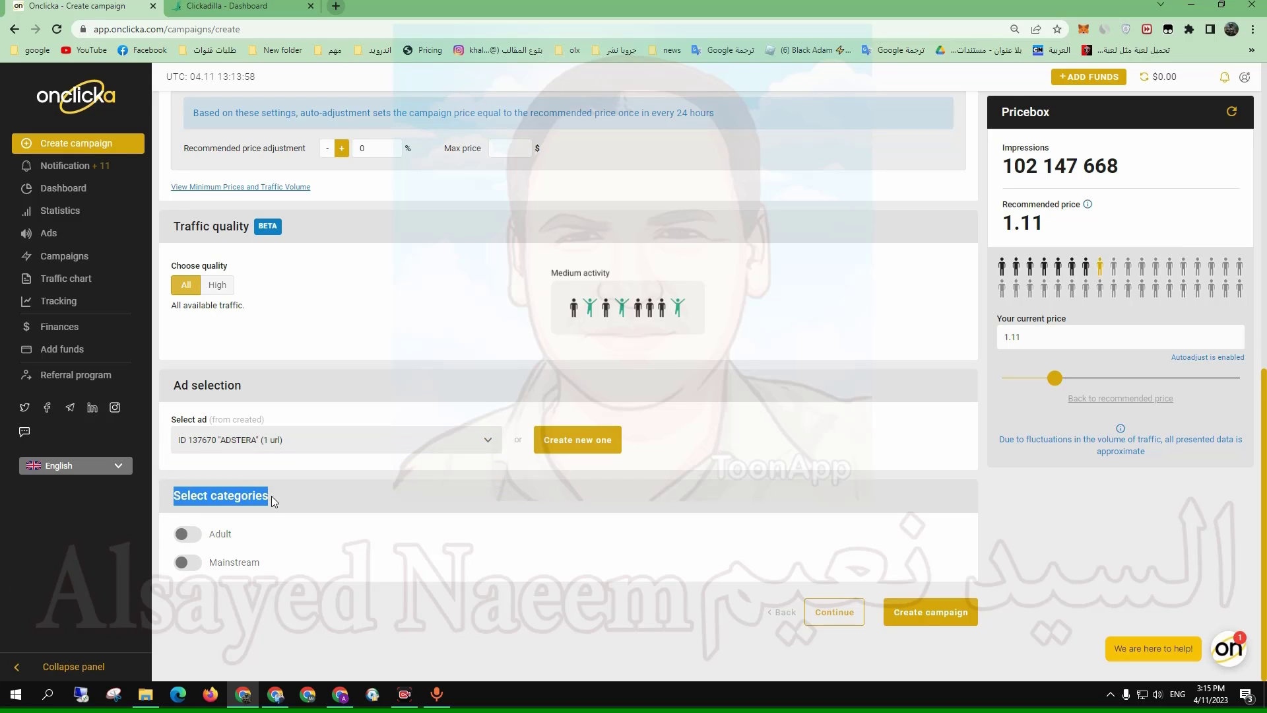
left_click(191, 536)
left_click(198, 535)
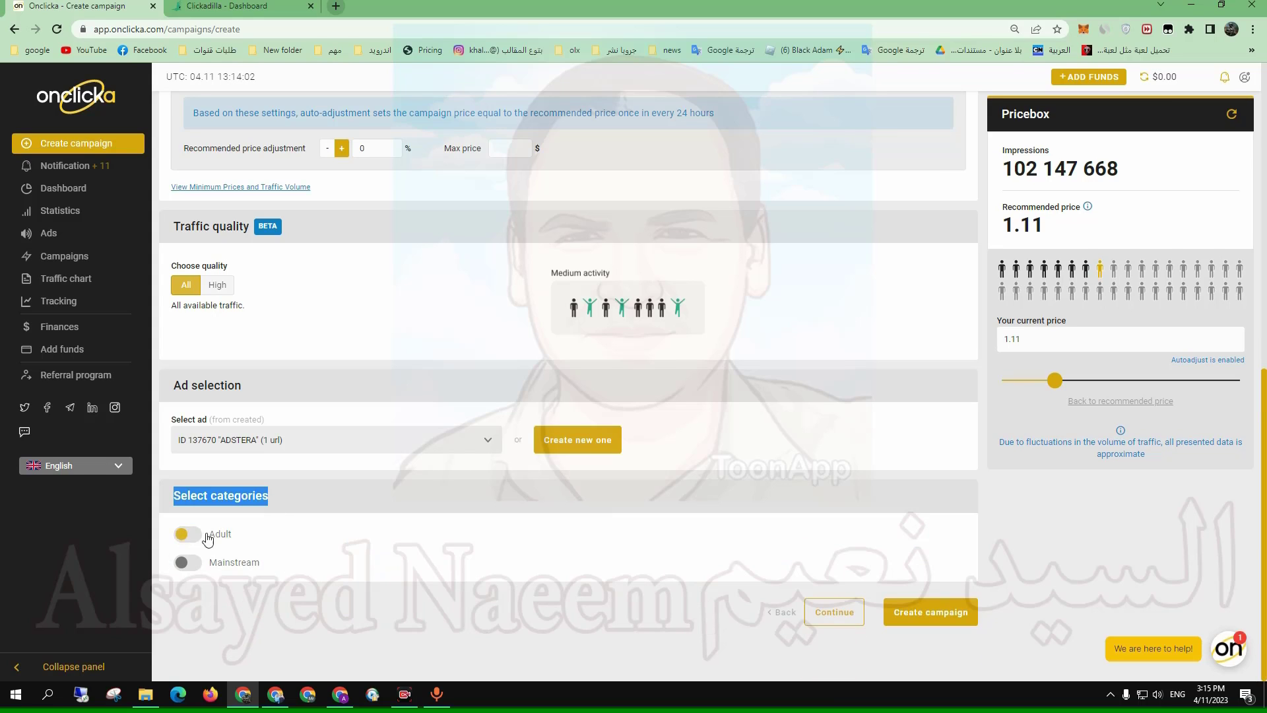
left_click(197, 563)
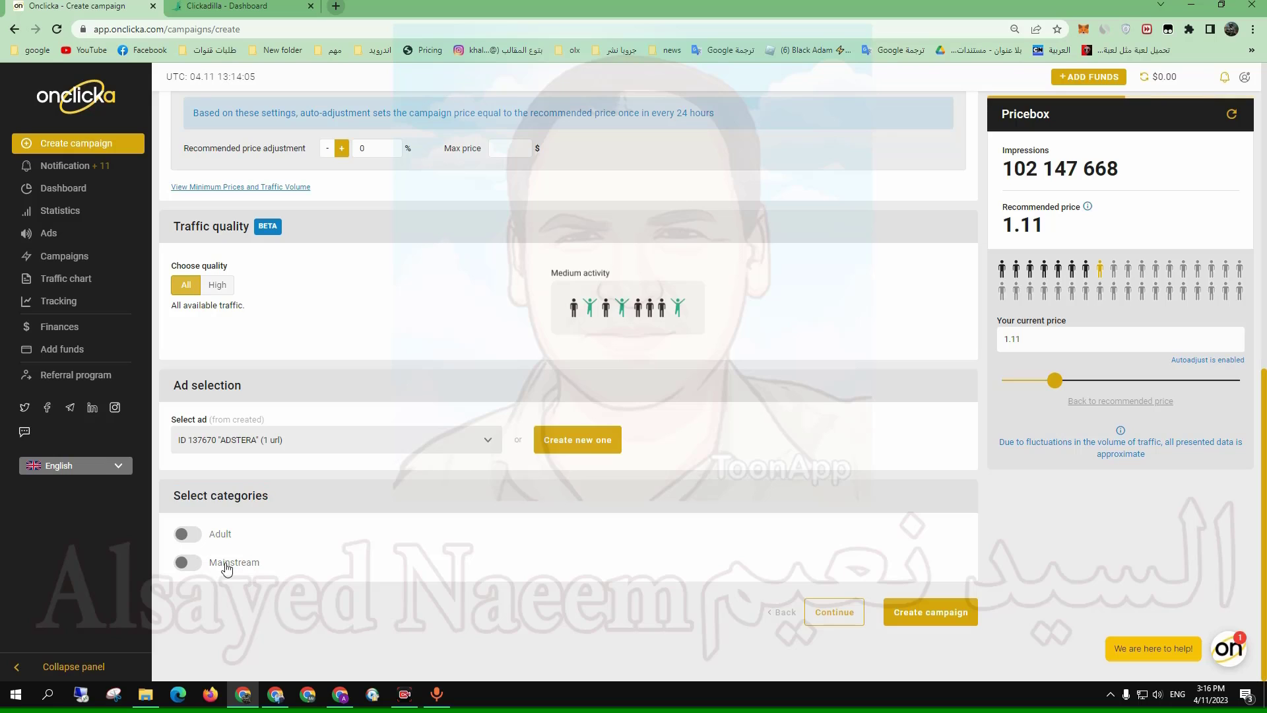
- Enable Mainstream and keep only Arts & Entertainment, Technology & Computing, Hobbies & Interests, Automotive, Careers, Health & Fitness and Travel
scroll(383, 522, "down", 1)
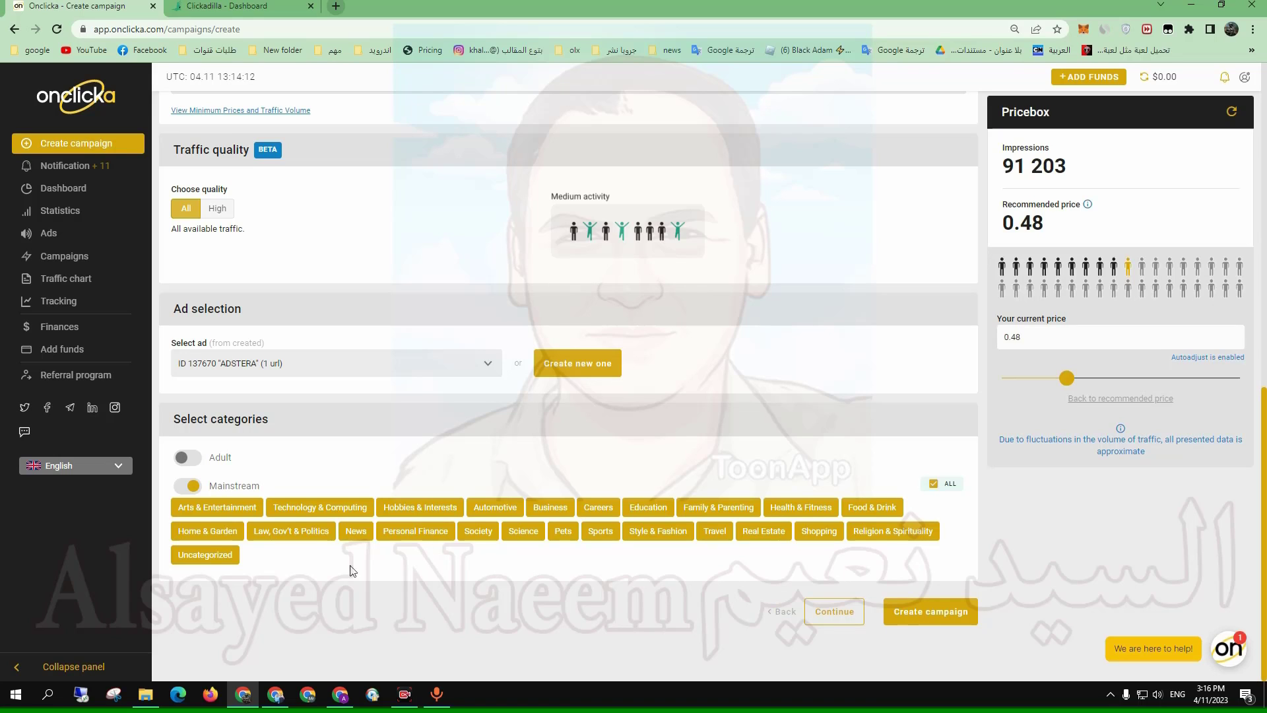
left_click(246, 512)
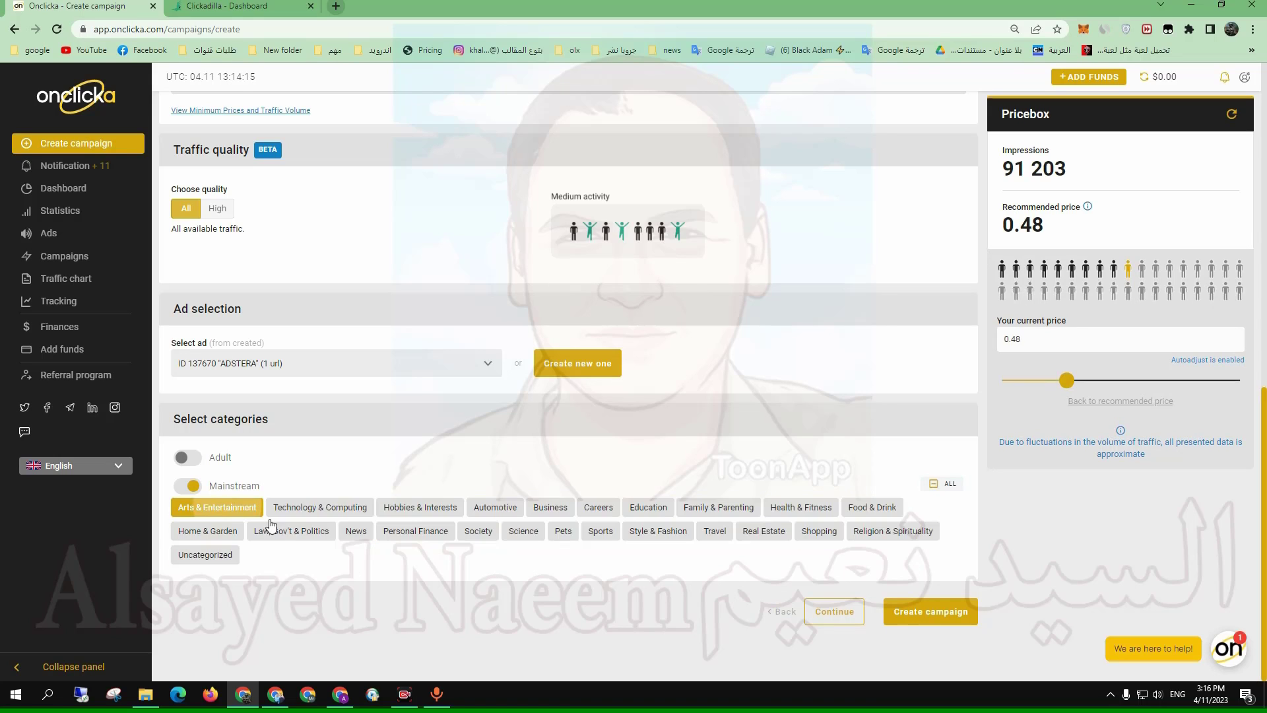
left_click(333, 509)
left_click(444, 511)
left_click(508, 511)
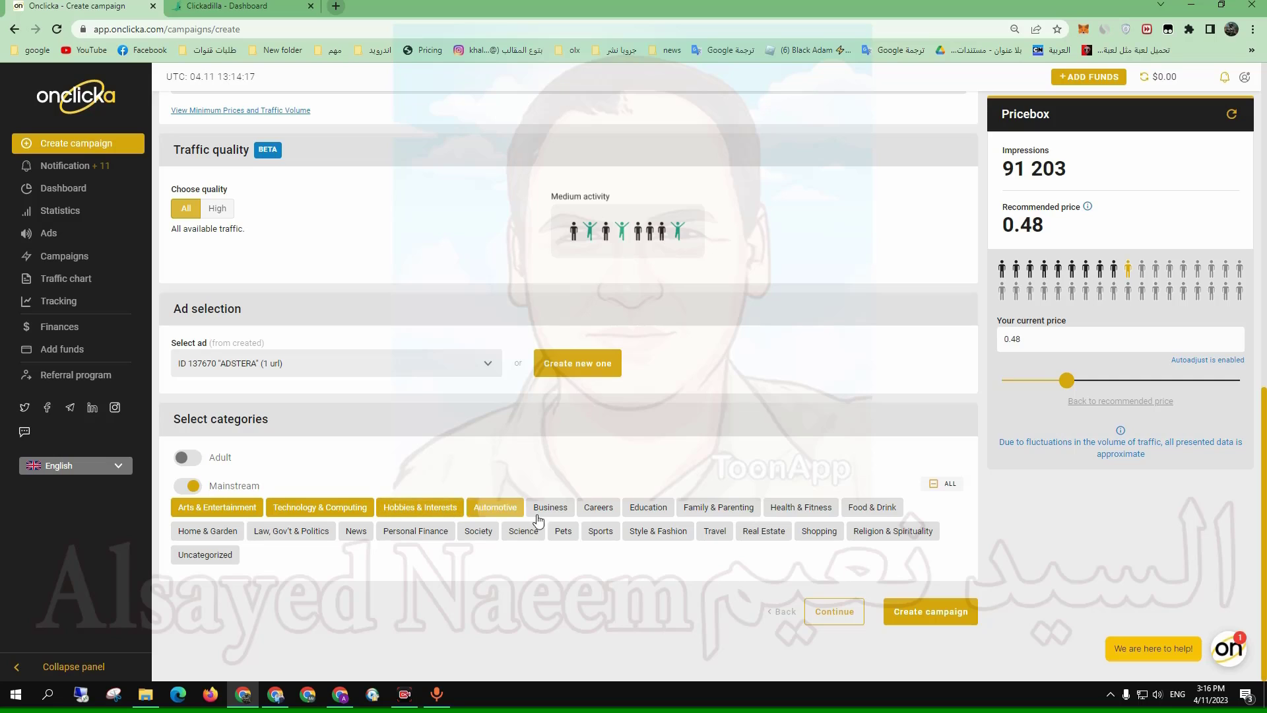
left_click(586, 511)
left_click(816, 512)
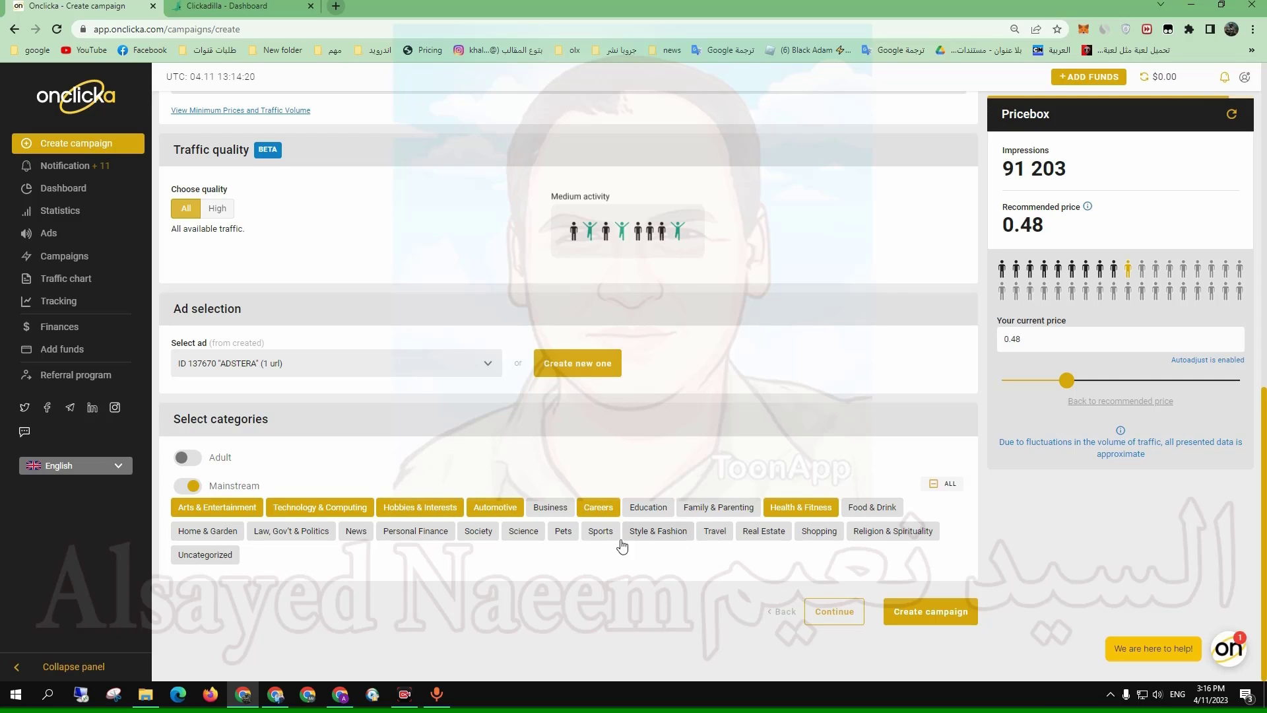
left_click(710, 536)
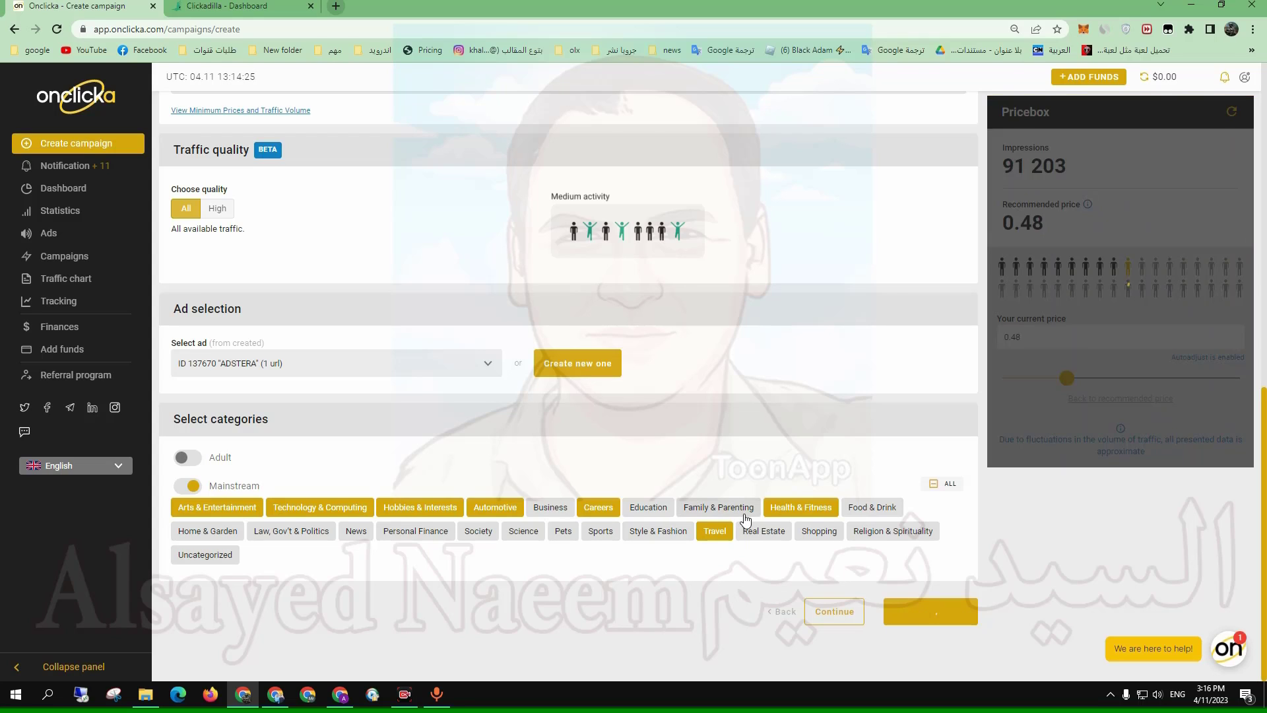
- Select all Mainstream categories for the campaign and continue to the Targeting settings
left_click(944, 487)
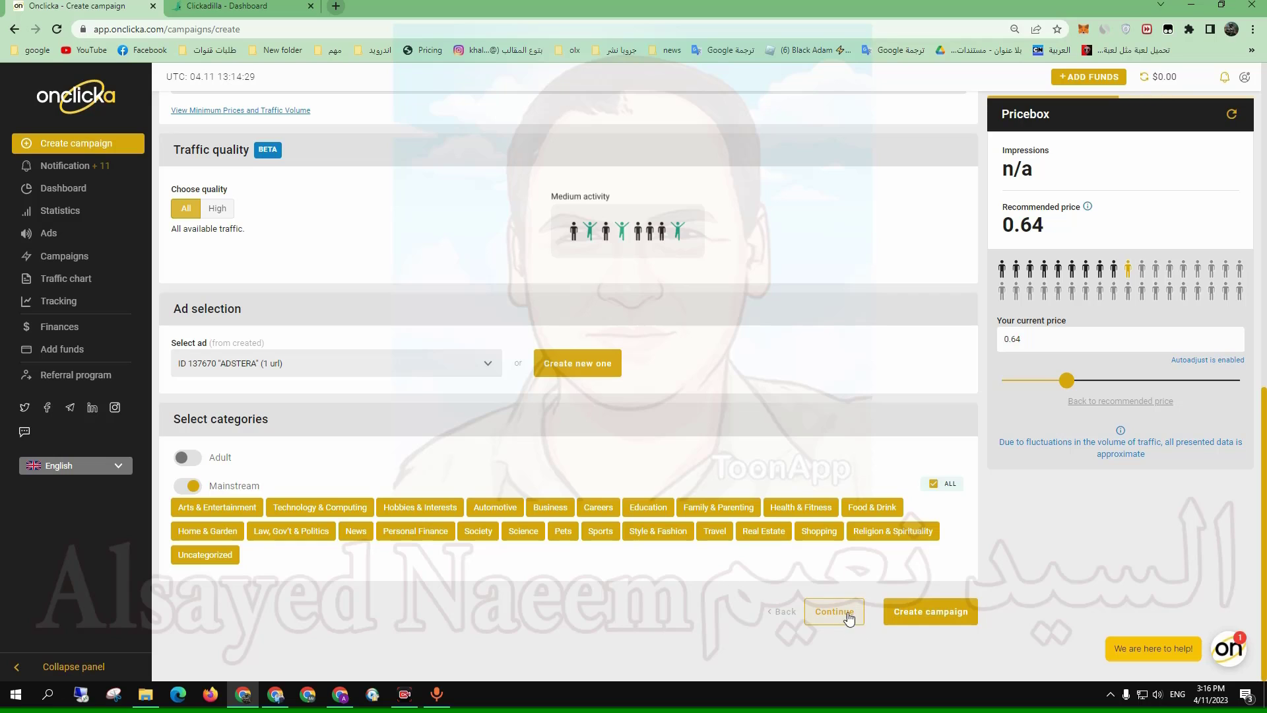
scroll(507, 579, "up", 9)
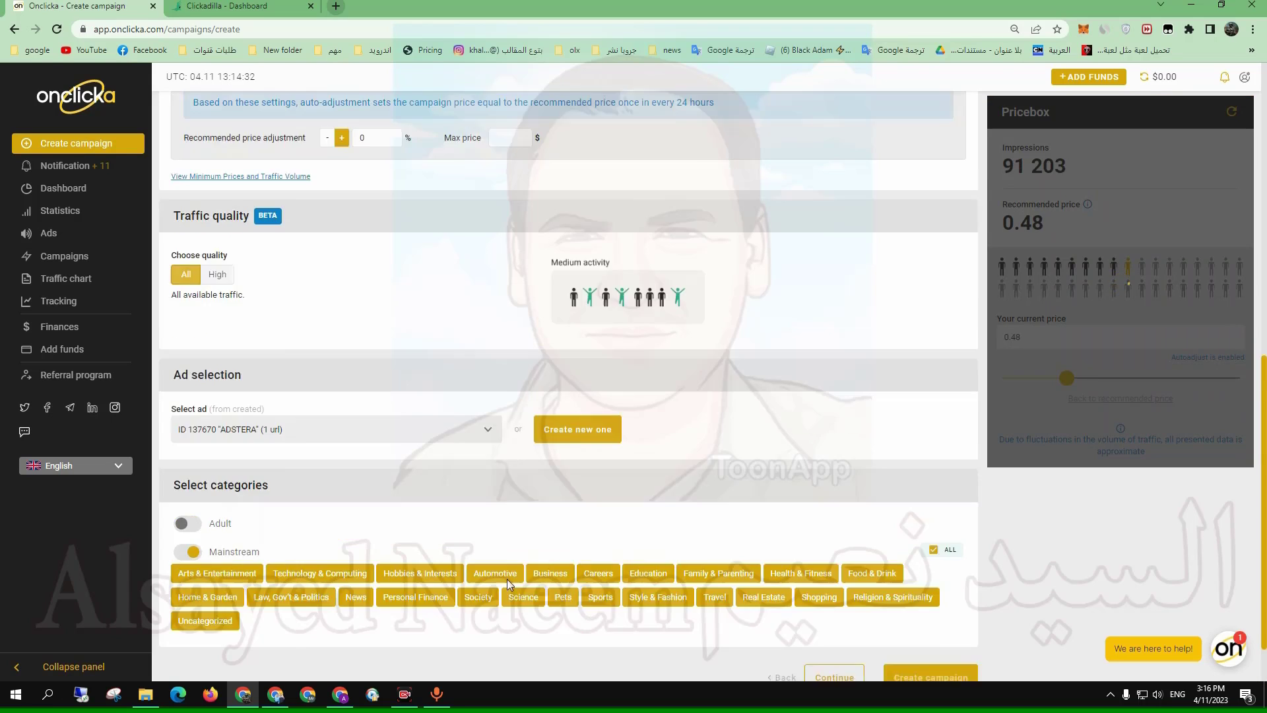
scroll(227, 203, "up", 2)
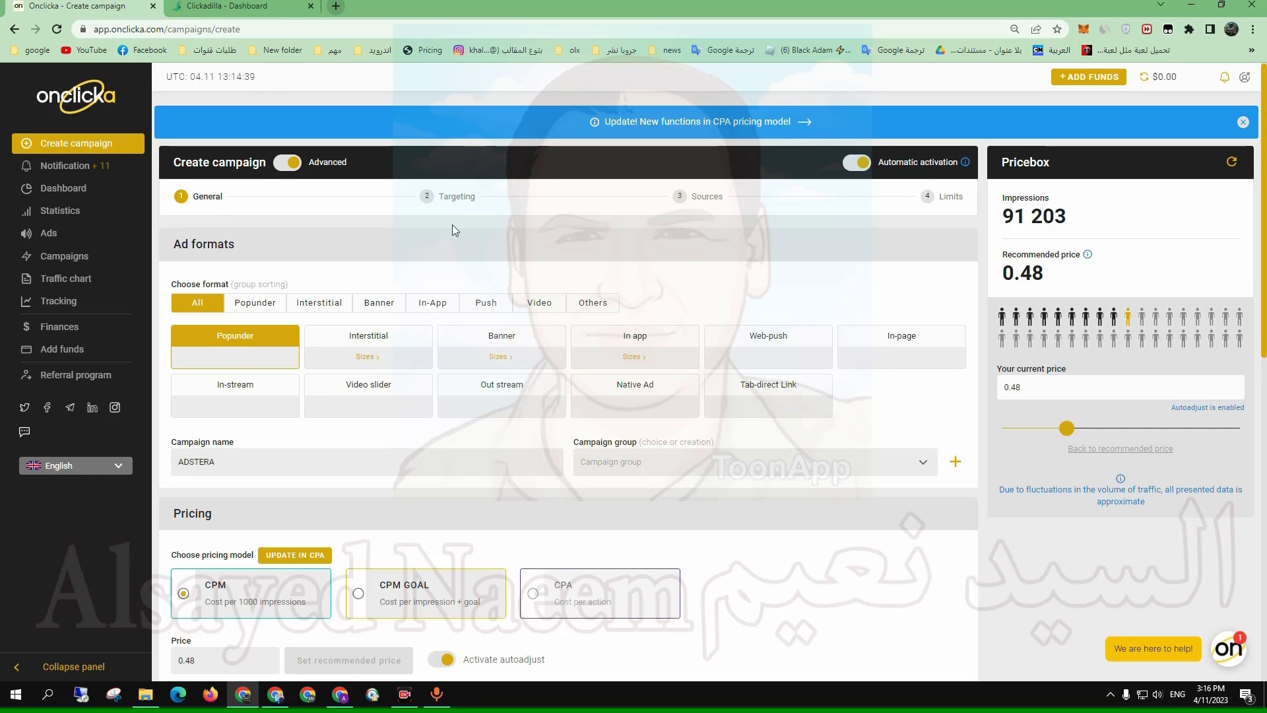
scroll(461, 430, "down", 15)
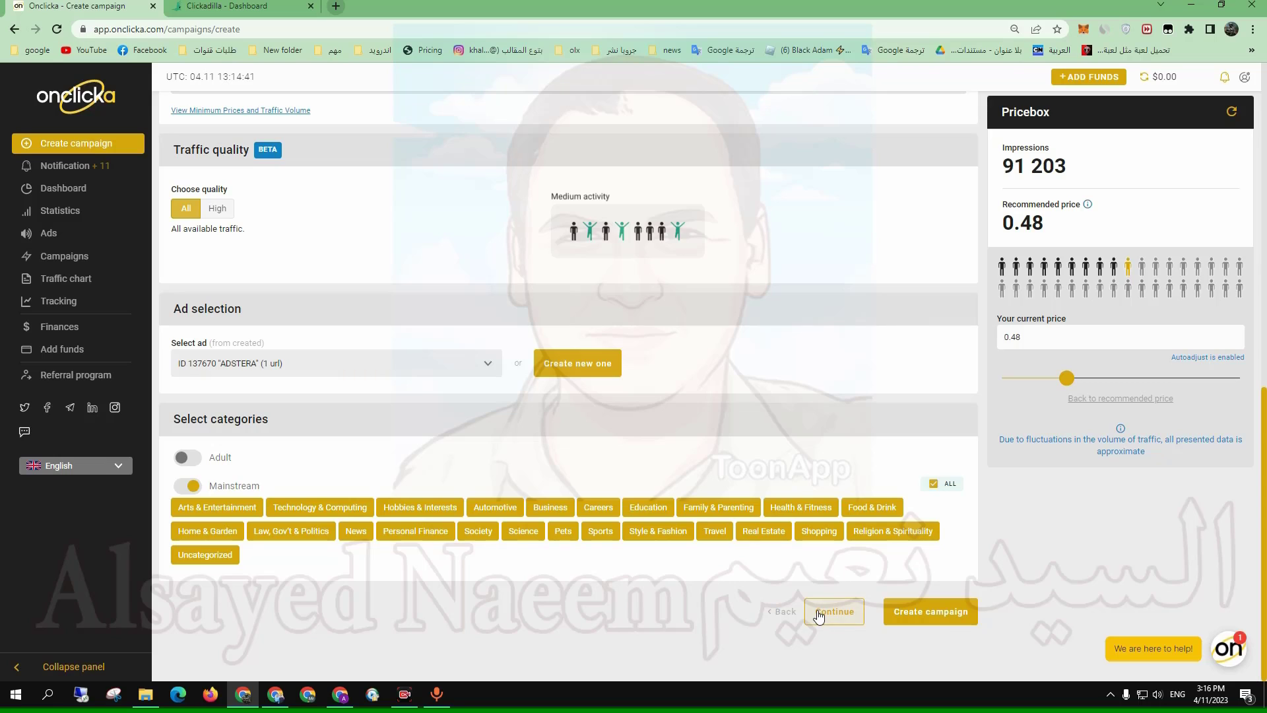
left_click(818, 613)
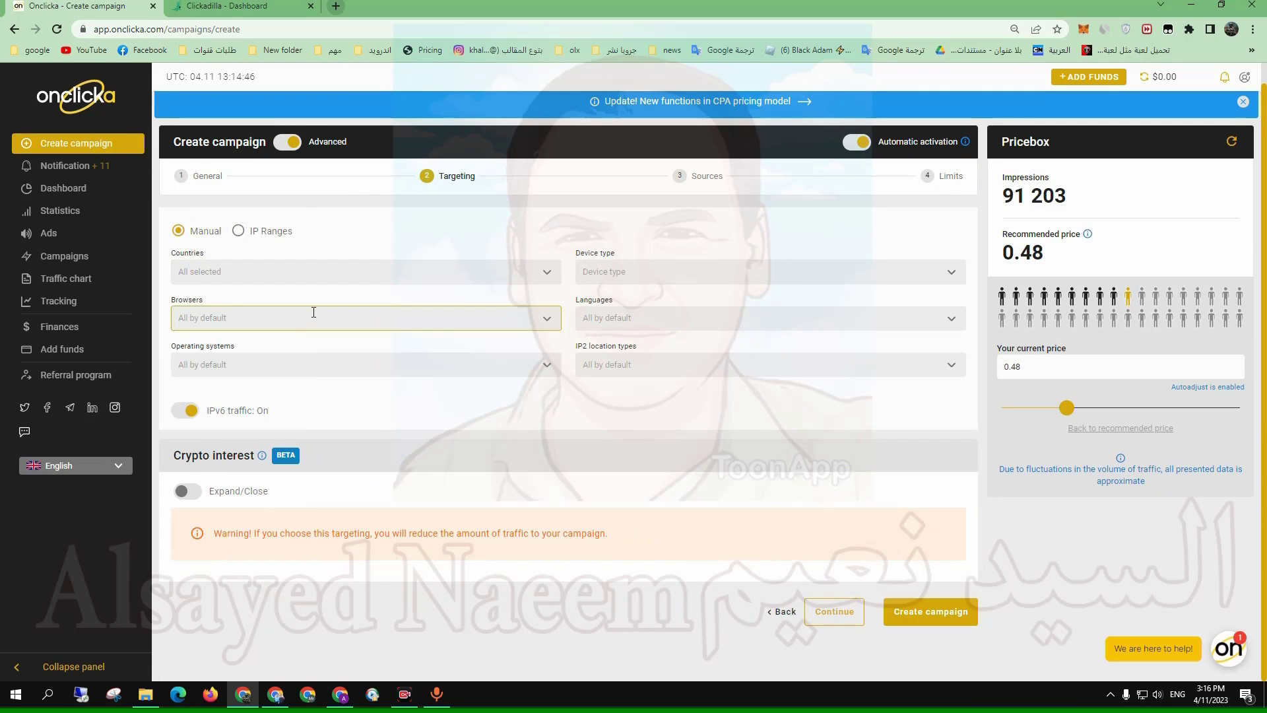
left_click(245, 4)
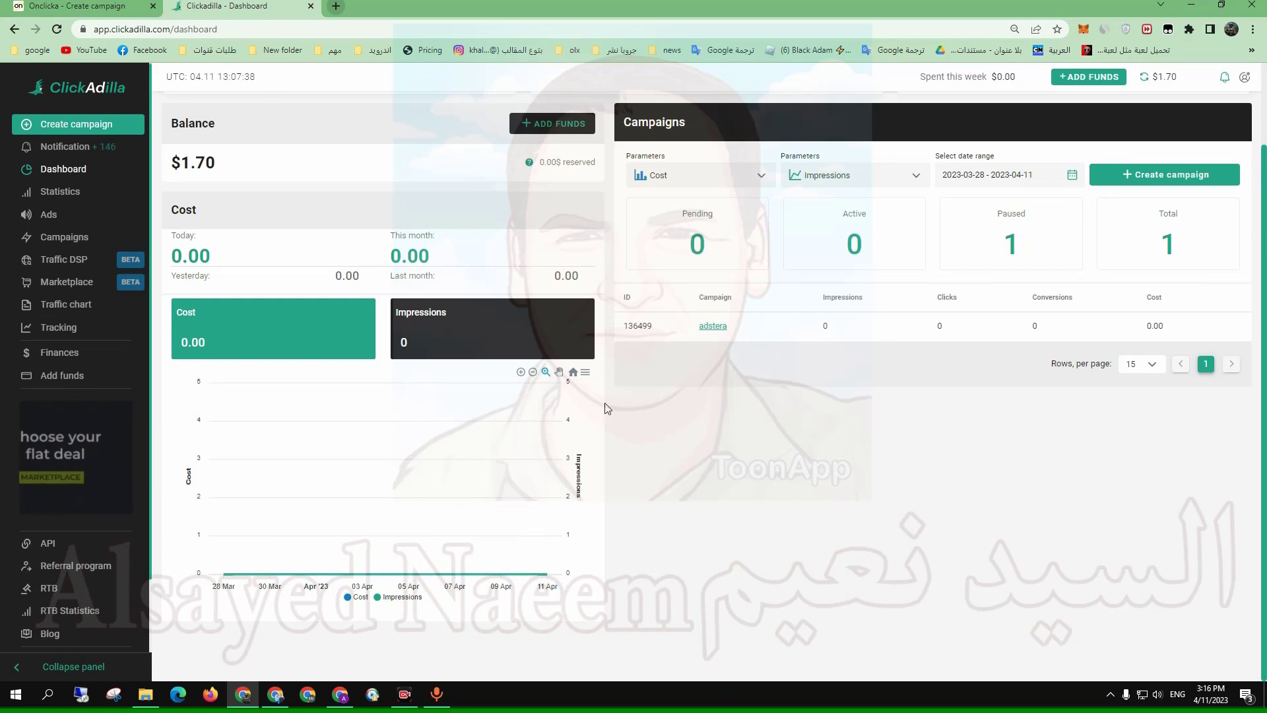
key("ctrl+Tab")
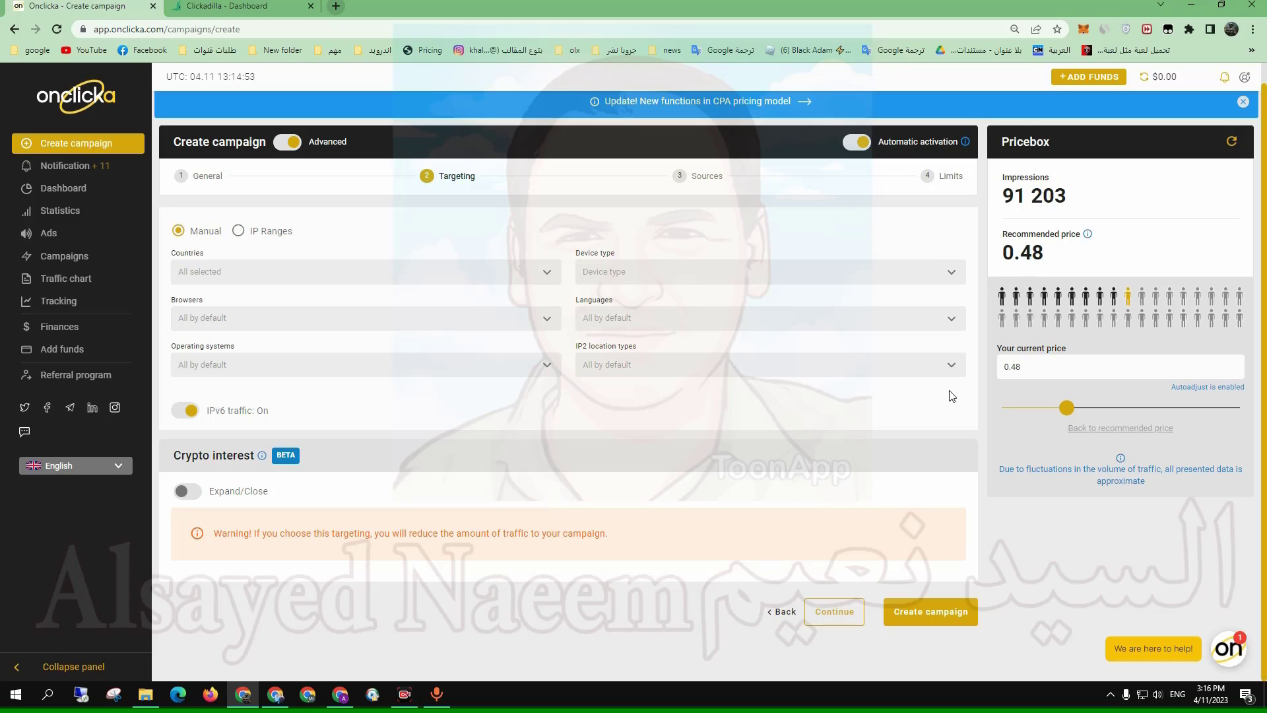
double_click(1027, 368)
left_click(1027, 368)
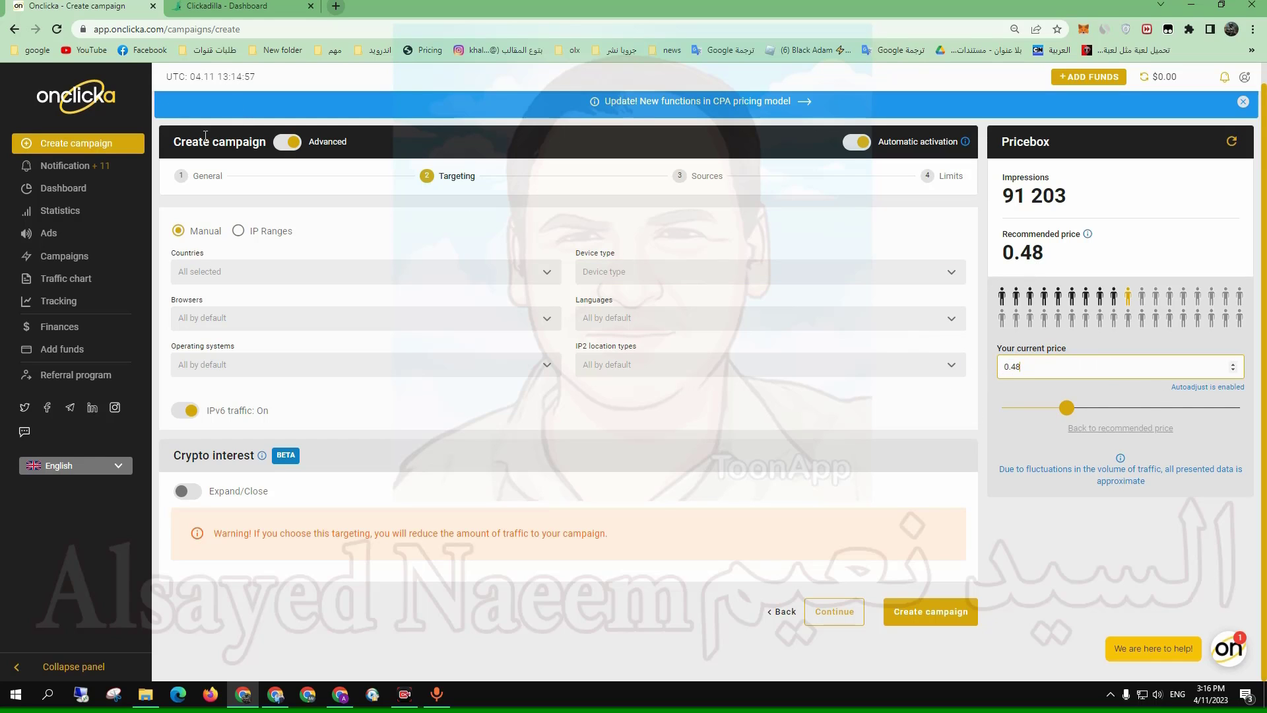
- Return to the General settings and try campaign prices below and above the recommended one, 0.2265 and 0.6249
left_click(207, 176)
scroll(191, 330, "down", 4)
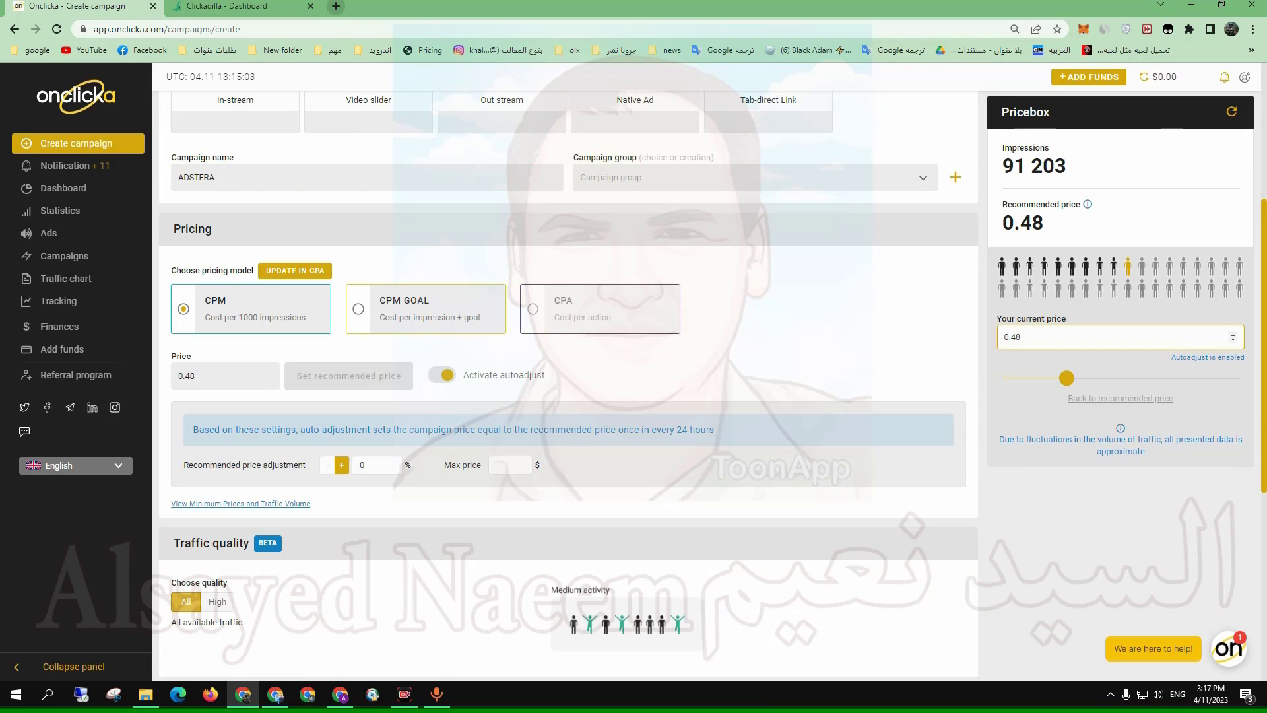
left_click_drag(1067, 377, 1020, 382)
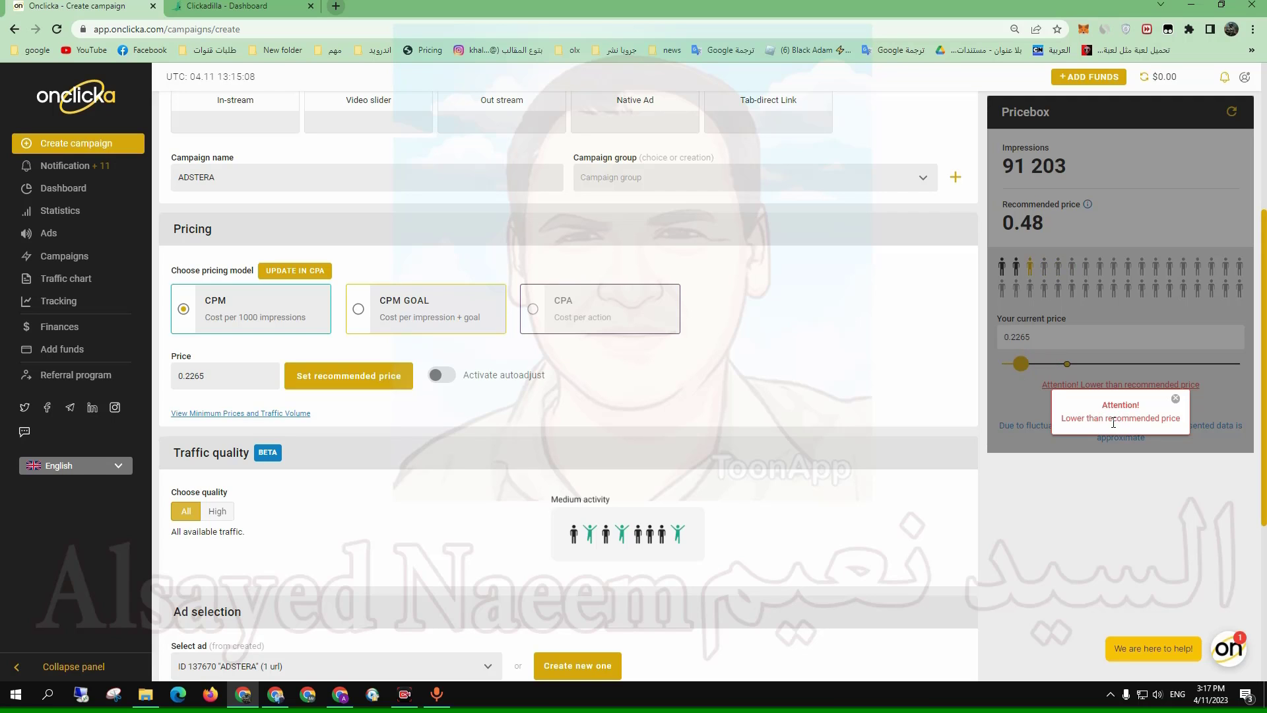
left_click_drag(1028, 362, 1115, 372)
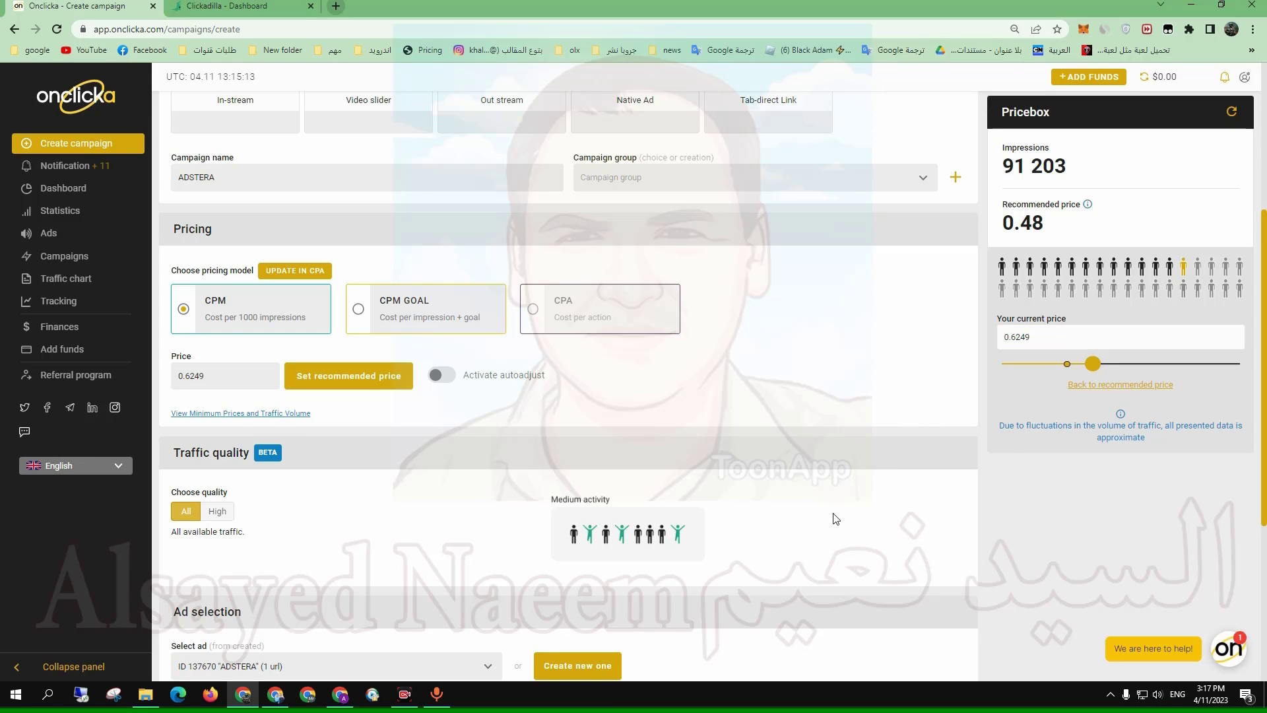
- Go back to the Targeting settings and limit the campaign's countries to Angola
scroll(799, 352, "up", 5)
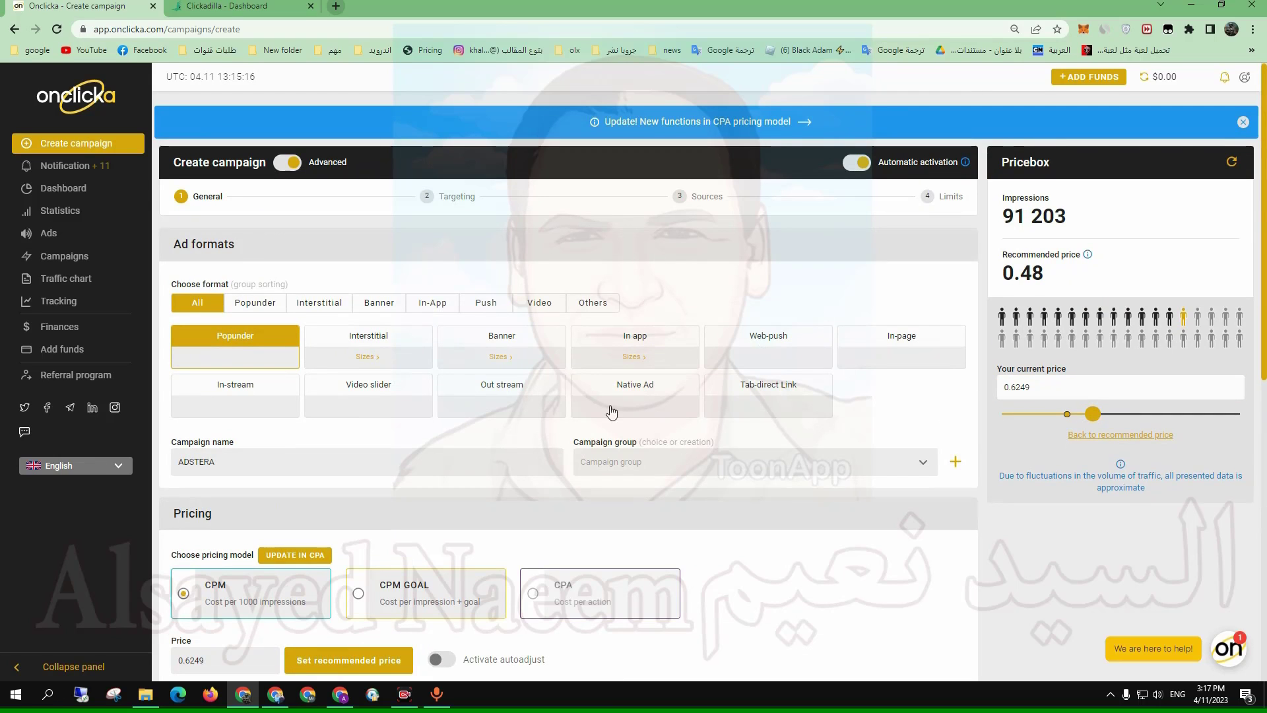
left_click(462, 198)
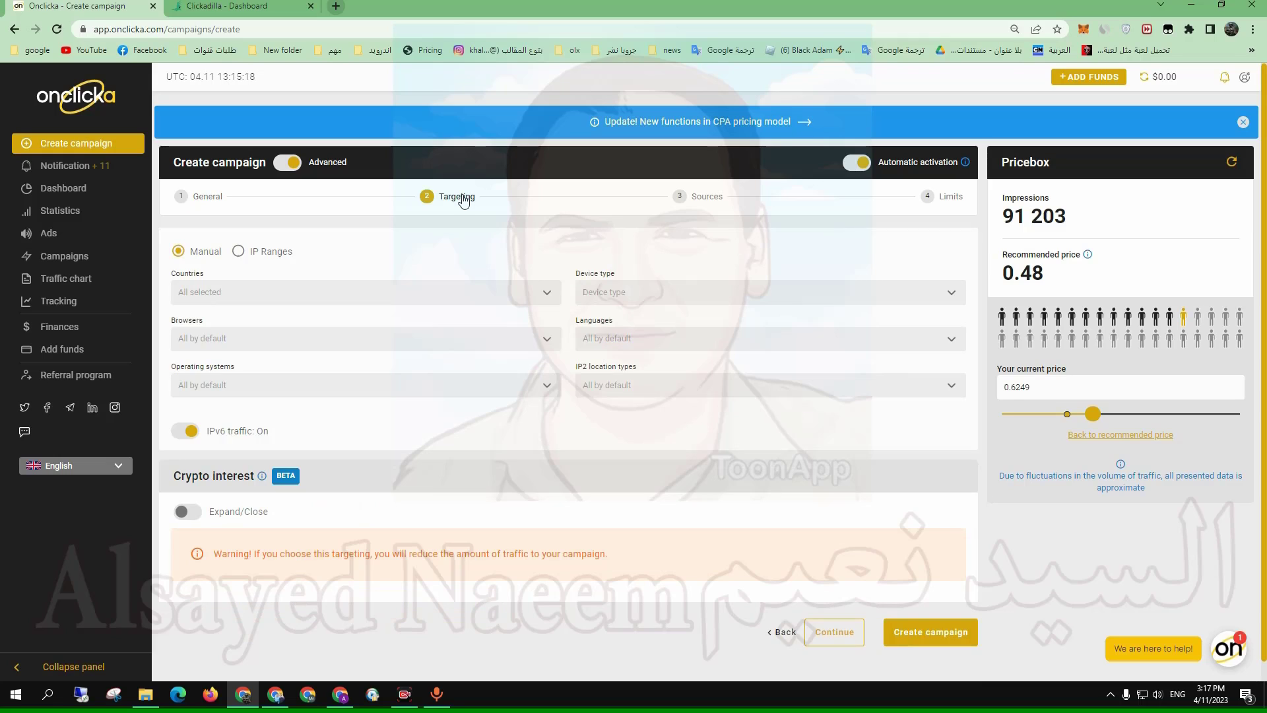
left_click(241, 294)
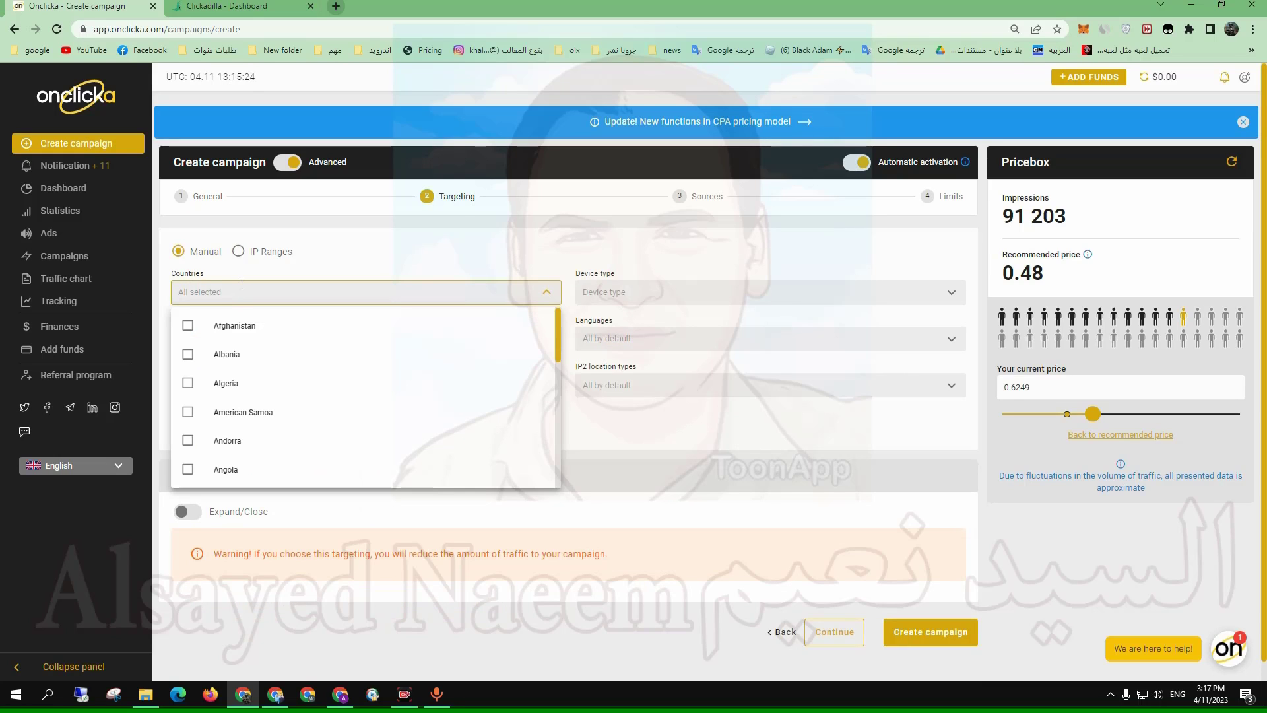
scroll(345, 430, "down", 1)
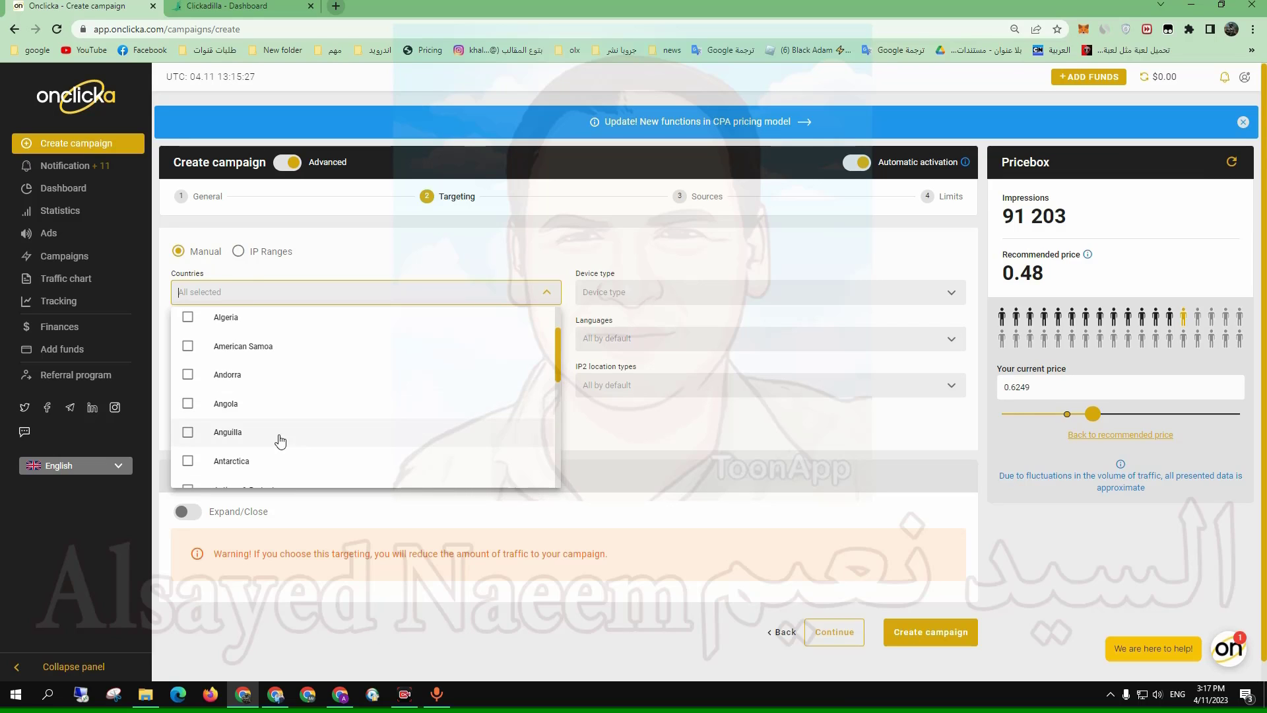
left_click(209, 410)
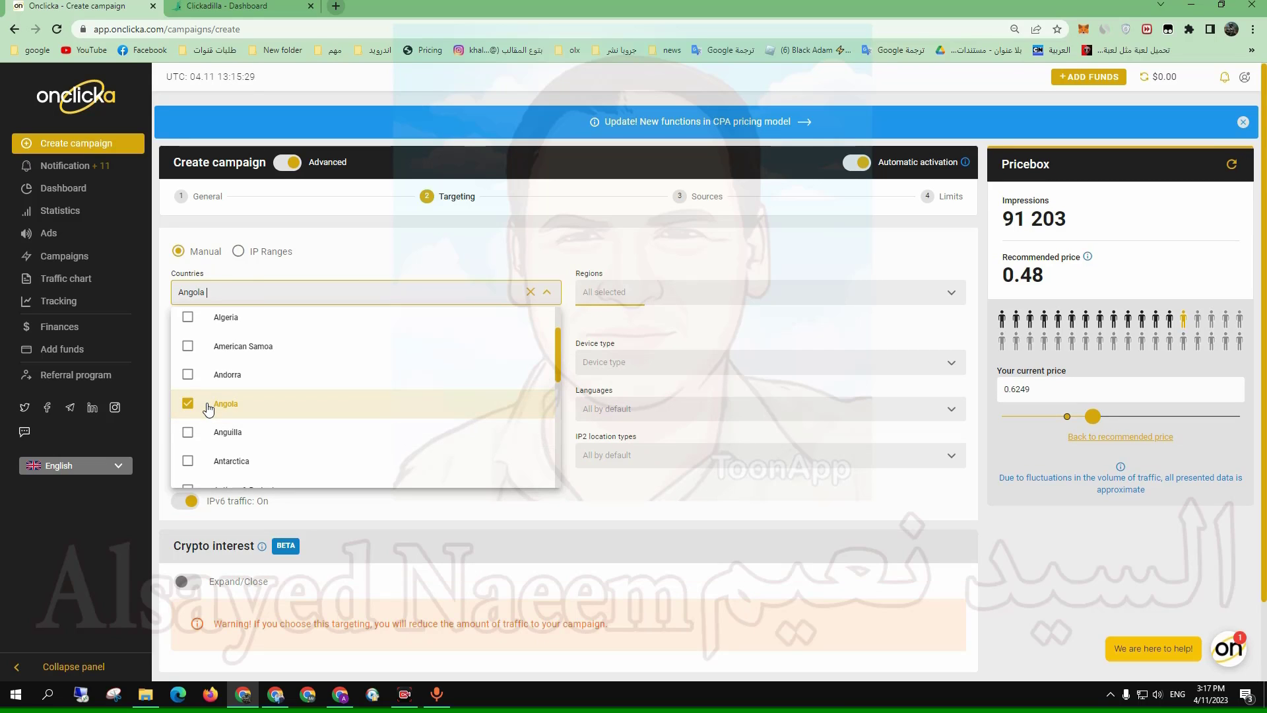
left_click(492, 228)
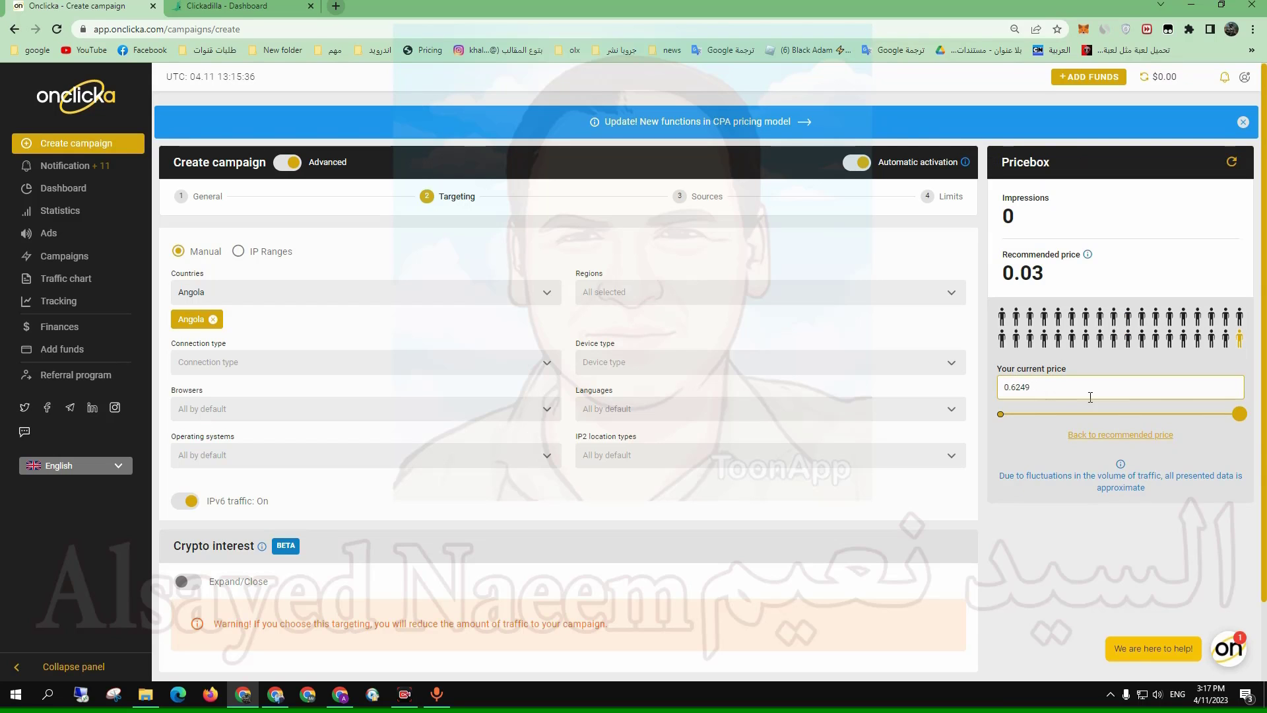
- Reset the campaign price to the recommended 0.03 and raise it to 0.0411
left_click_drag(1067, 291, 994, 272)
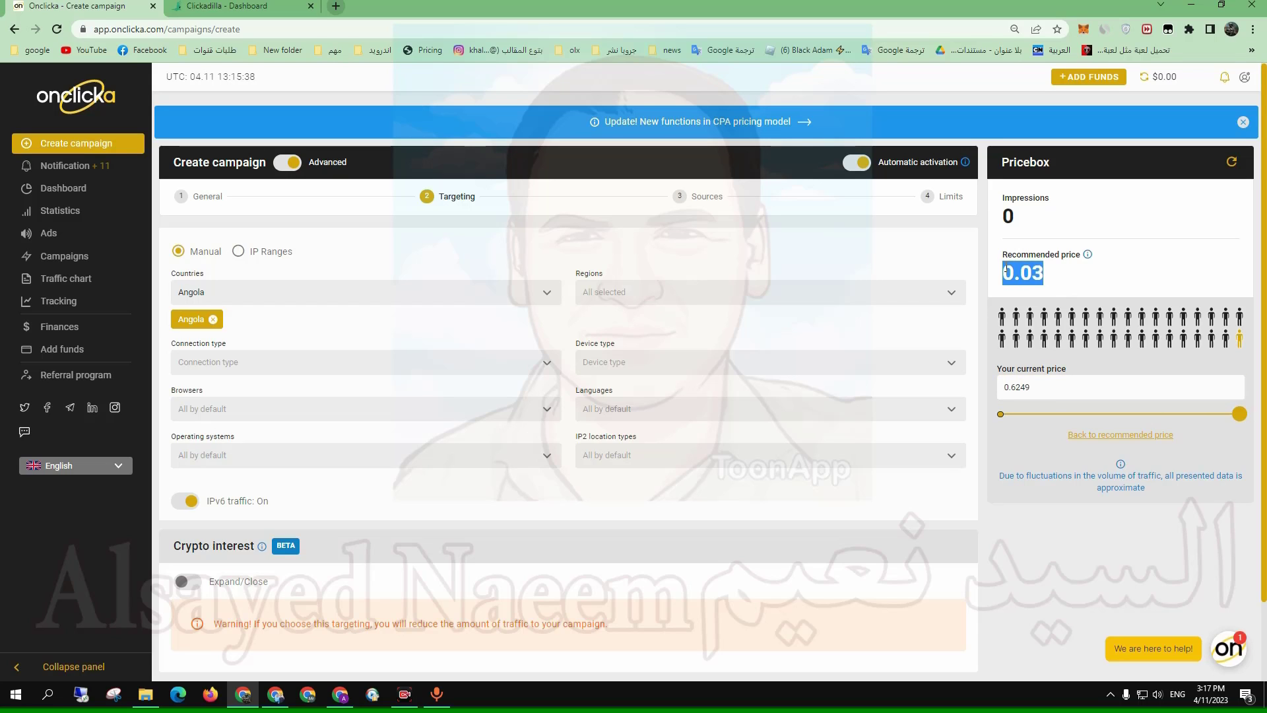
left_click_drag(1033, 386, 1002, 386)
key("End")
left_click(1097, 436)
left_click(1029, 386)
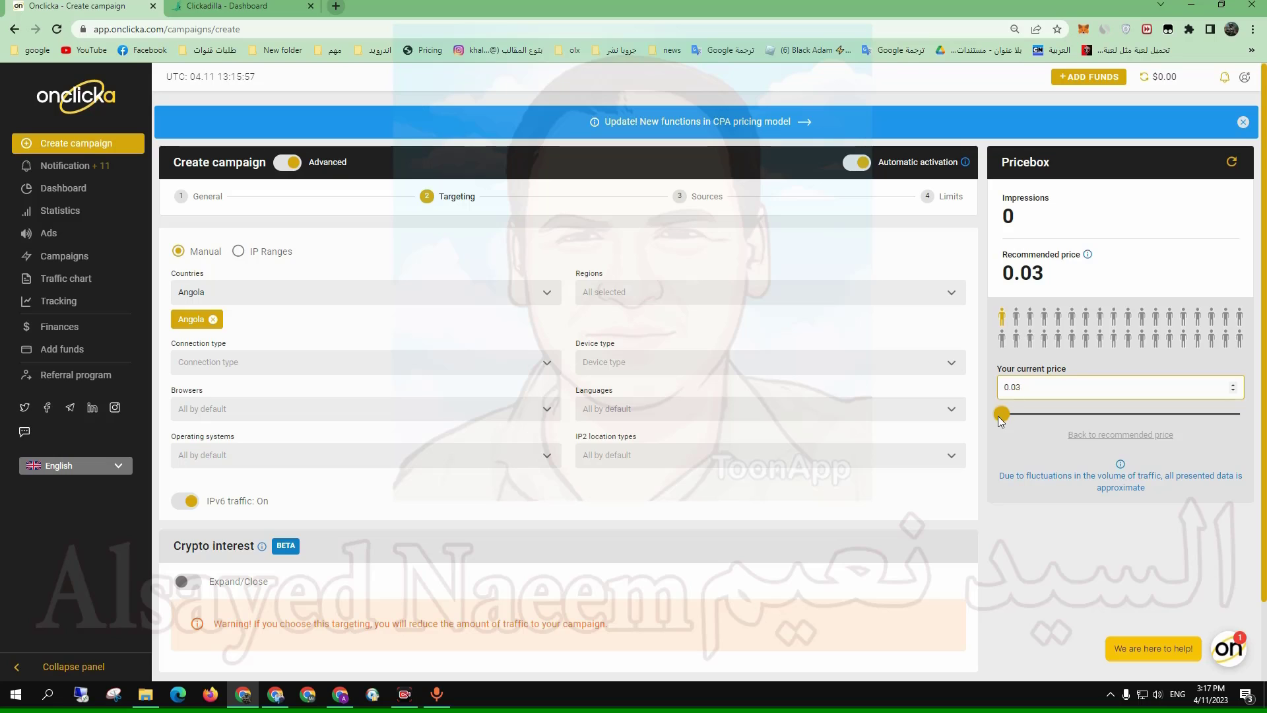
left_click_drag(1001, 415, 1047, 413)
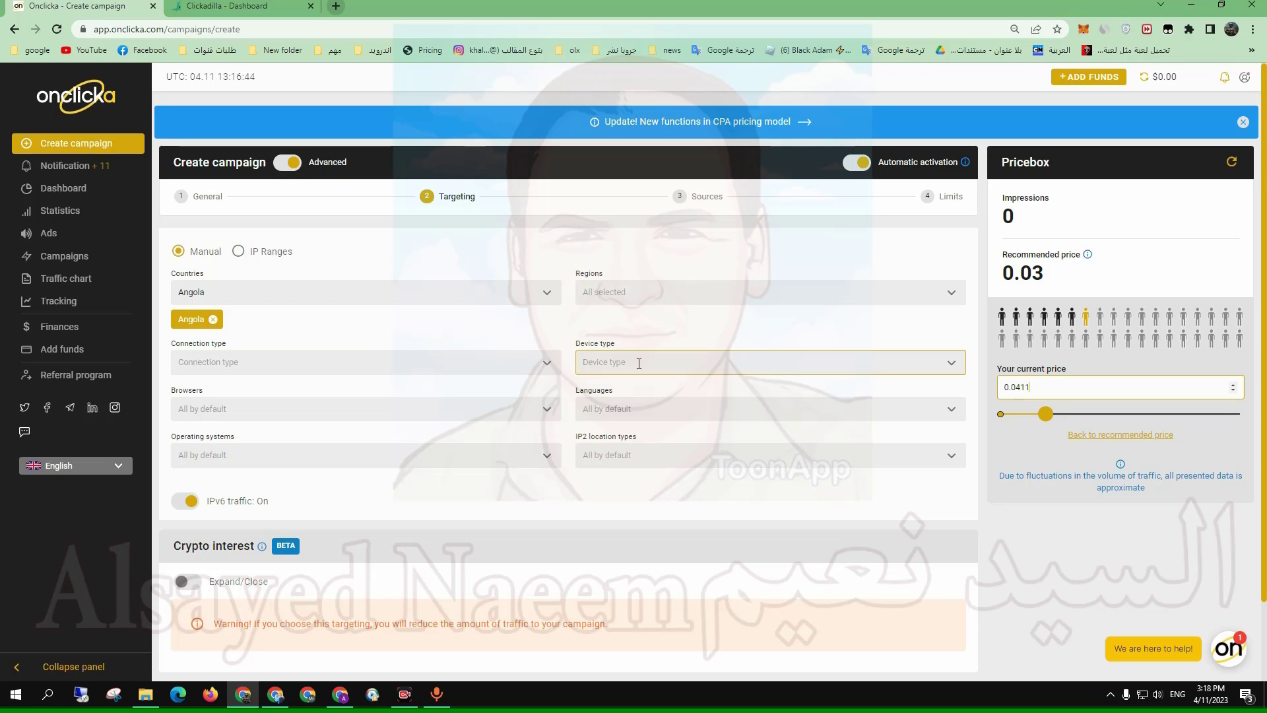
- Set the targeted device type to Desktop and adjust the campaign price to 0.0459
left_click(726, 366)
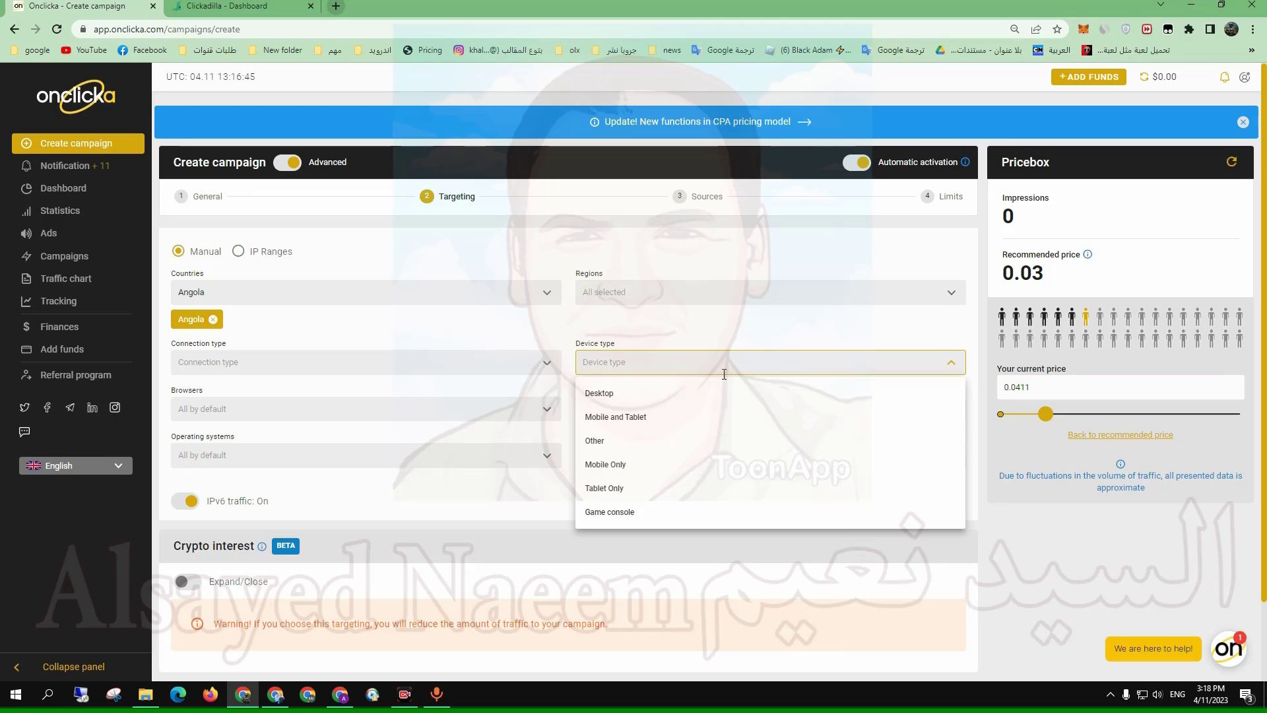
left_click(618, 395)
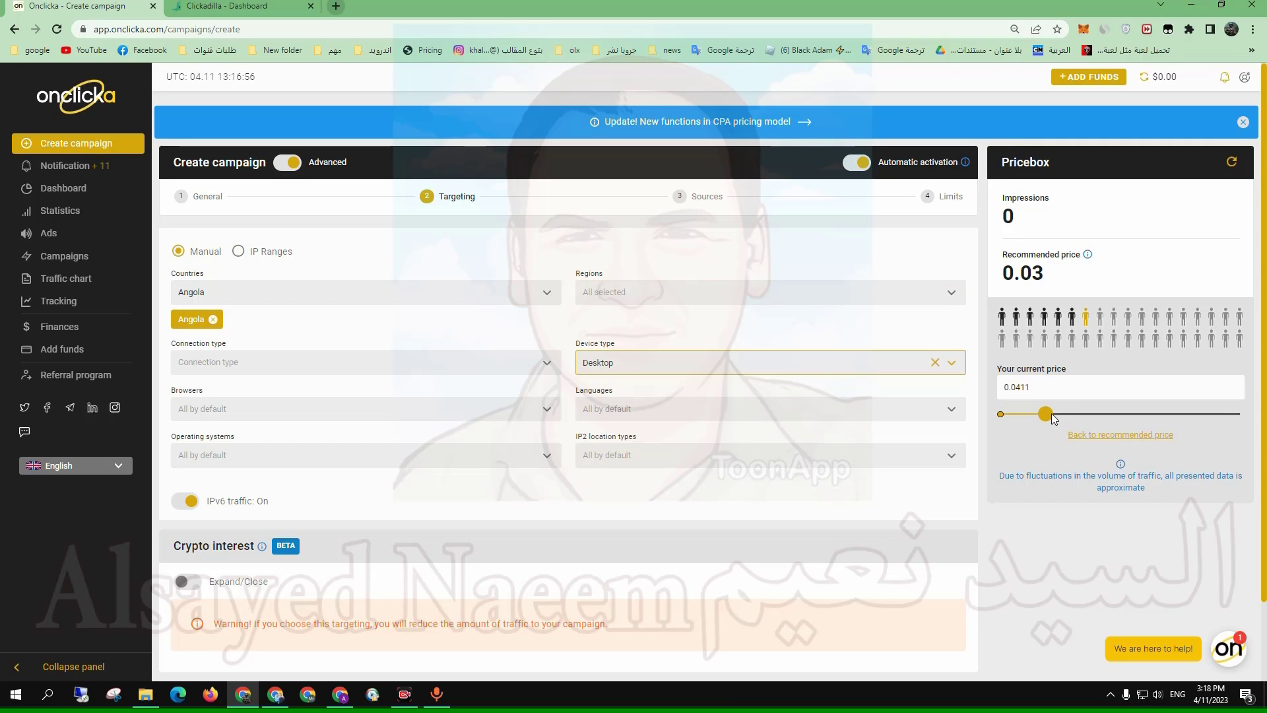
left_click(1119, 435)
left_click(1009, 415)
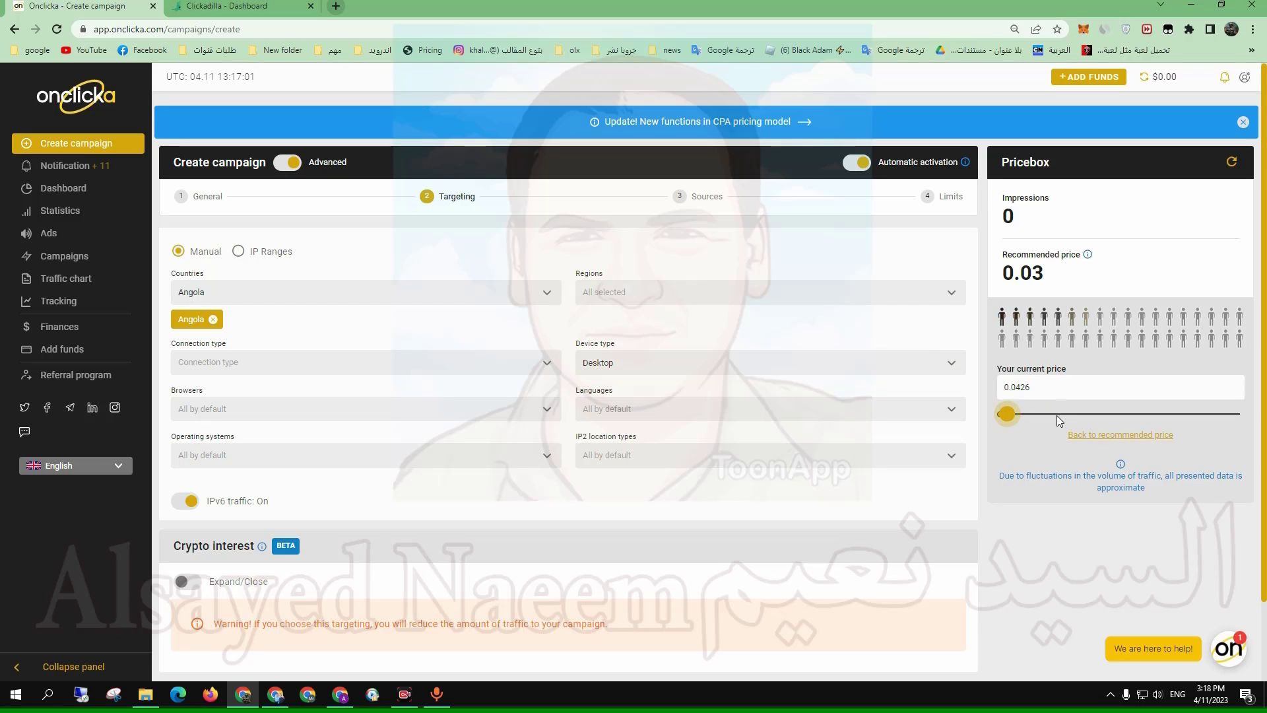
left_click_drag(1056, 414, 1067, 418)
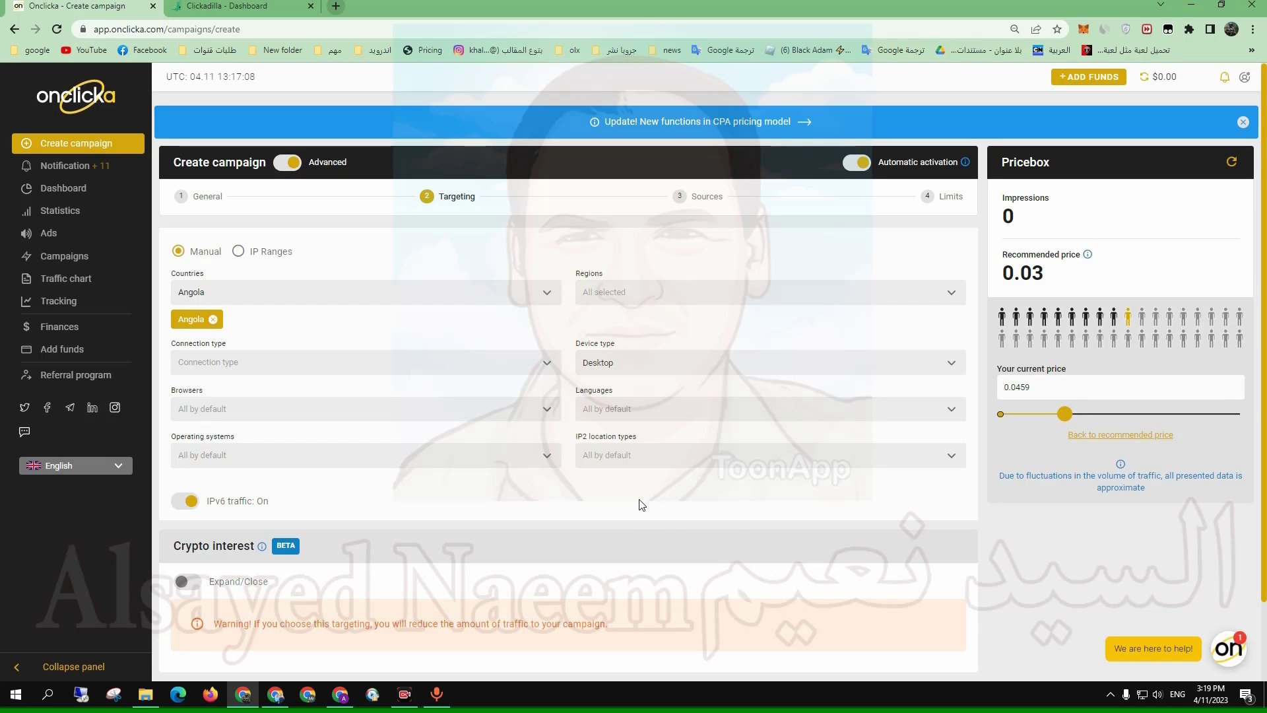
- Review the available browsers and target all of them in the campaign
left_click(211, 363)
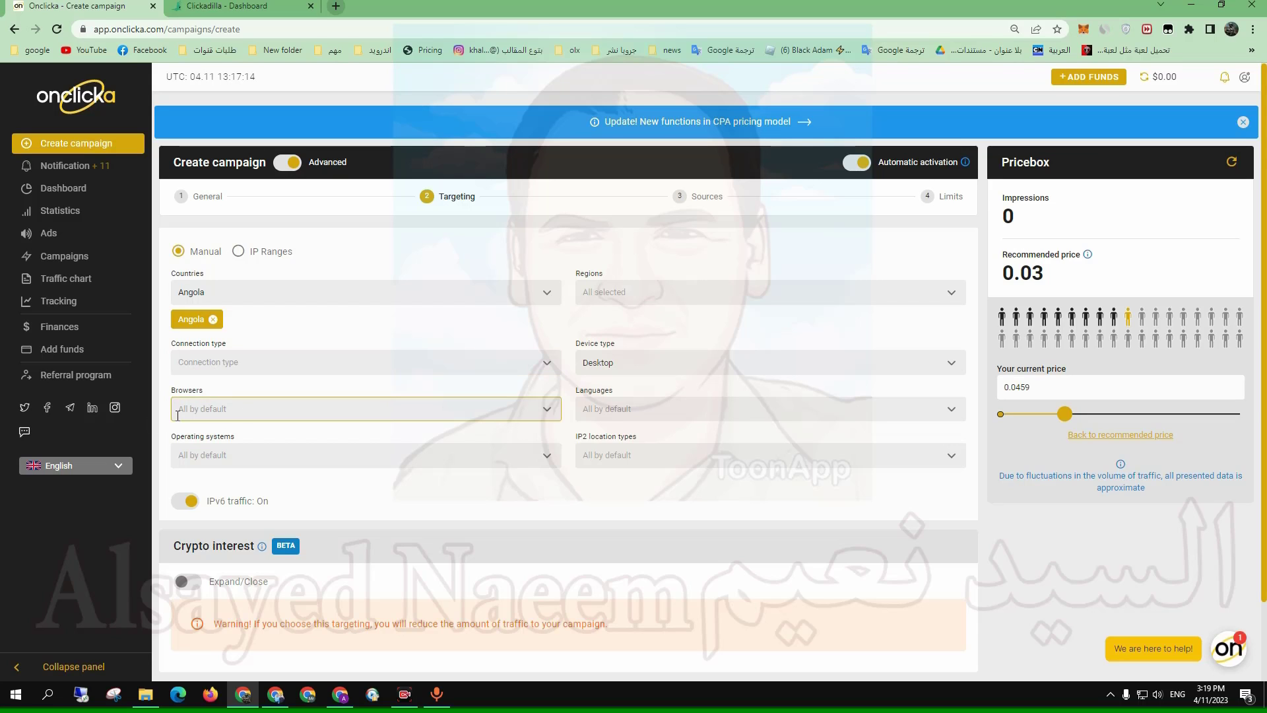
left_click(254, 413)
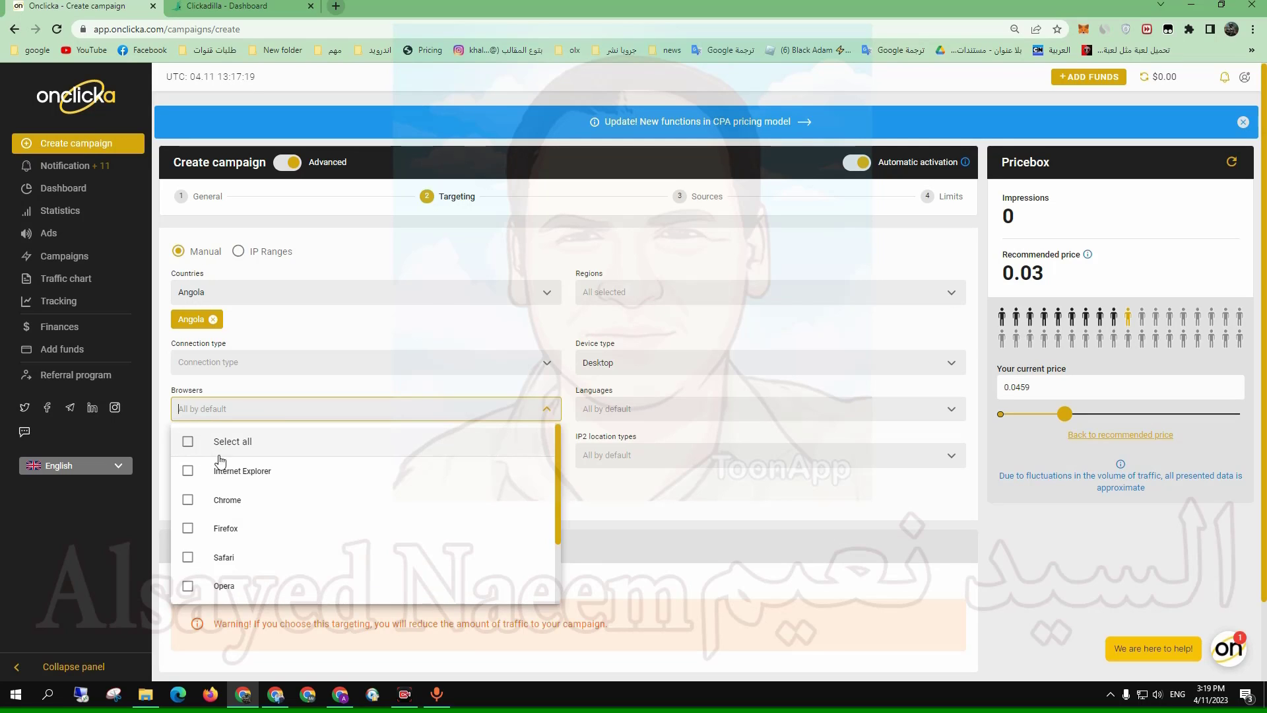
scroll(282, 492, "down", 2)
scroll(236, 590, "up", 2)
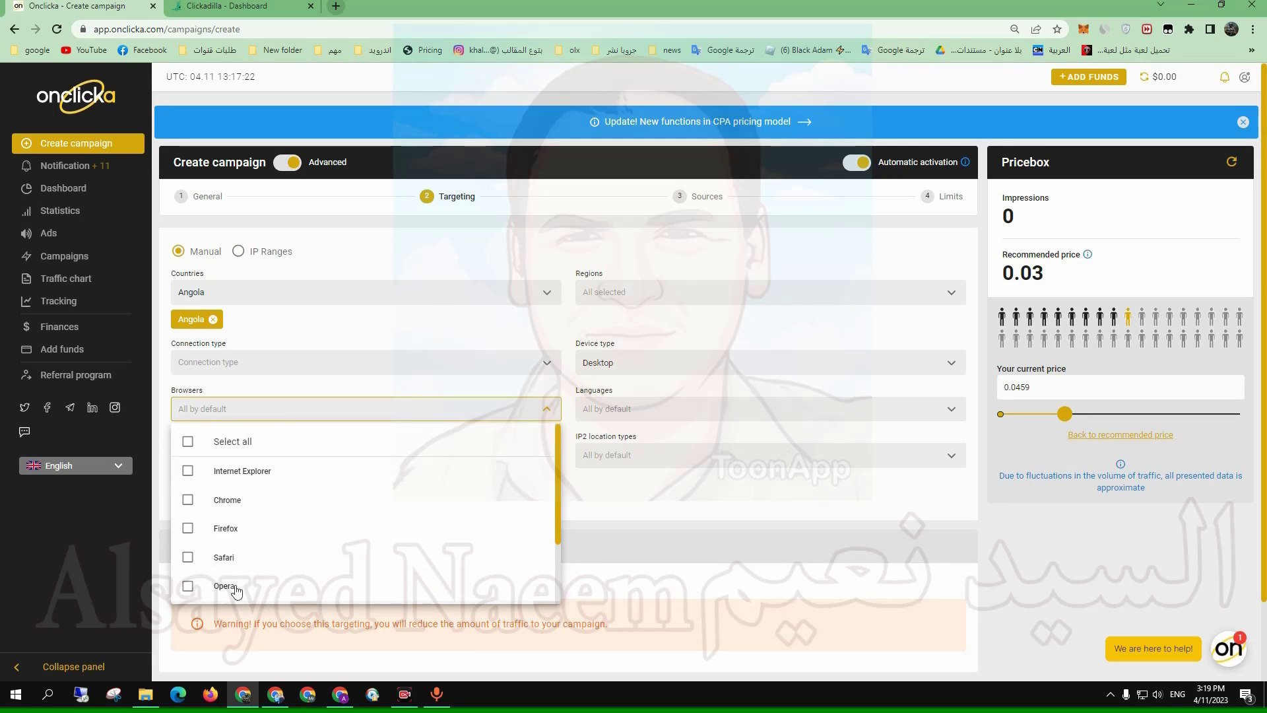
scroll(264, 557, "down", 1)
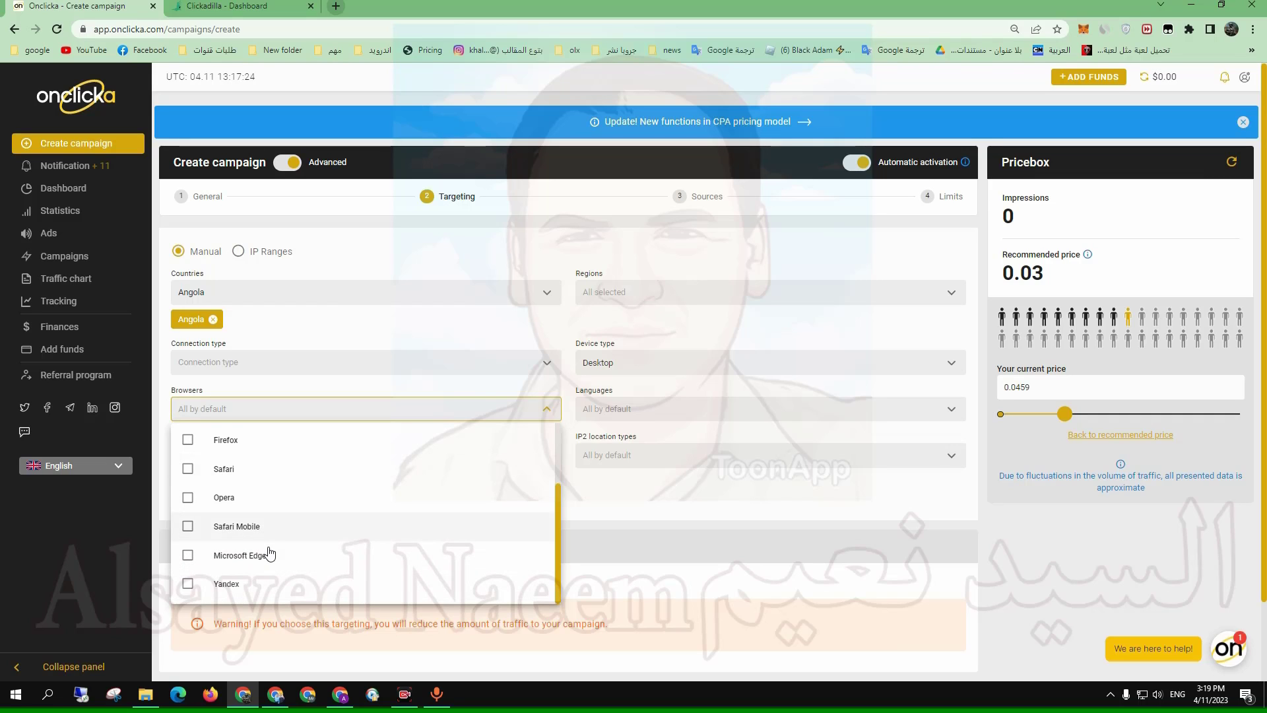
scroll(189, 466, "up", 1)
left_click(188, 442)
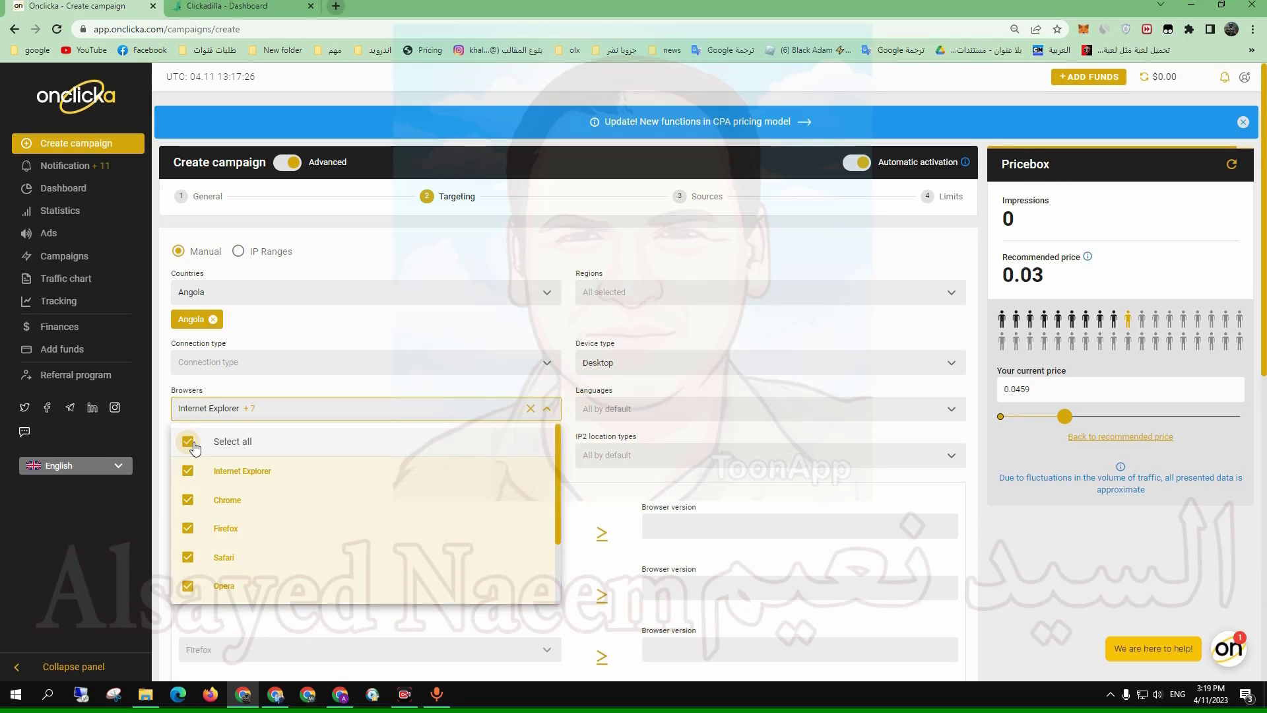
left_click(284, 363)
left_click(300, 327)
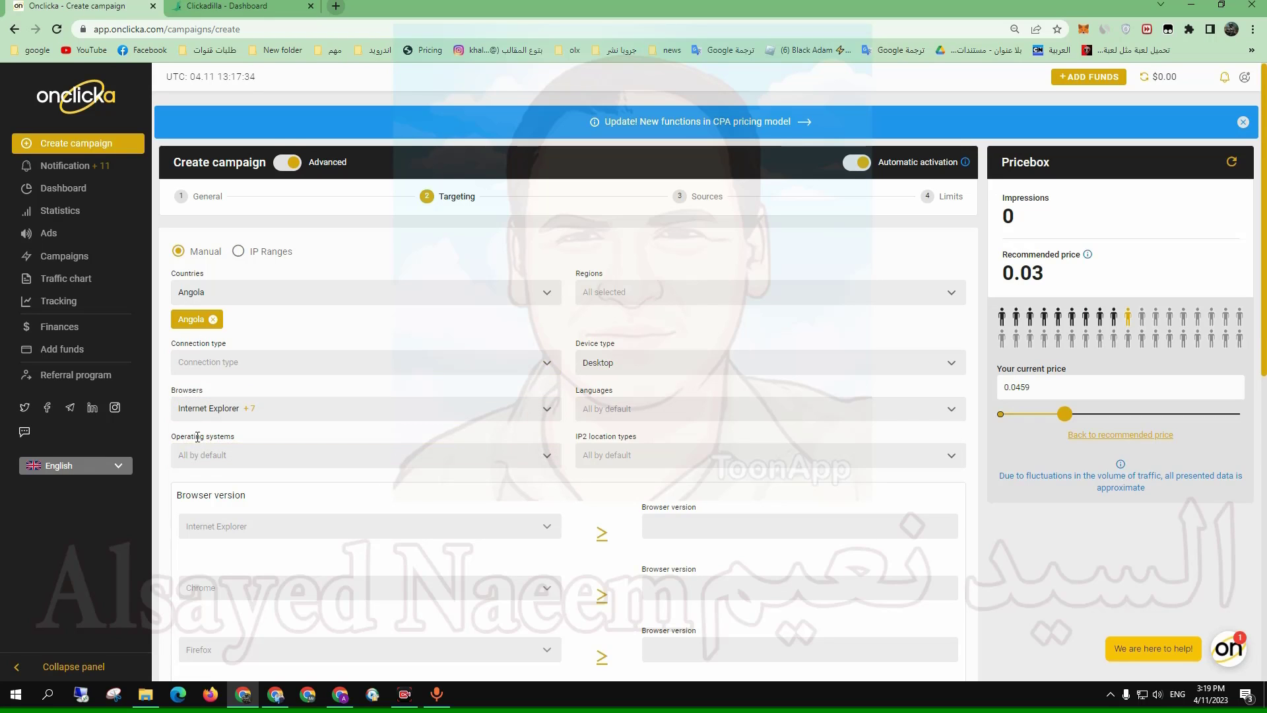
- Target the Windows and Linux operating systems in the campaign
left_click(512, 457)
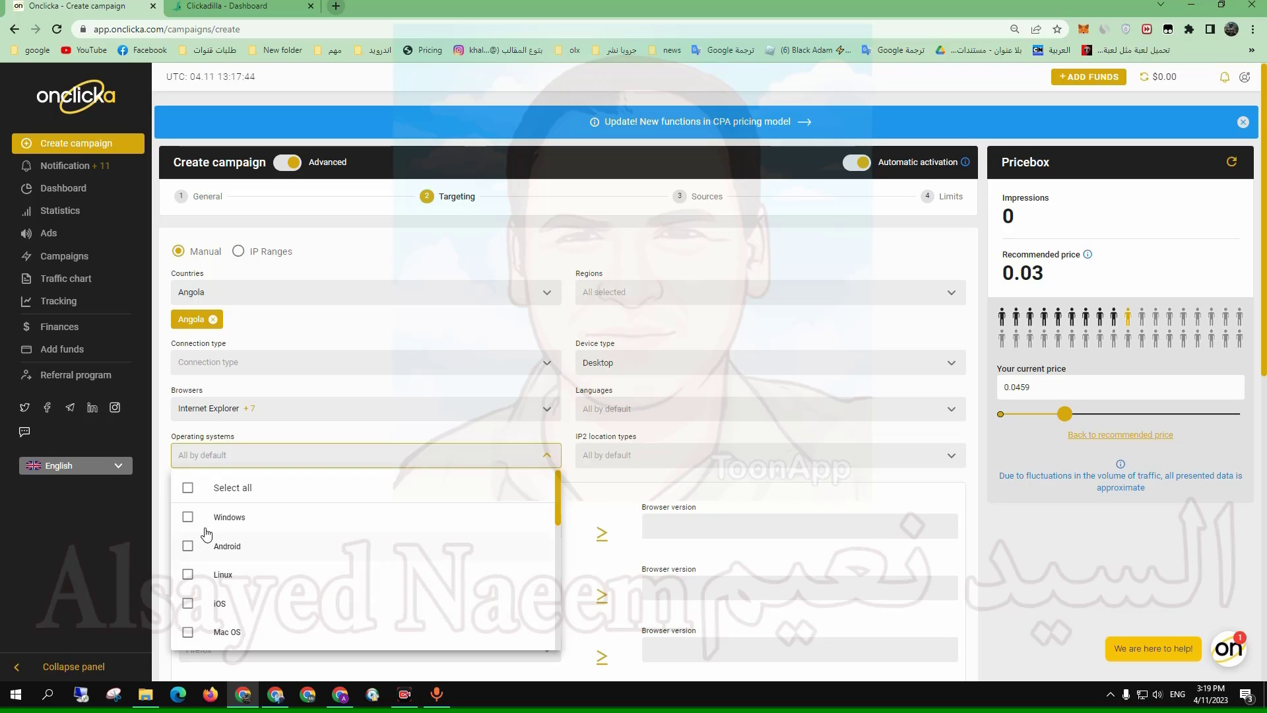
left_click(188, 517)
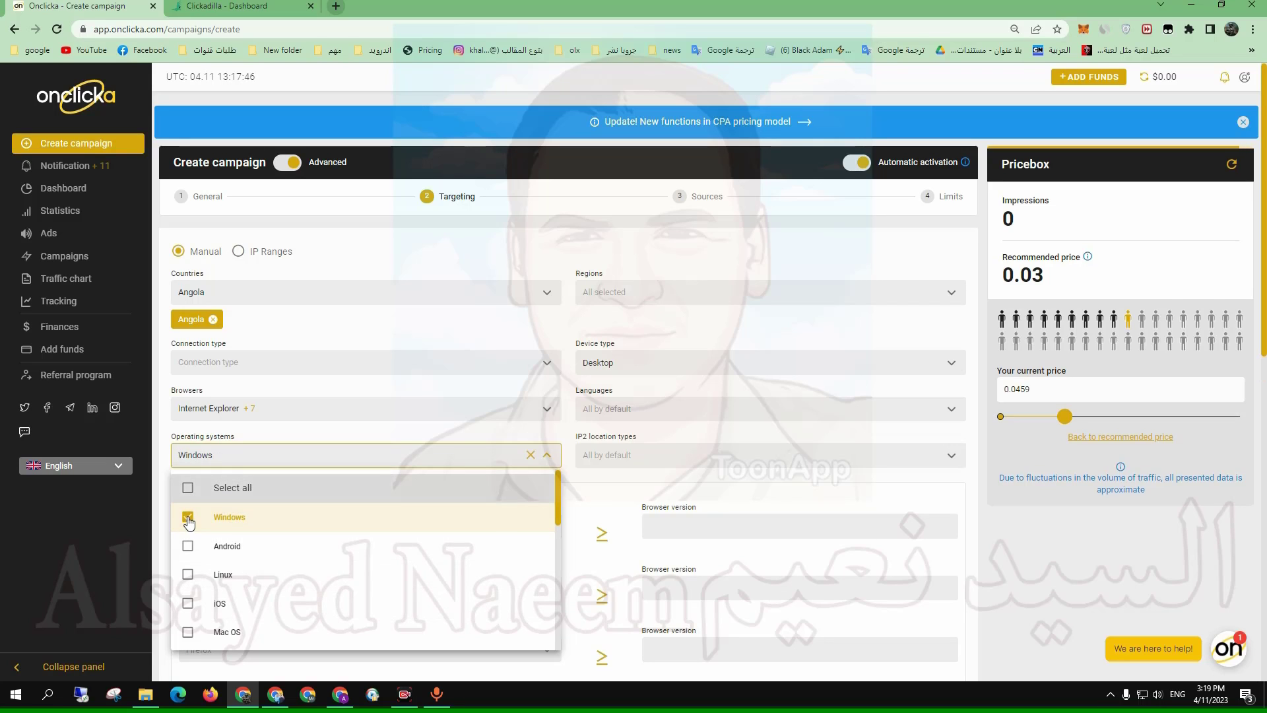
left_click(188, 579)
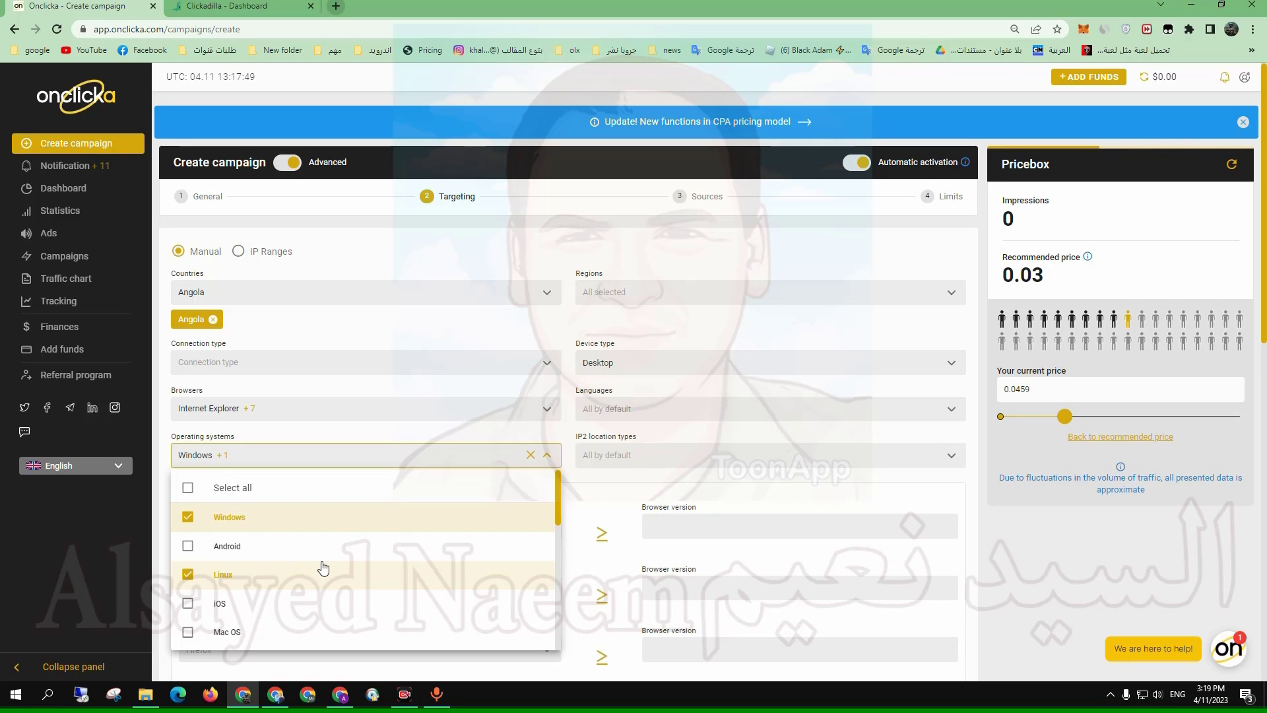
scroll(322, 568, "down", 3)
left_click(581, 548)
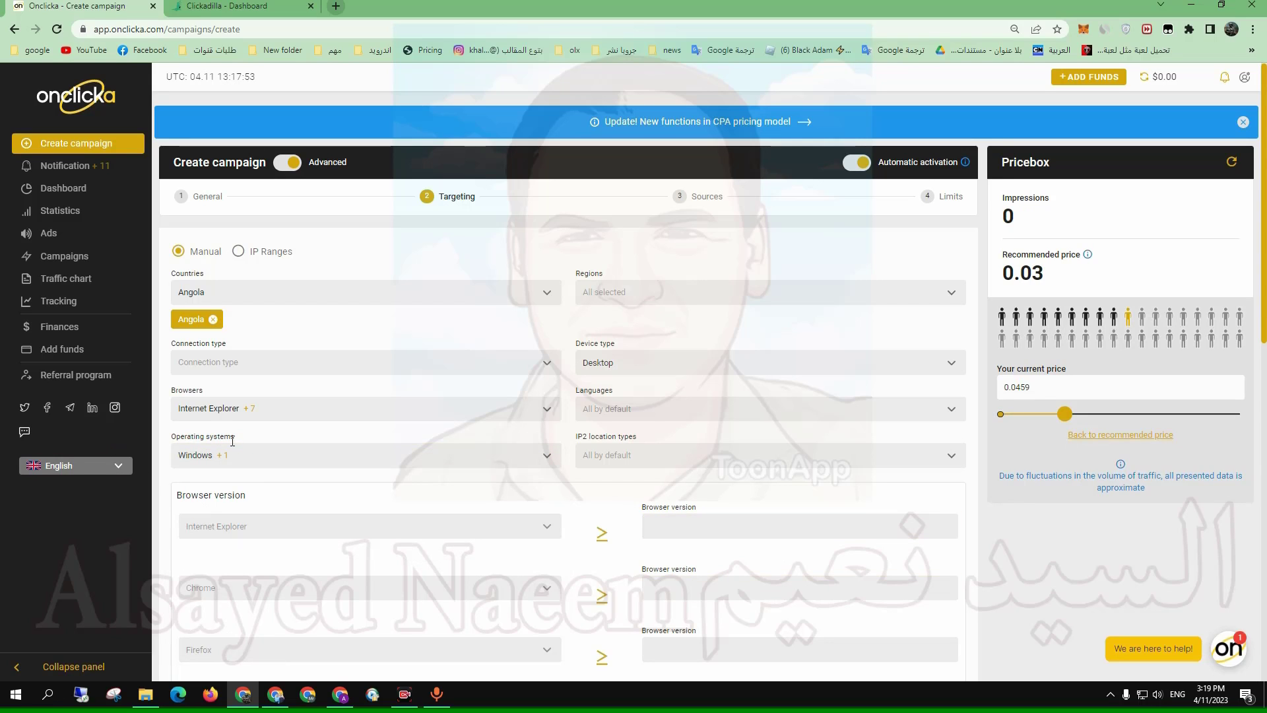
- Proceed from Targeting through Sources to the Limits settings, leaving the sources at RON (All) with no sites added
scroll(354, 502, "down", 2)
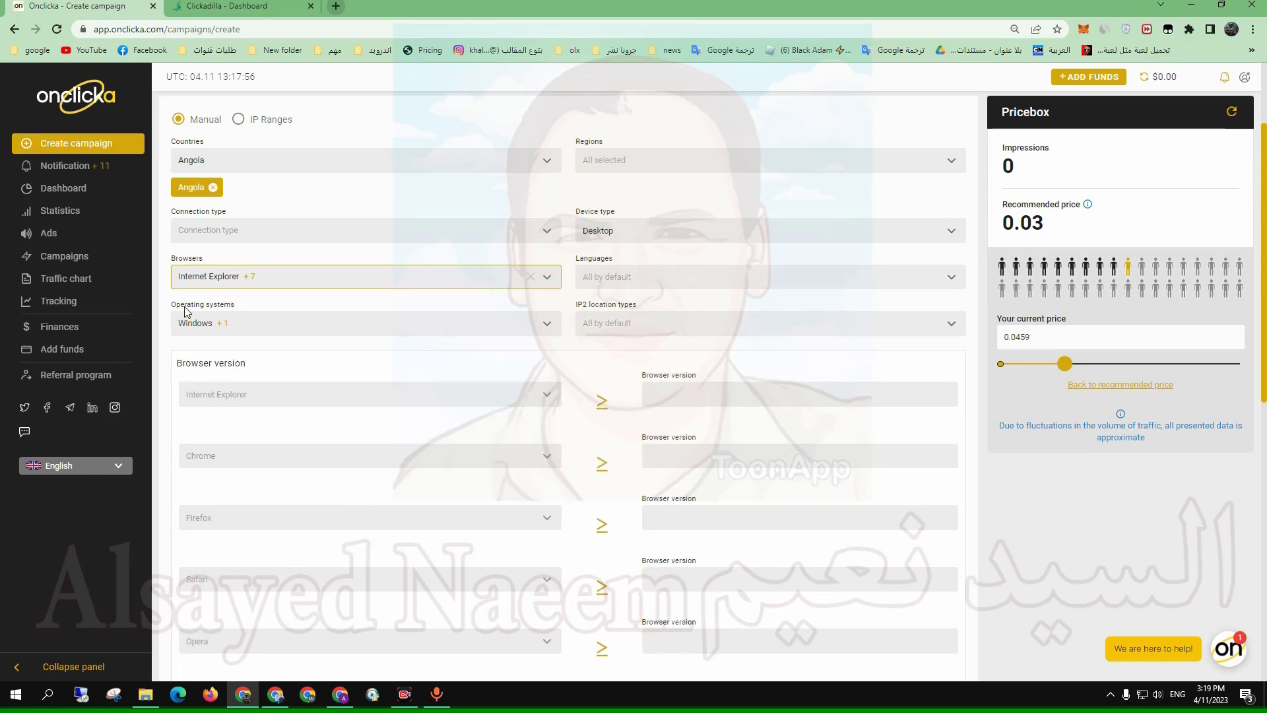
scroll(473, 375, "down", 5)
scroll(475, 376, "down", 3)
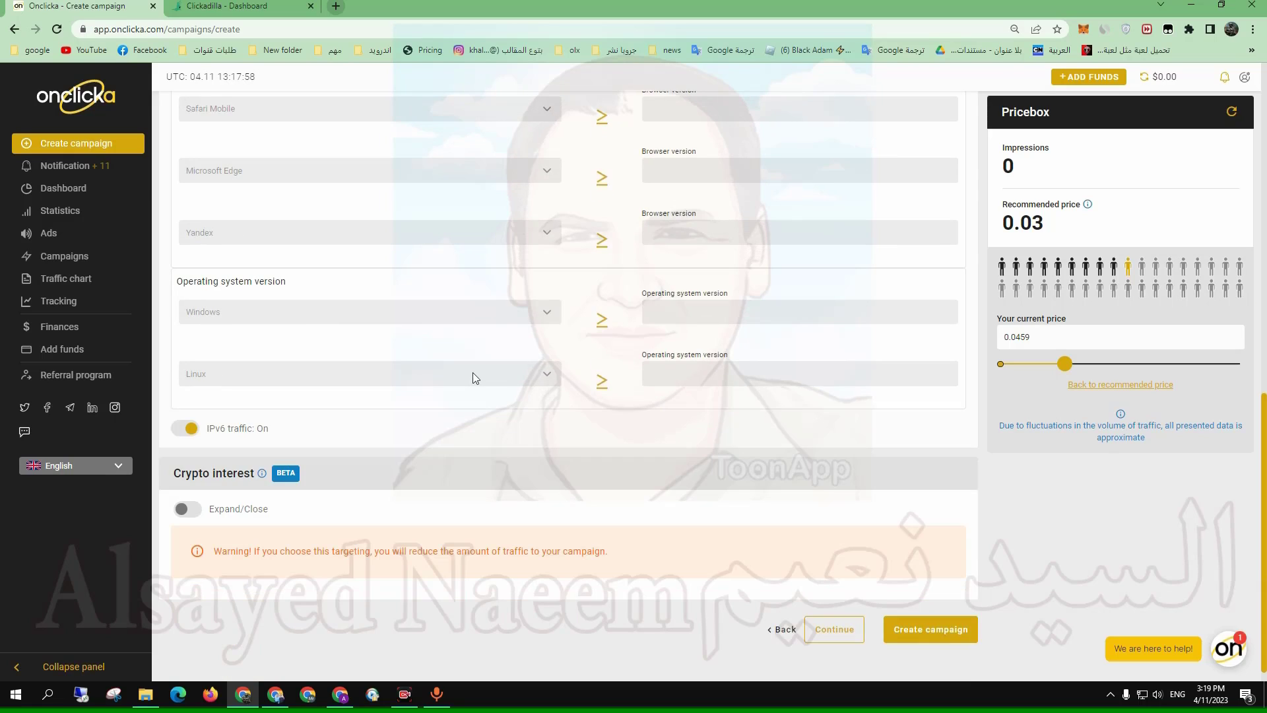
left_click(840, 615)
left_click_drag(176, 250, 228, 254)
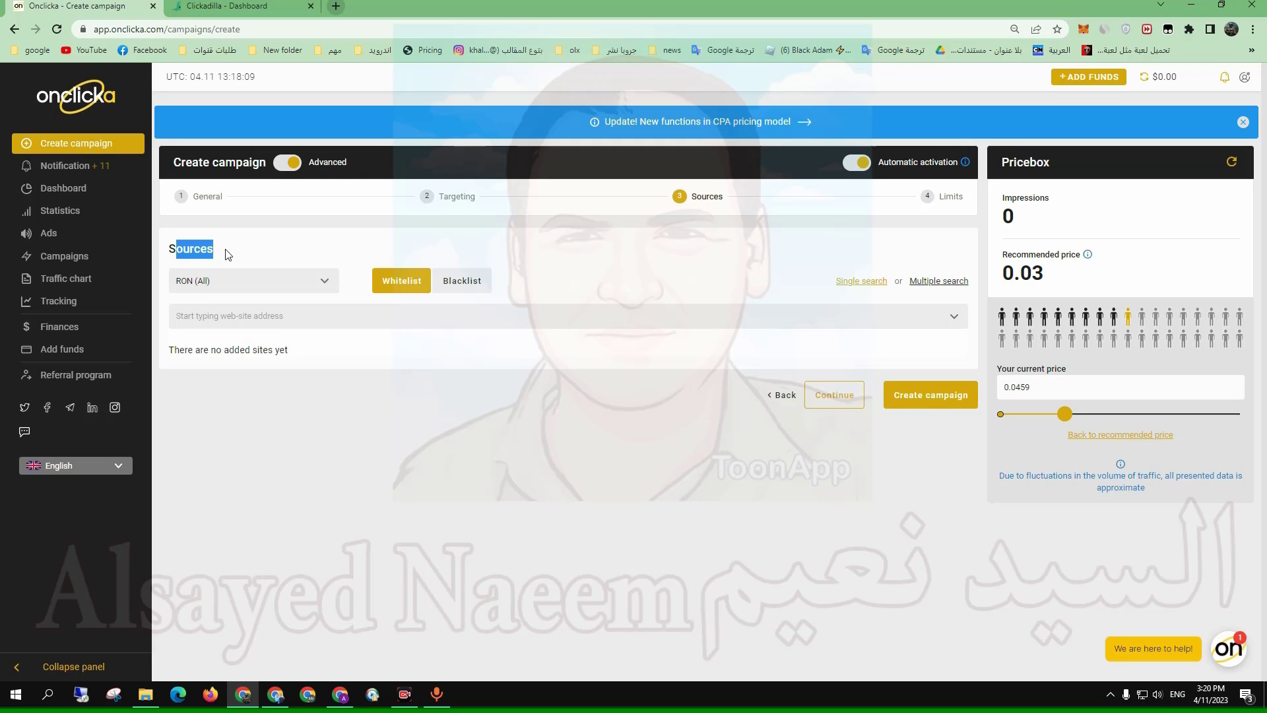
left_click(230, 256)
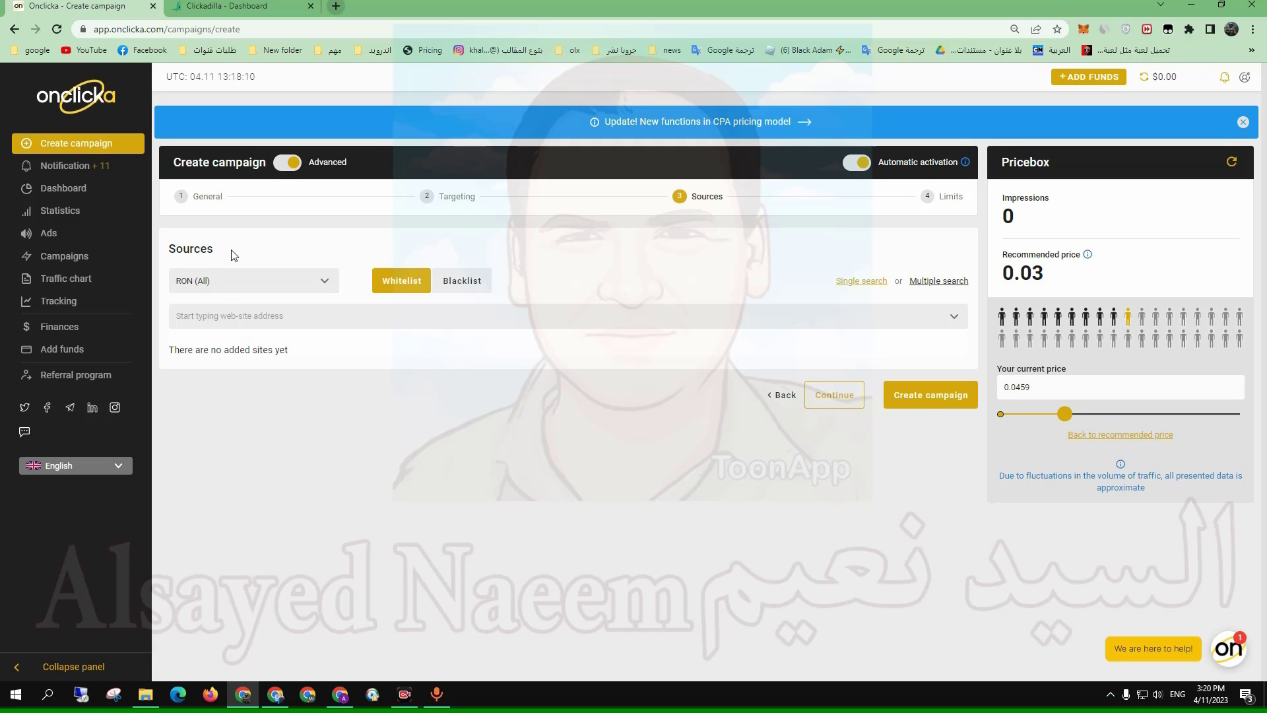
left_click(835, 399)
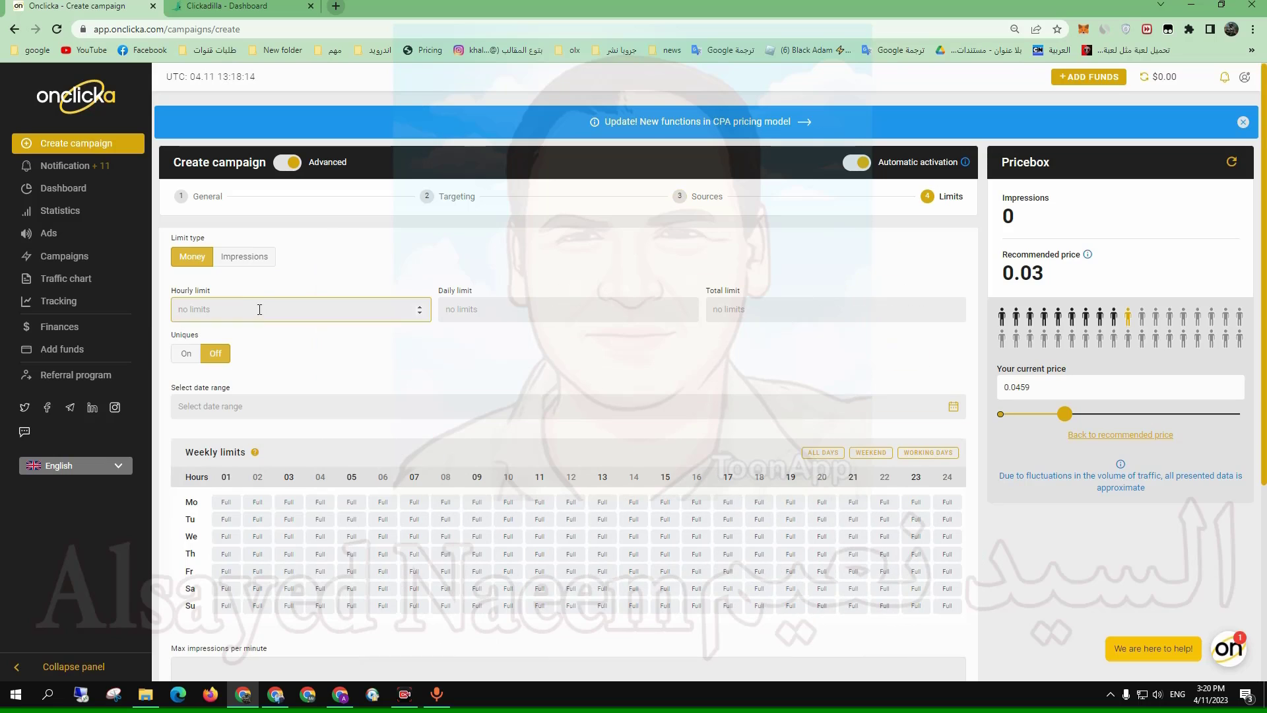
- Set the campaign's total, daily and hourly money limits to 30 each
left_click(221, 243)
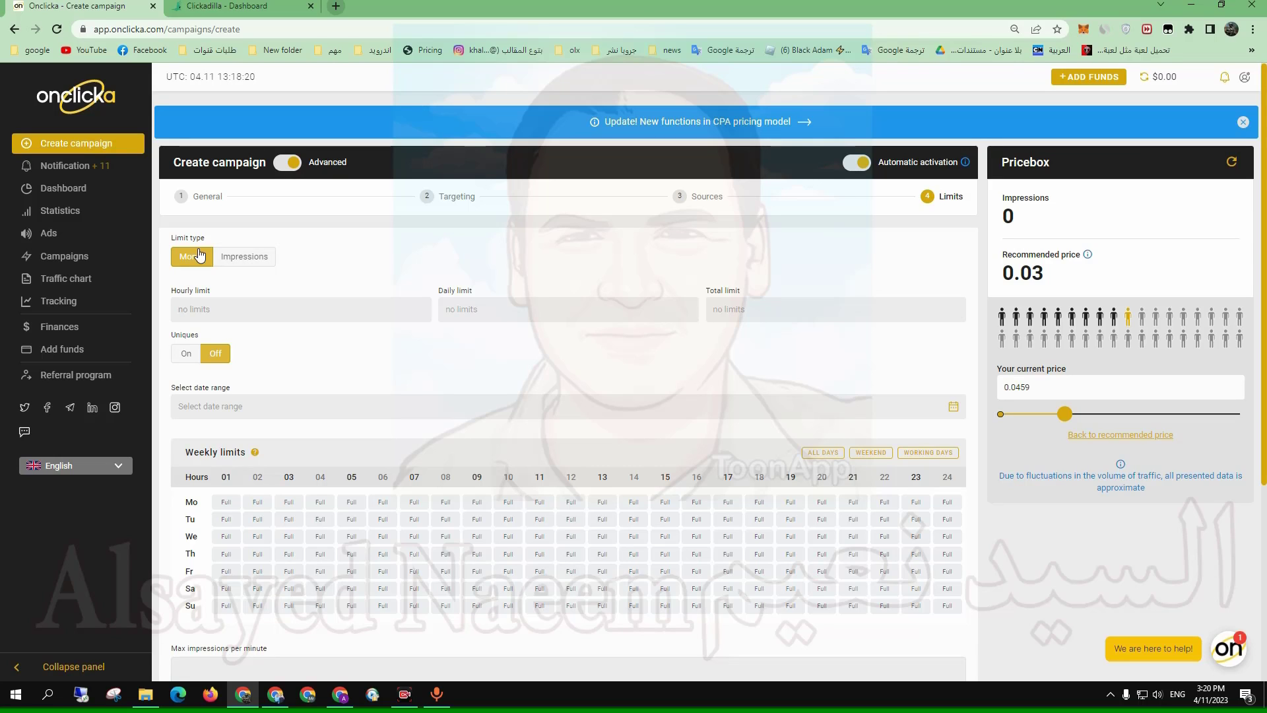
left_click_drag(169, 291, 209, 291)
left_click_drag(437, 291, 483, 291)
left_click(770, 310)
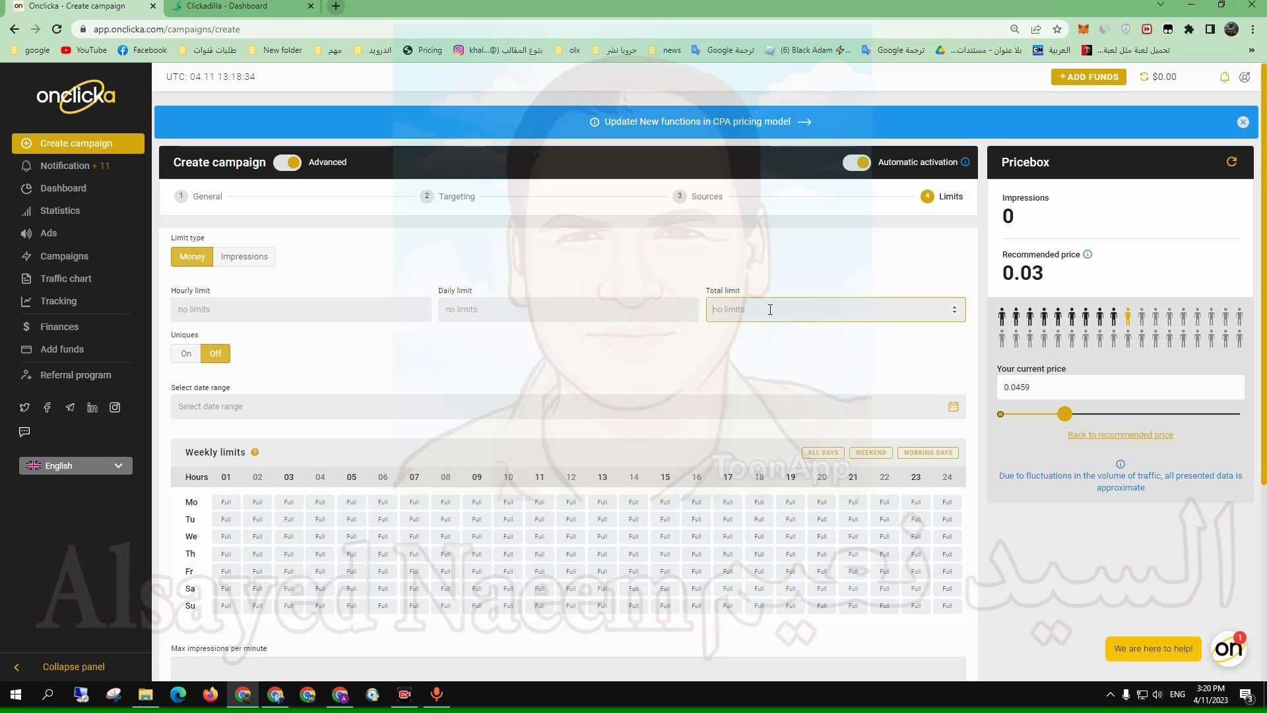
type("30")
key("ctrl+a")
key("ctrl+c")
left_click(490, 310)
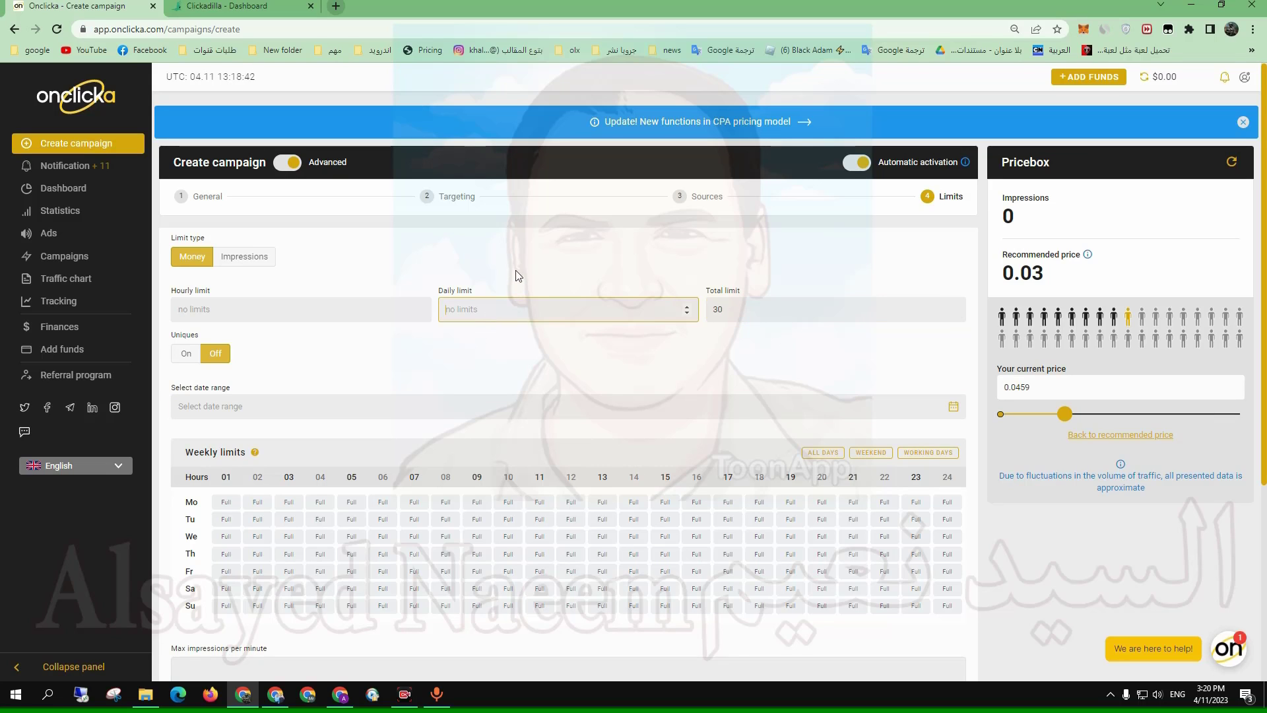
key("ctrl+v")
left_click(248, 302)
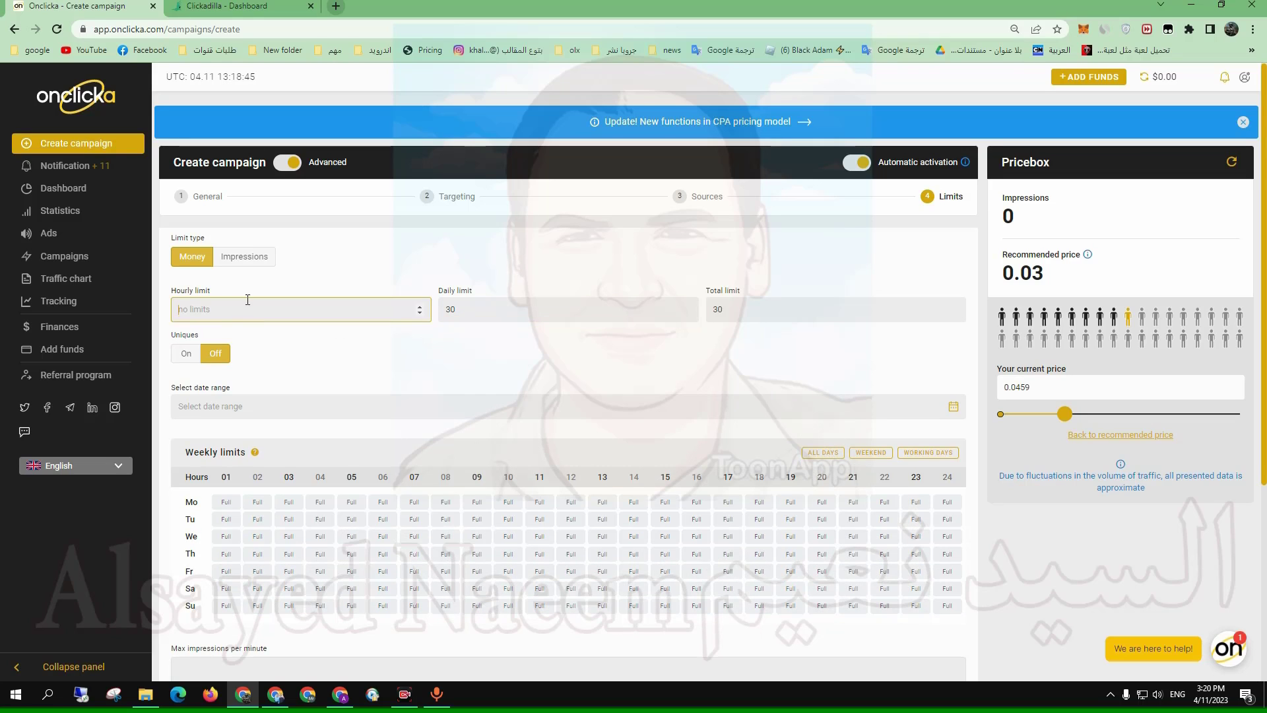
type("30")
- Clear the daily, hourly and total money limits
key("Tab")
key("BackSpace")
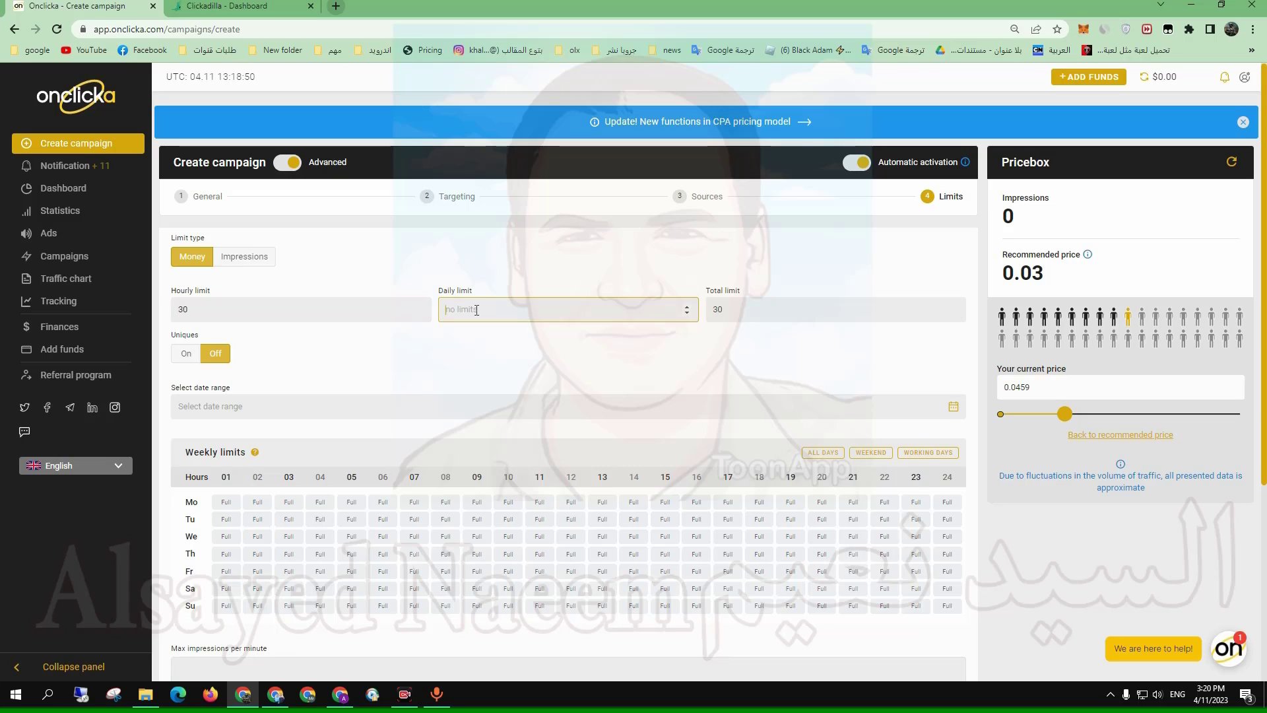
left_click(274, 316)
key("BackSpace")
key("BackSpace")
left_click(792, 310)
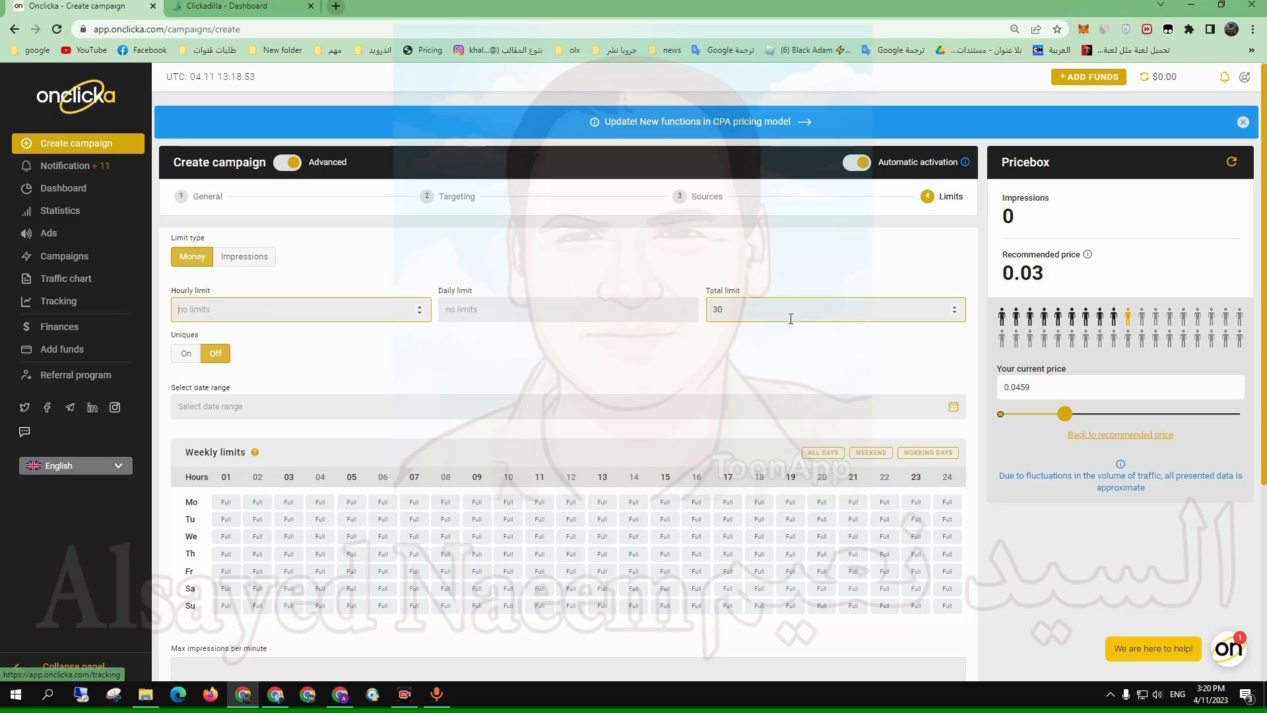
key("BackSpace")
key("BackSpace")
left_click(664, 379)
left_click(721, 316)
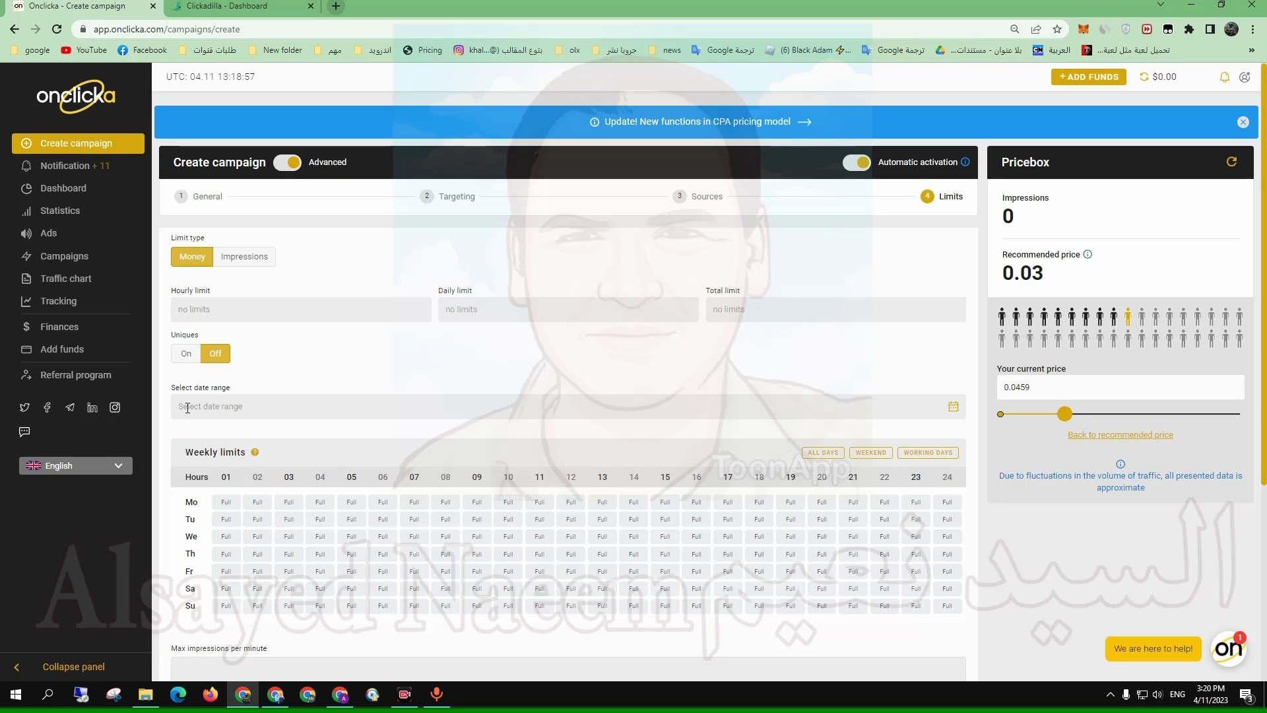
- Switch the limit type to Impressions and set the hourly limit to 1000
left_click(264, 263)
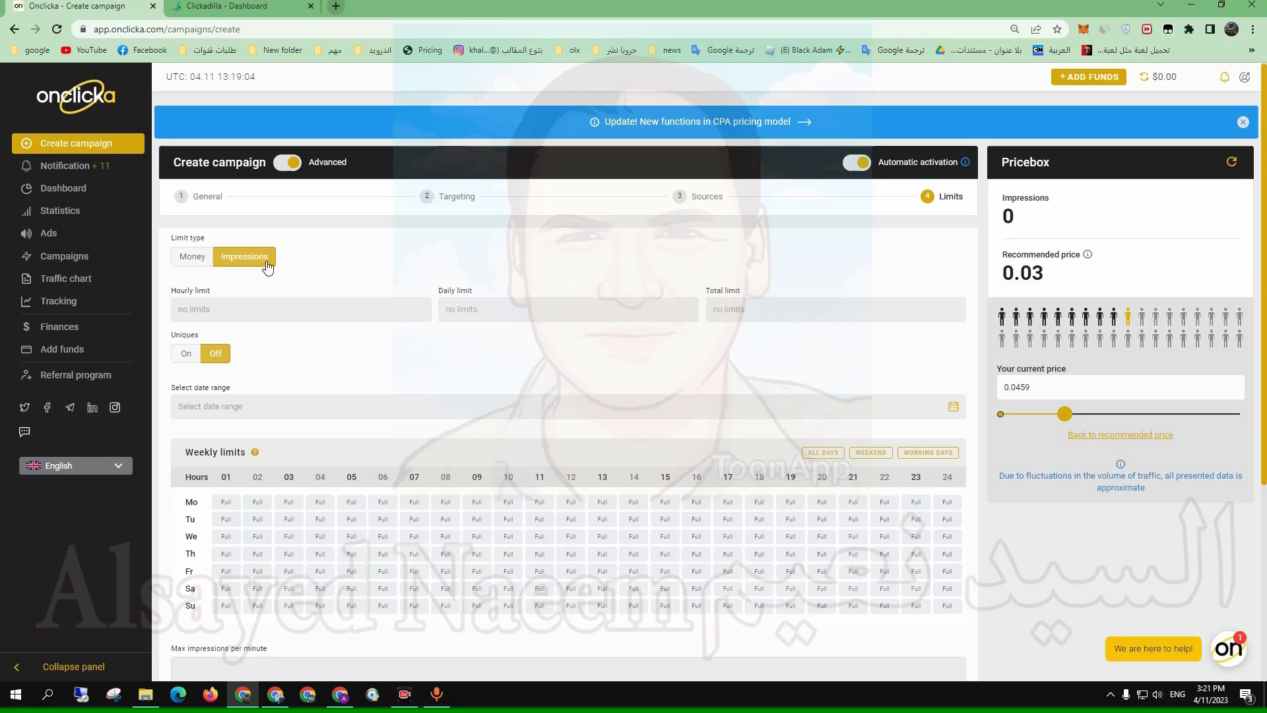
left_click(301, 308)
type("1000")
left_click(551, 317)
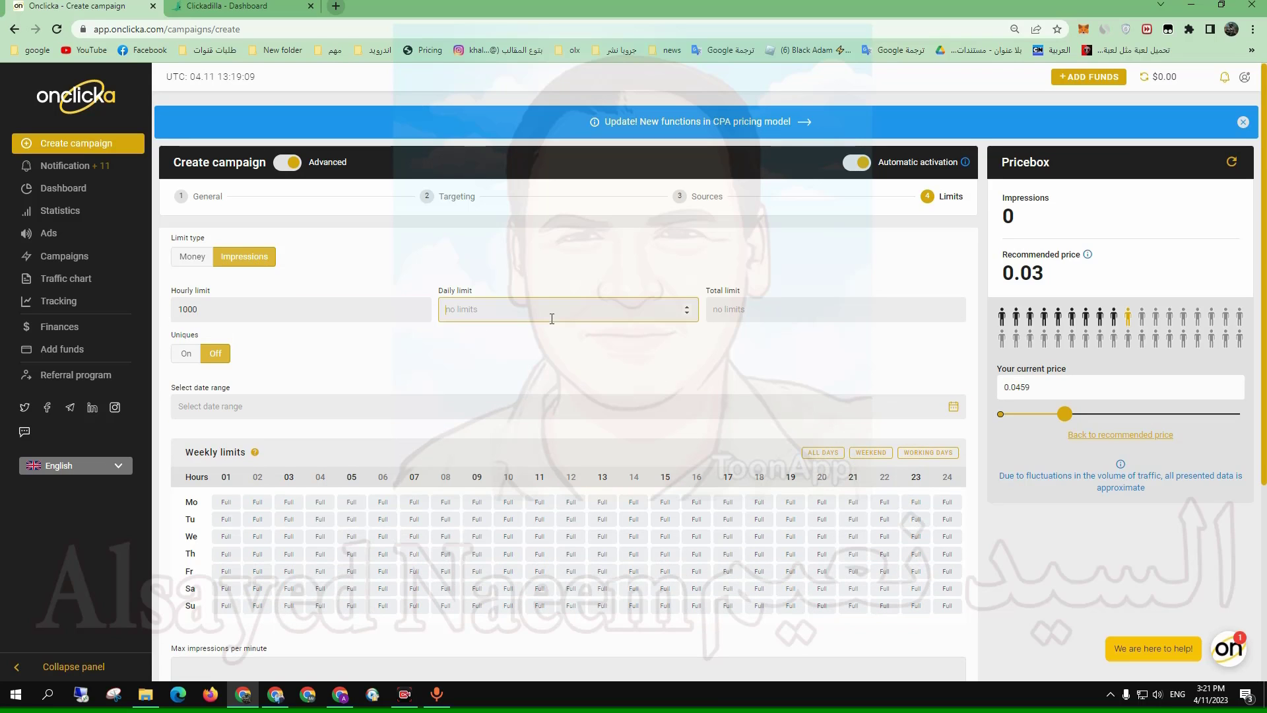
left_click(764, 306)
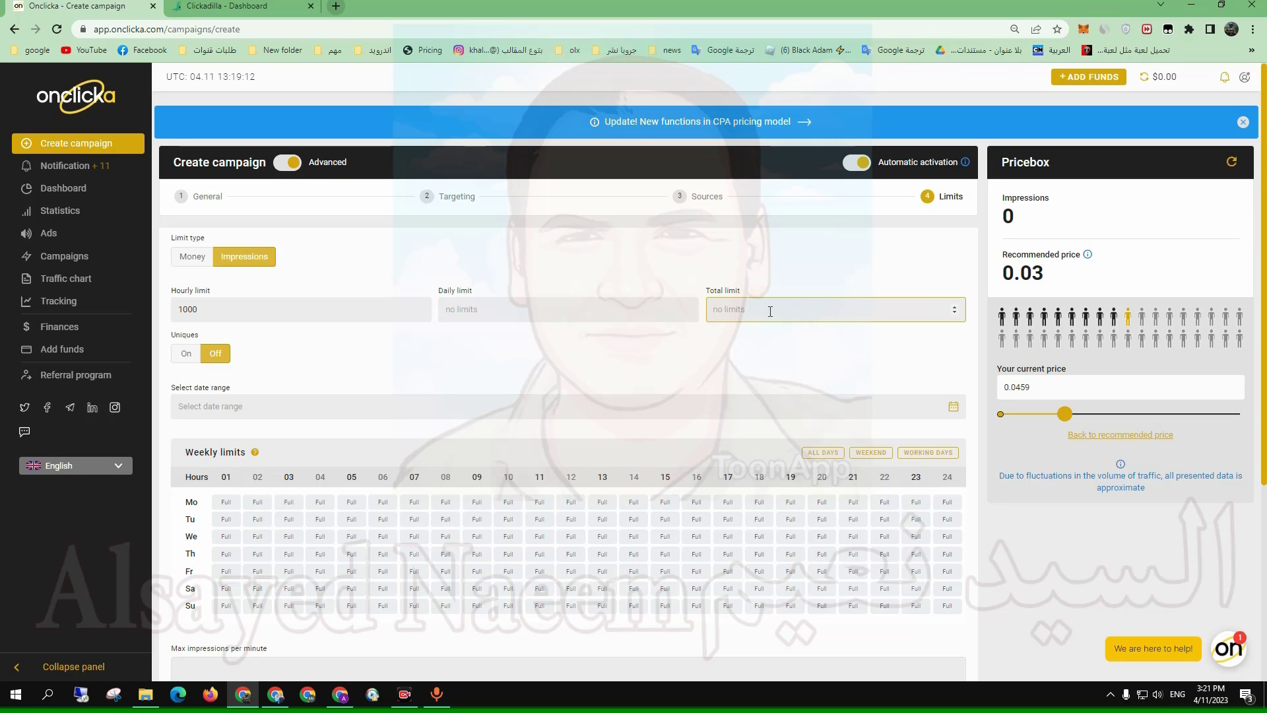
- Clear the hourly impressions limit and return the limit type to Money
left_click(354, 310)
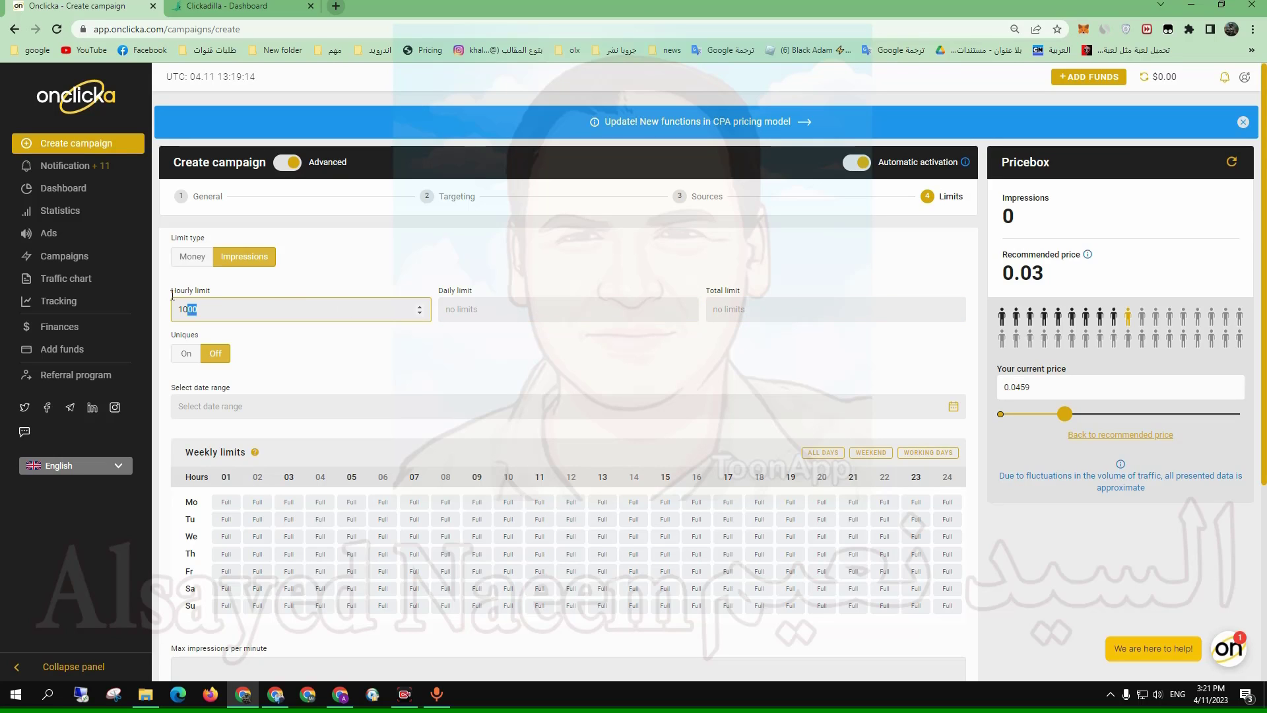
key("ctrl+a")
key("BackSpace")
left_click(189, 256)
left_click(249, 258)
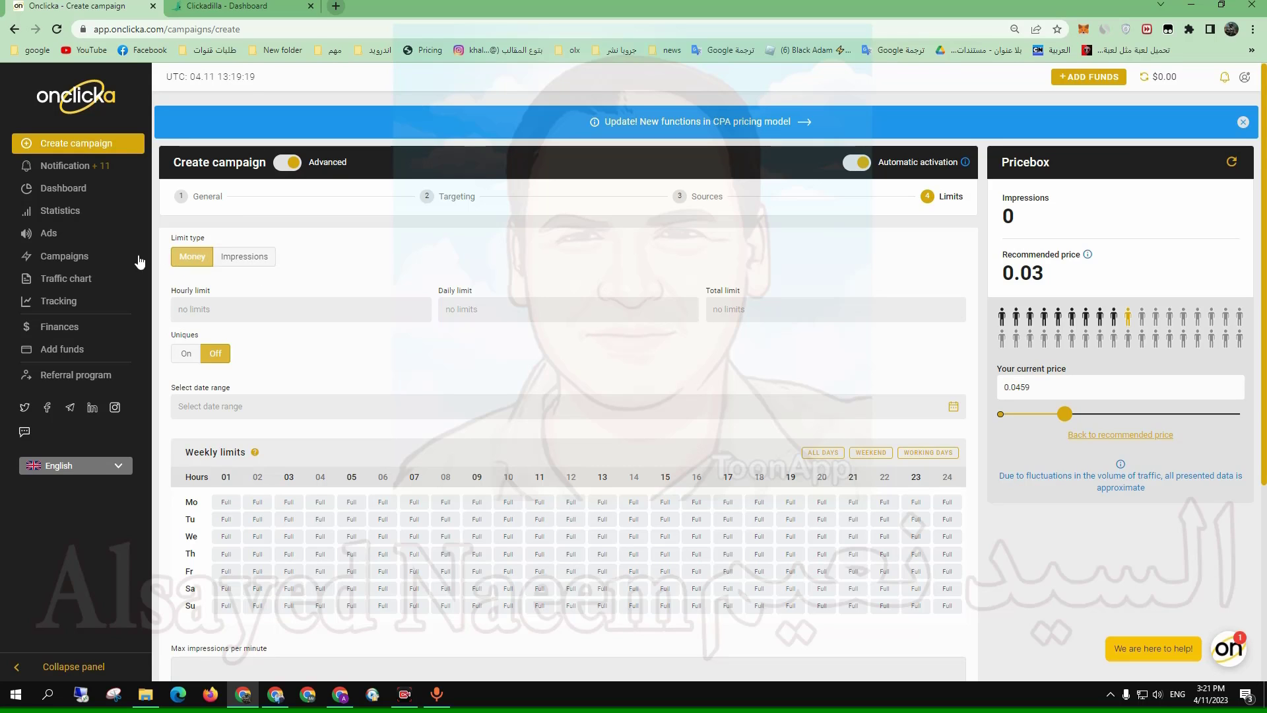
left_click(191, 257)
- Turn on Uniques so one visitor sees each creative 1 time per 1440 minutes
left_click(190, 357)
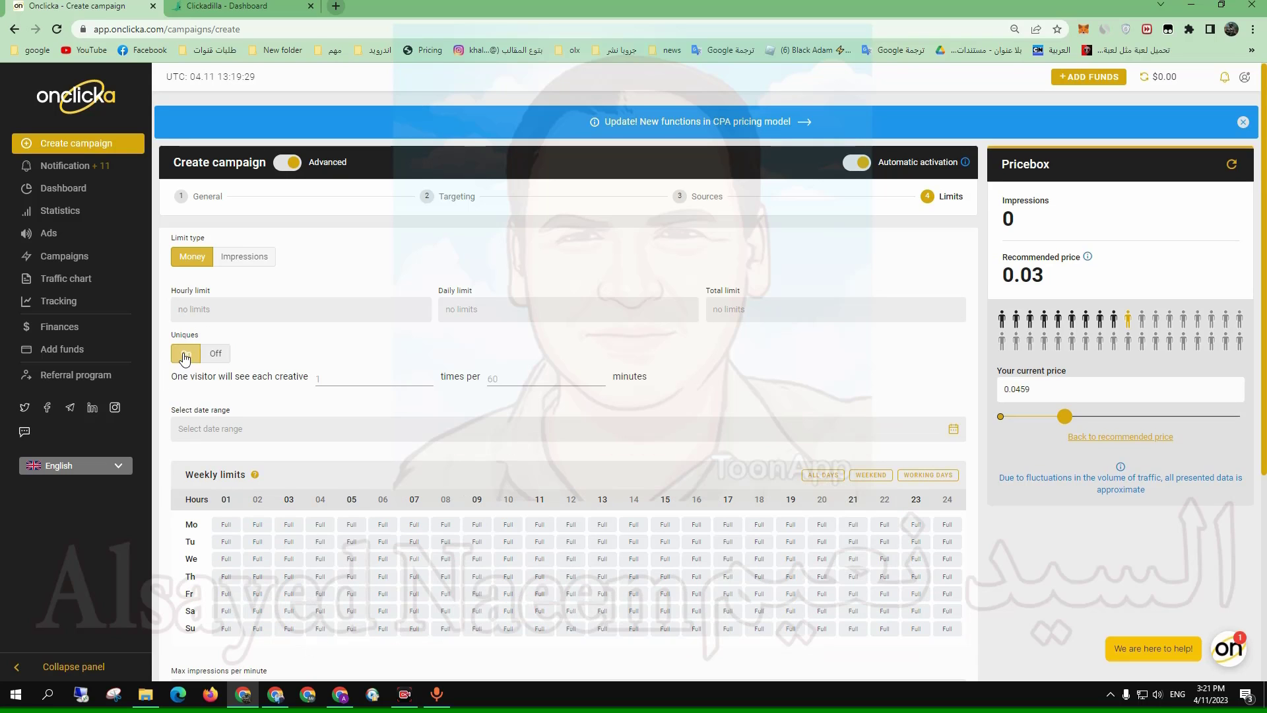
left_click(367, 375)
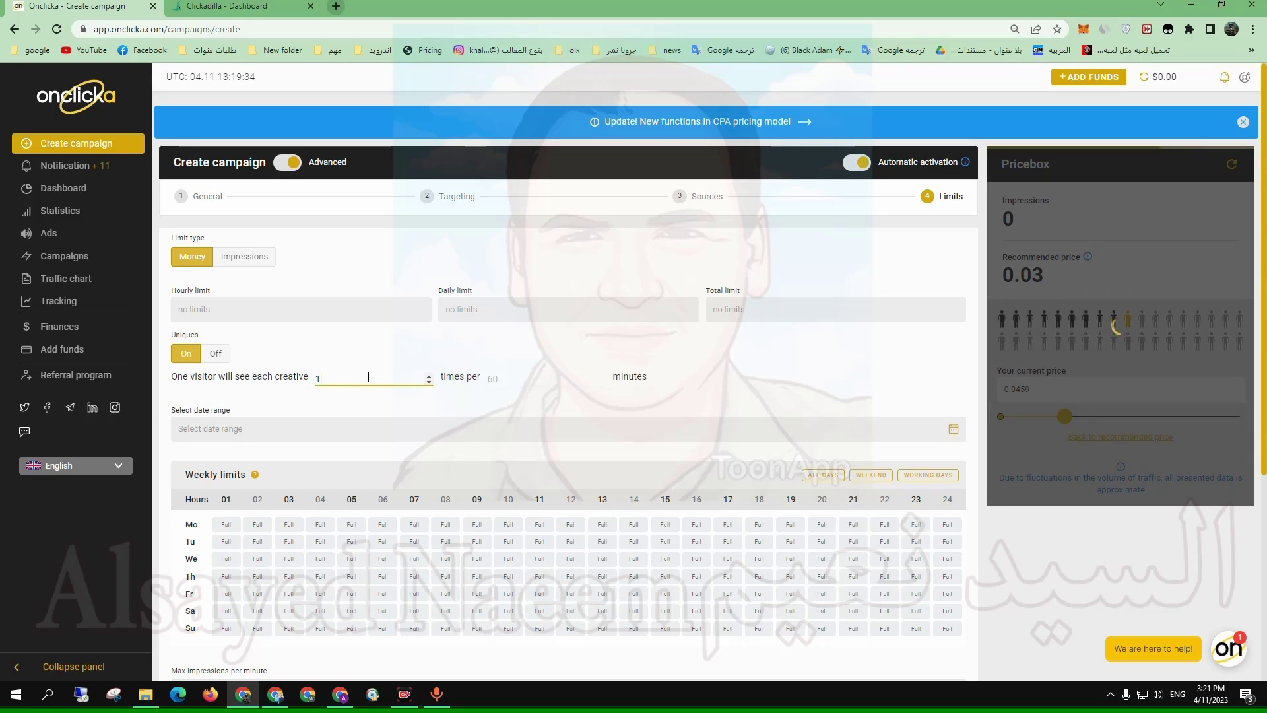
left_click(582, 380)
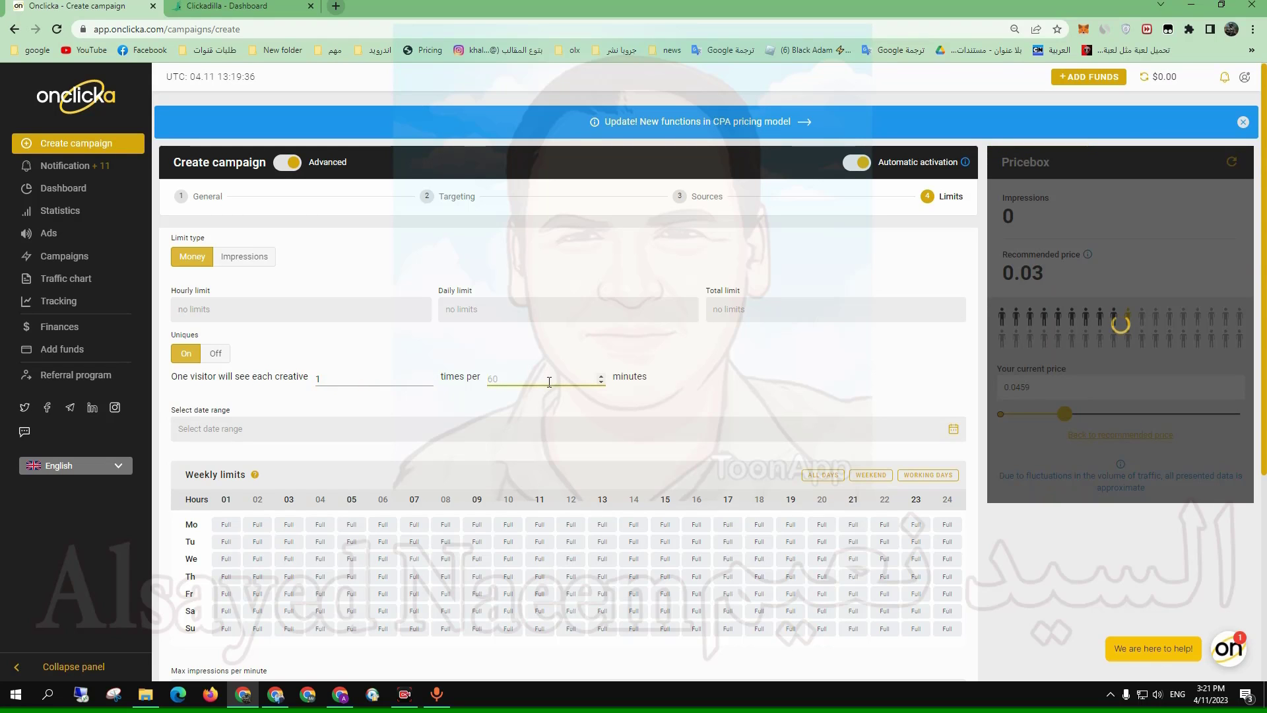
left_click_drag(652, 376, 493, 374)
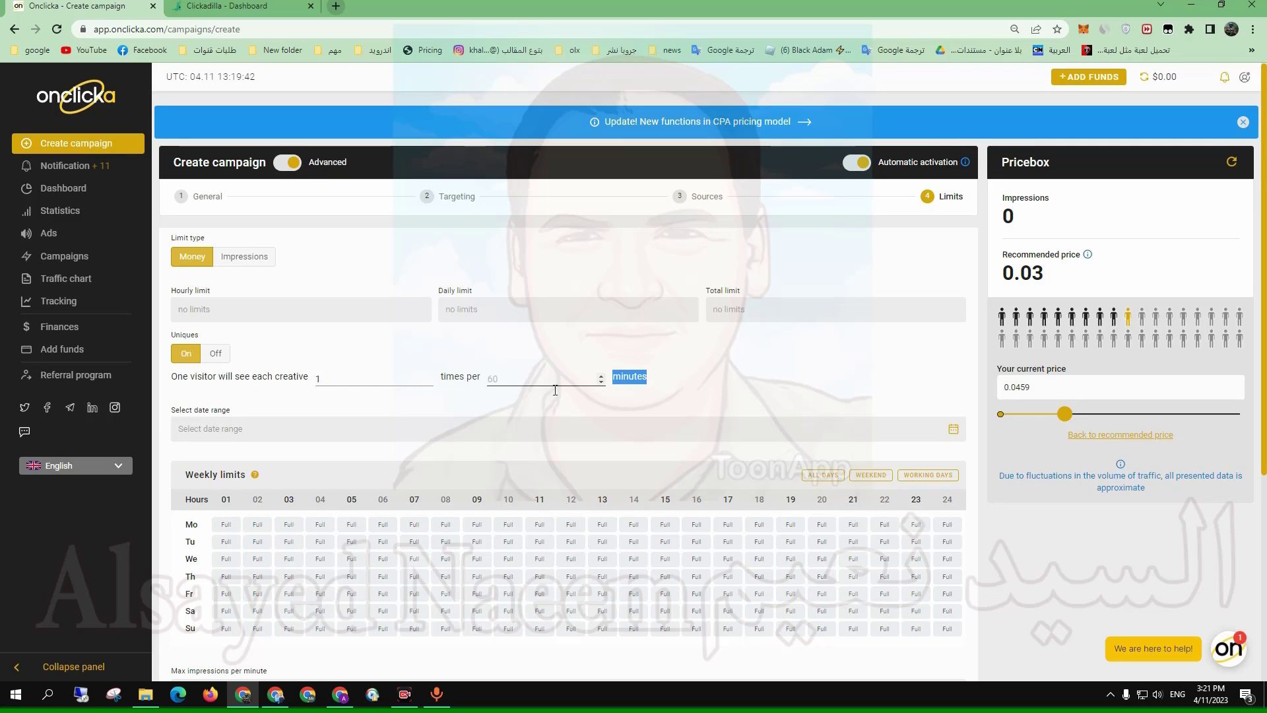
left_click(490, 376)
type("1440")
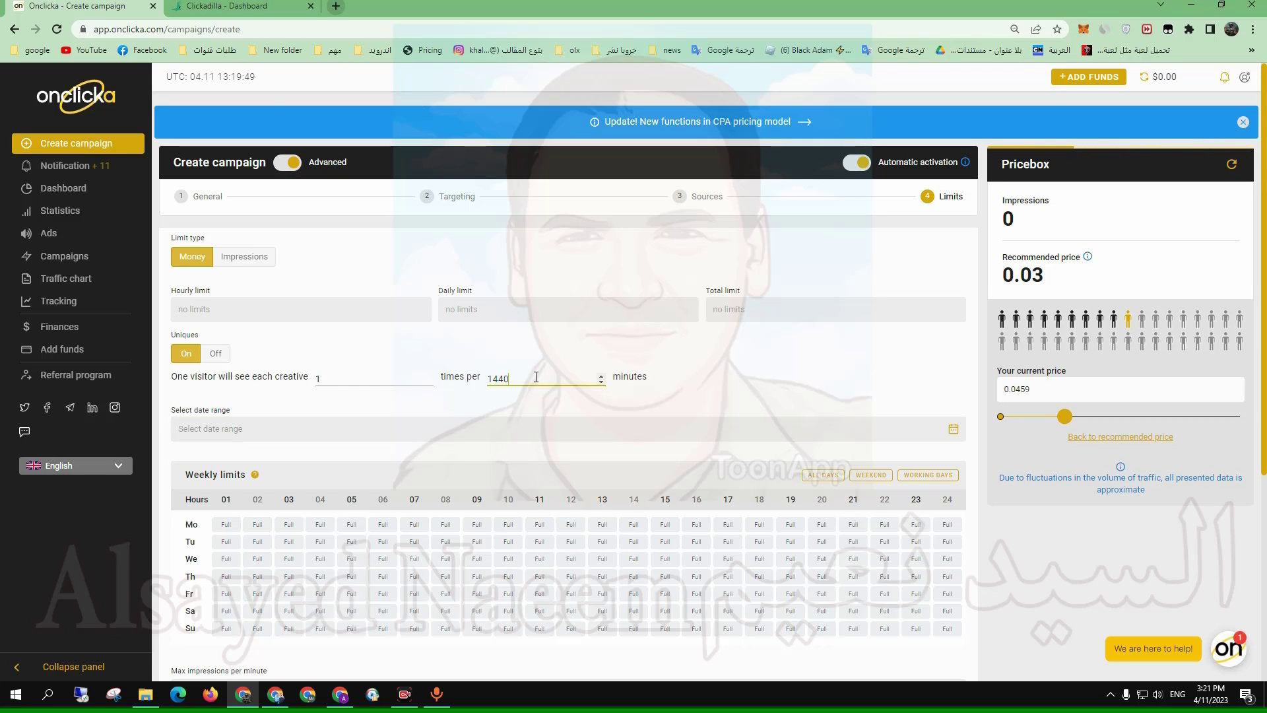
left_click(422, 431)
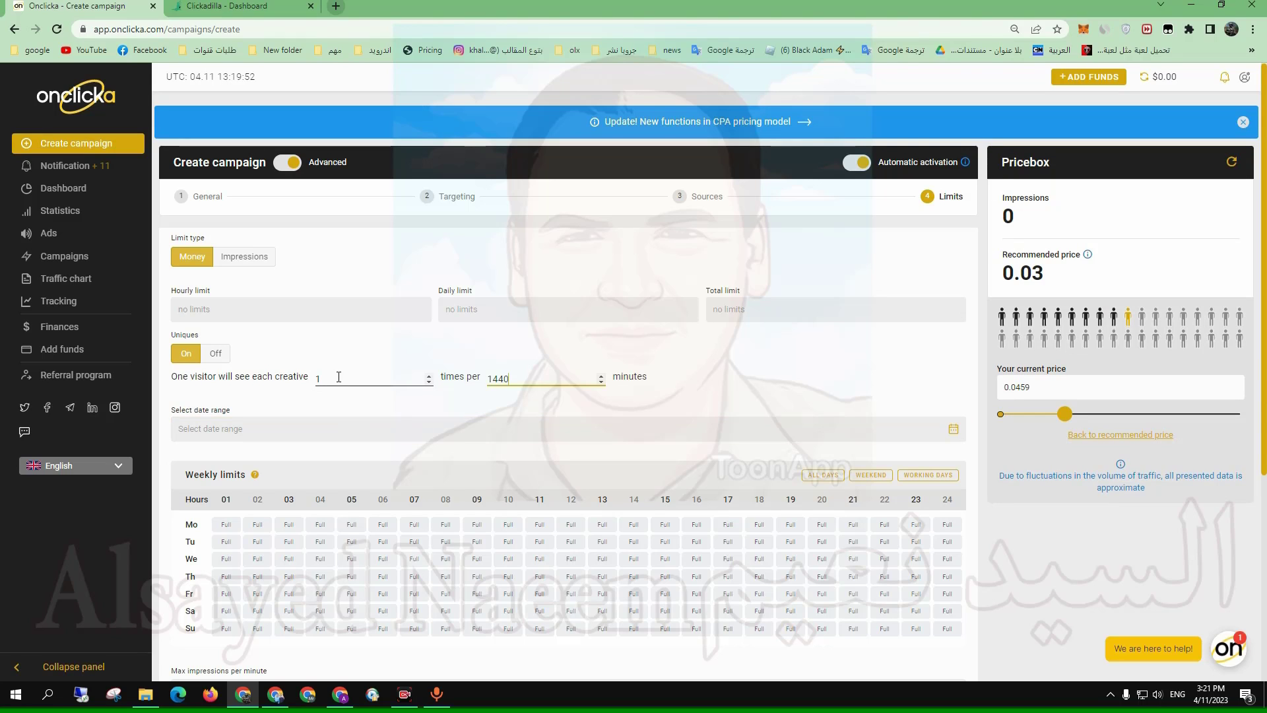
left_click(495, 378)
left_click(512, 421)
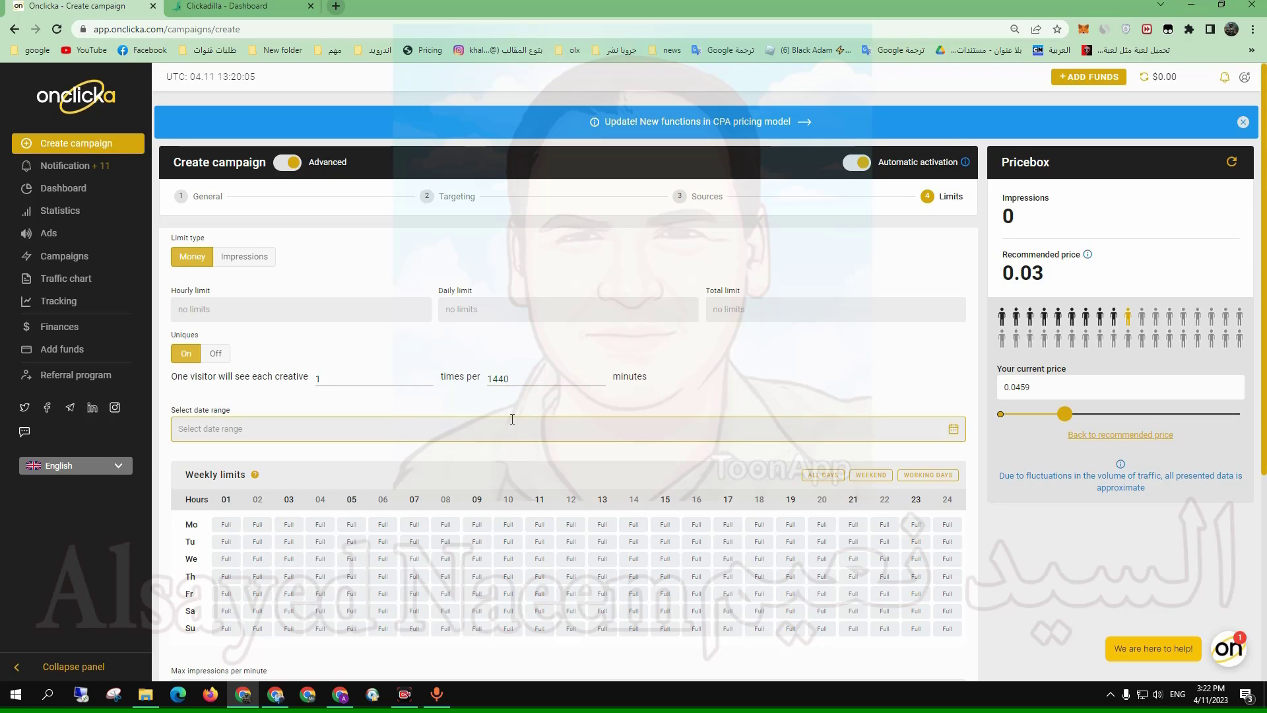
- Re-enter 1 as the number of times one visitor sees each creative
left_click(243, 399)
double_click(318, 379)
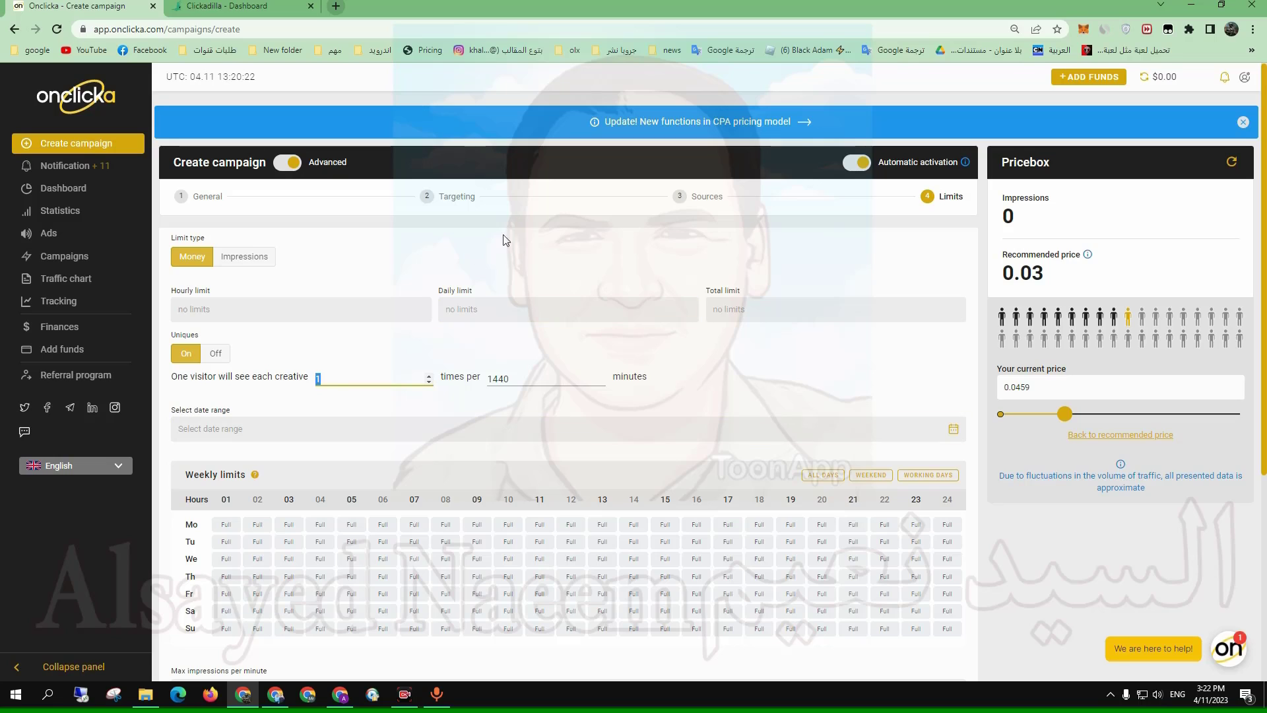
left_click(352, 377)
type("1")
left_click(317, 376)
key("BackSpace")
left_click(325, 374)
left_click(517, 380)
- Keep the maximum impressions per minute at Unlimited and create the campaign
scroll(453, 413, "down", 4)
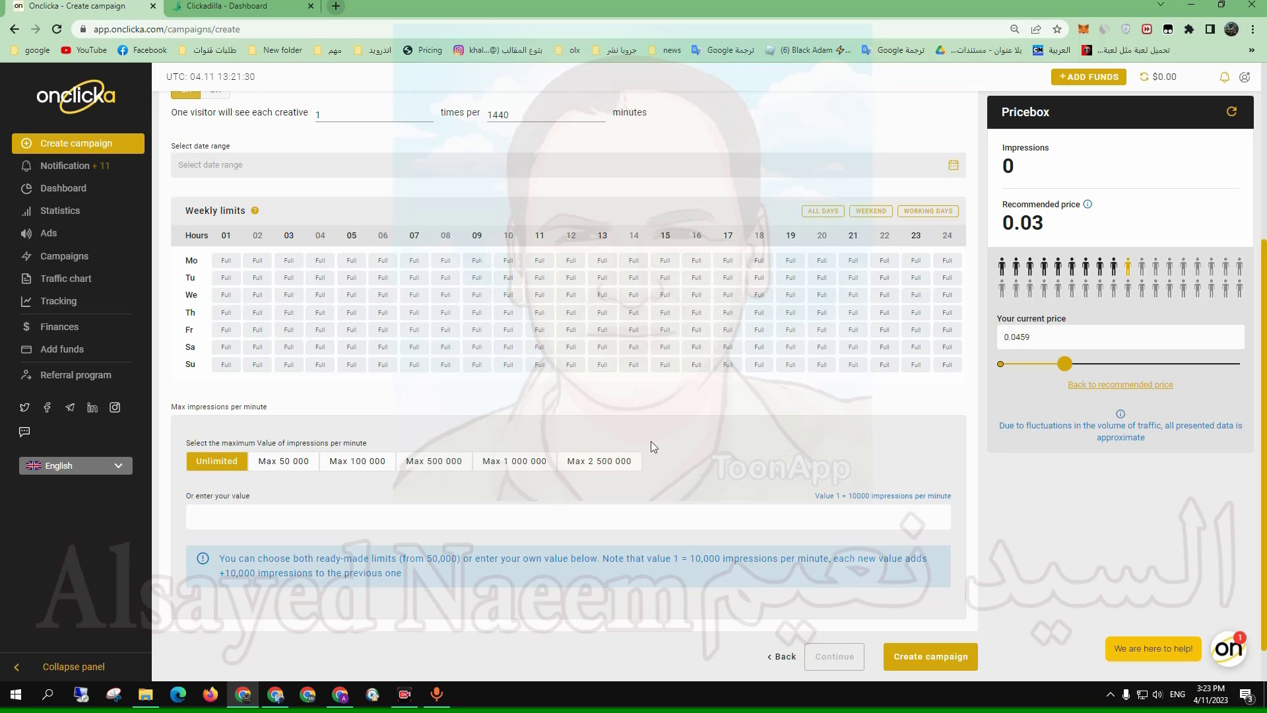
left_click(360, 510)
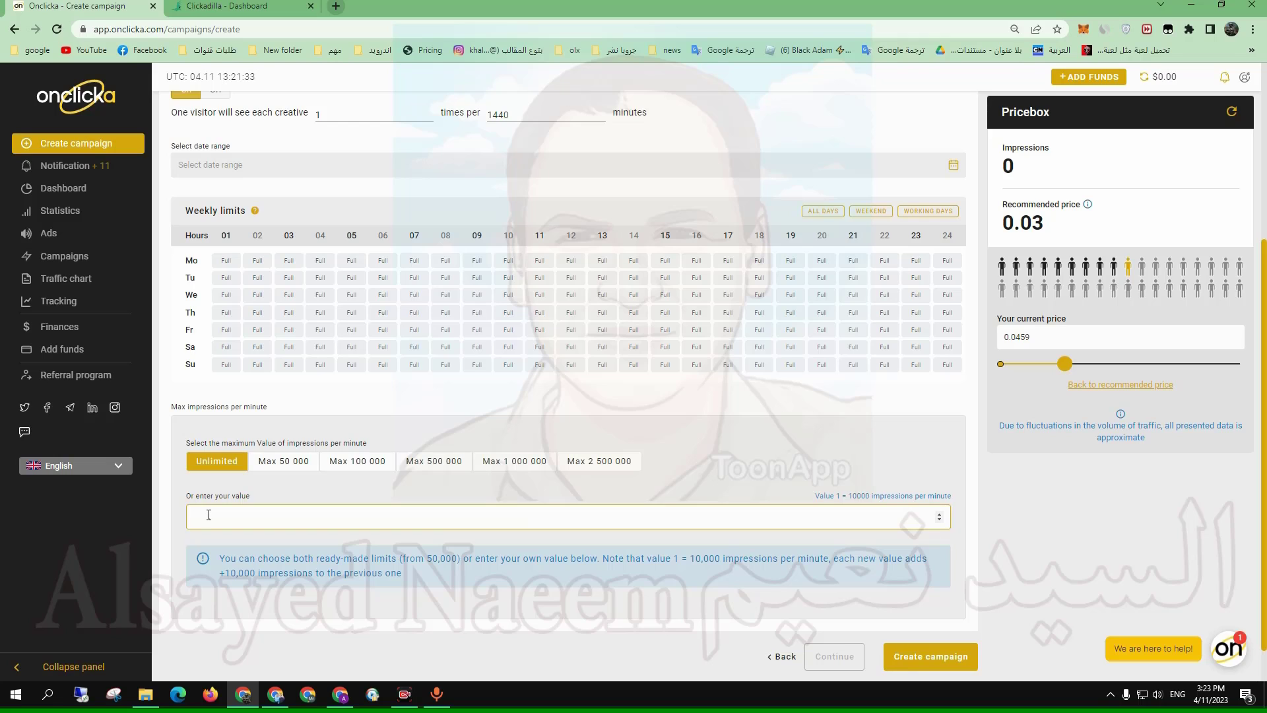
left_click(234, 463)
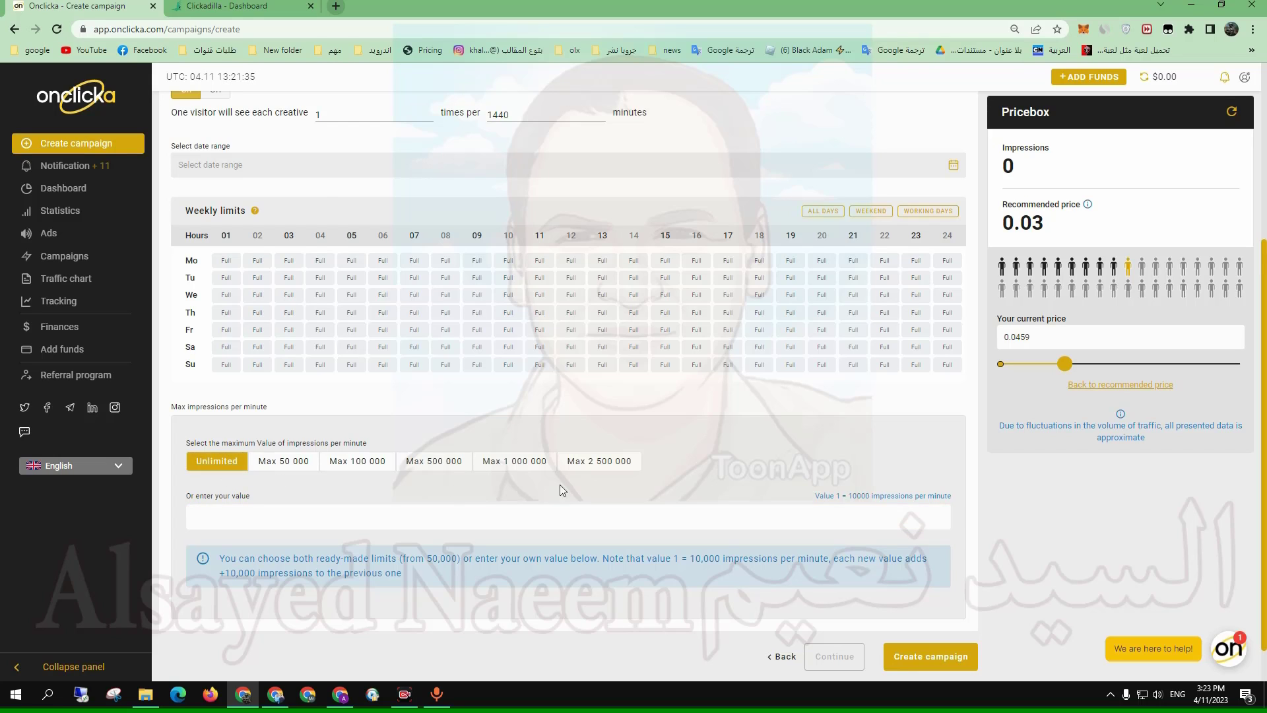
scroll(927, 528, "down", 1)
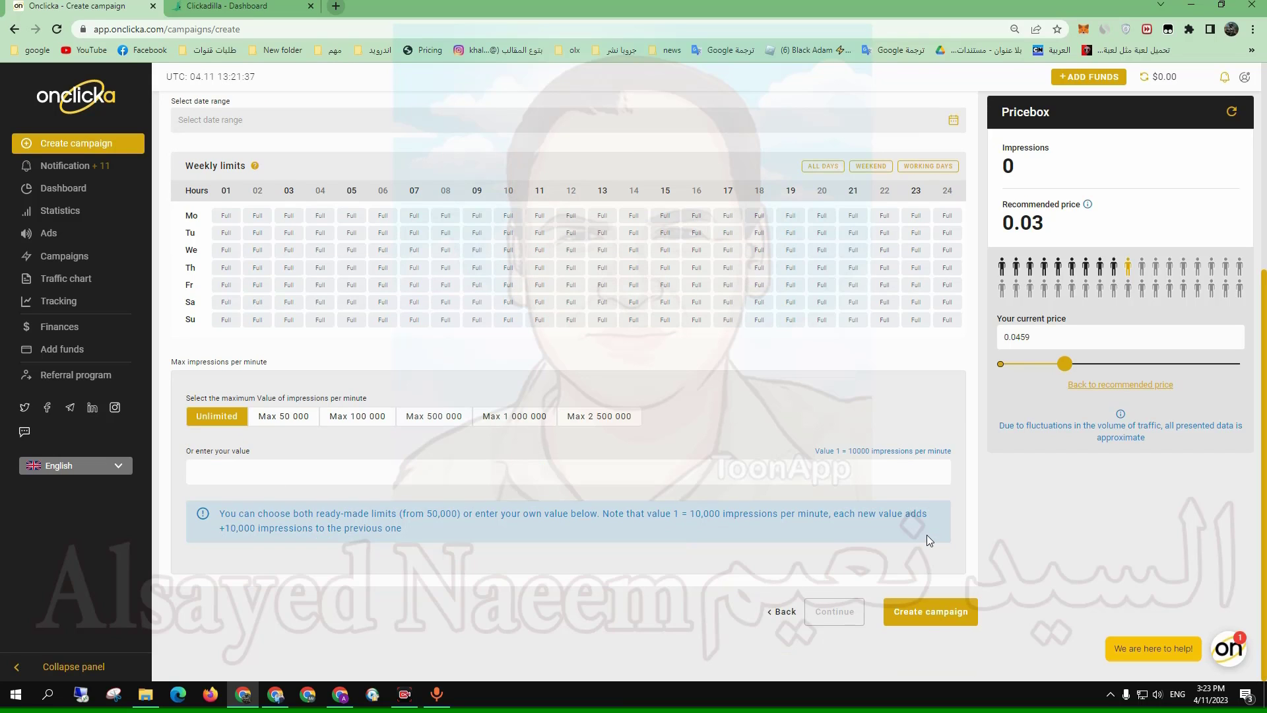
left_click(949, 612)
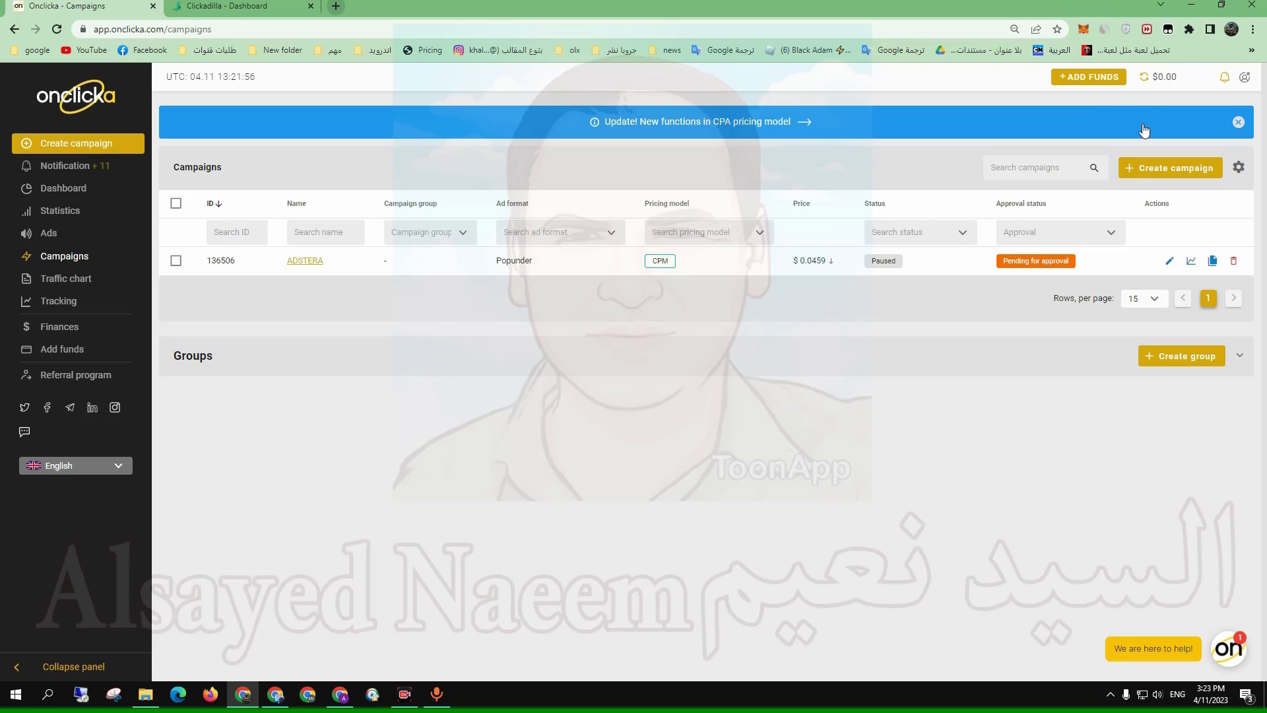
- Open the account's personal settings
left_click(1245, 77)
left_click(1214, 100)
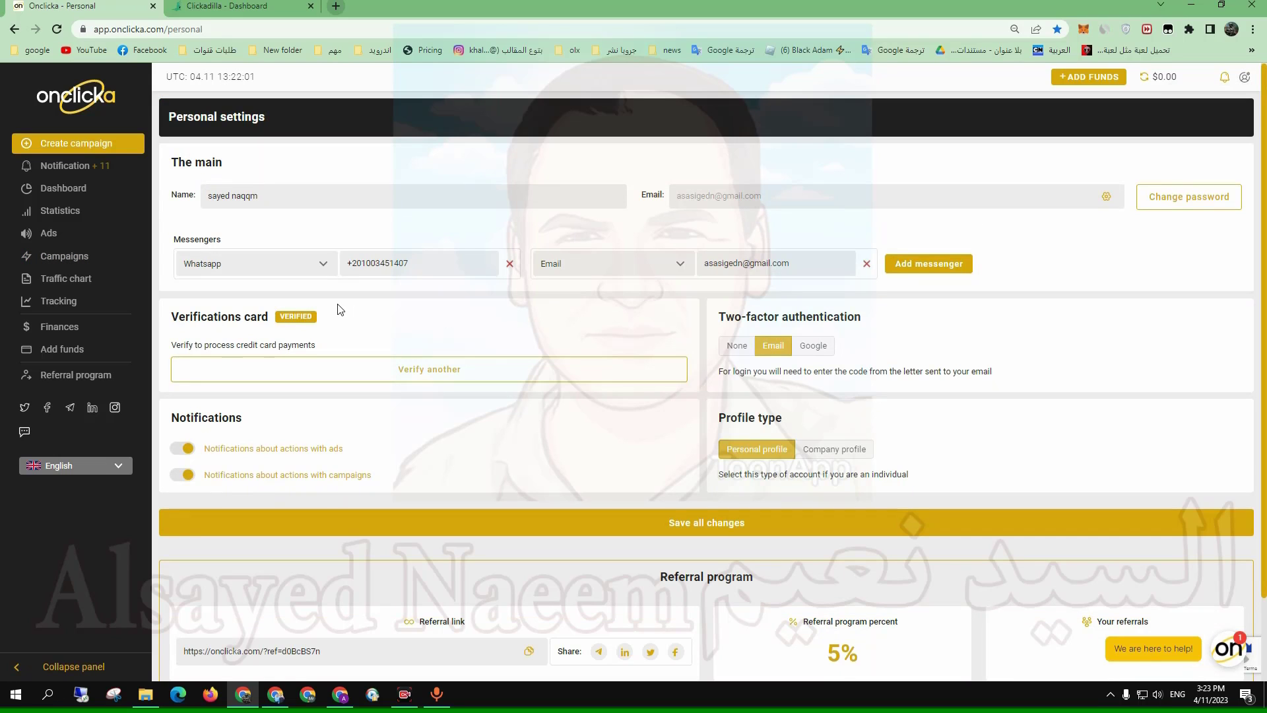
- Review the card verification note in the personal settings, the ads list and the Onclicka dashboard
left_click_drag(170, 344, 336, 320)
left_click(44, 236)
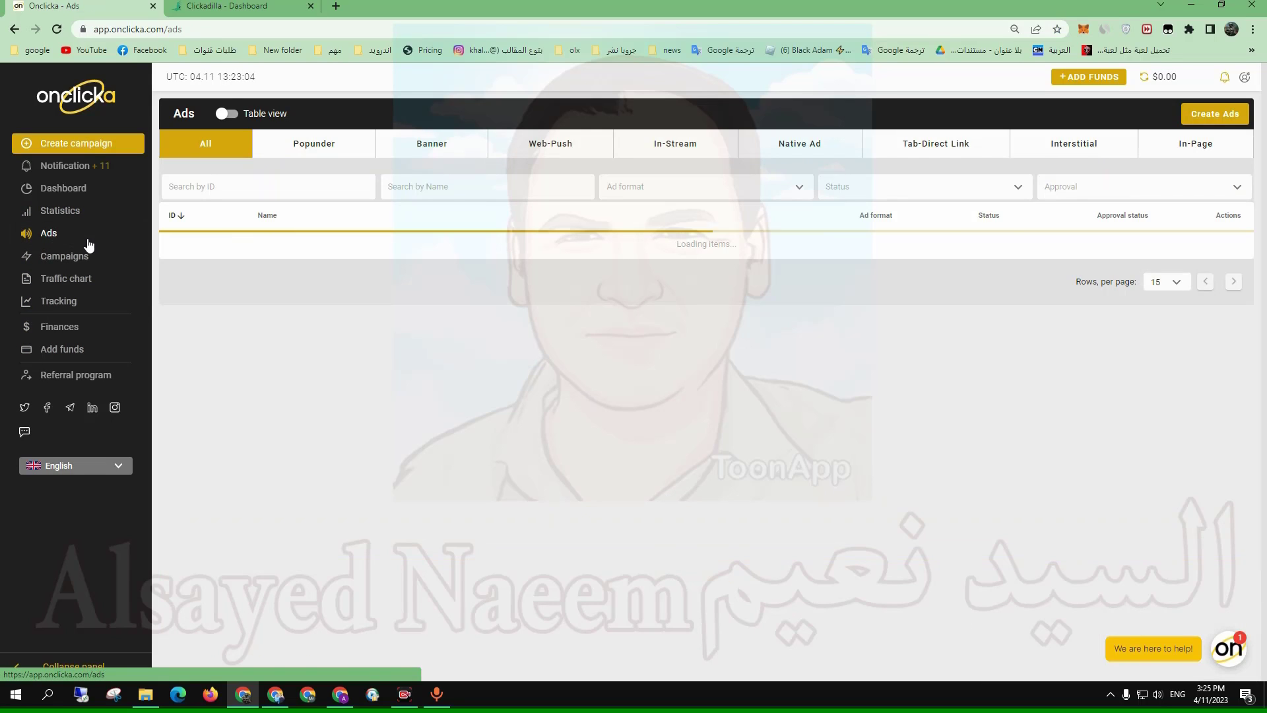
left_click(58, 190)
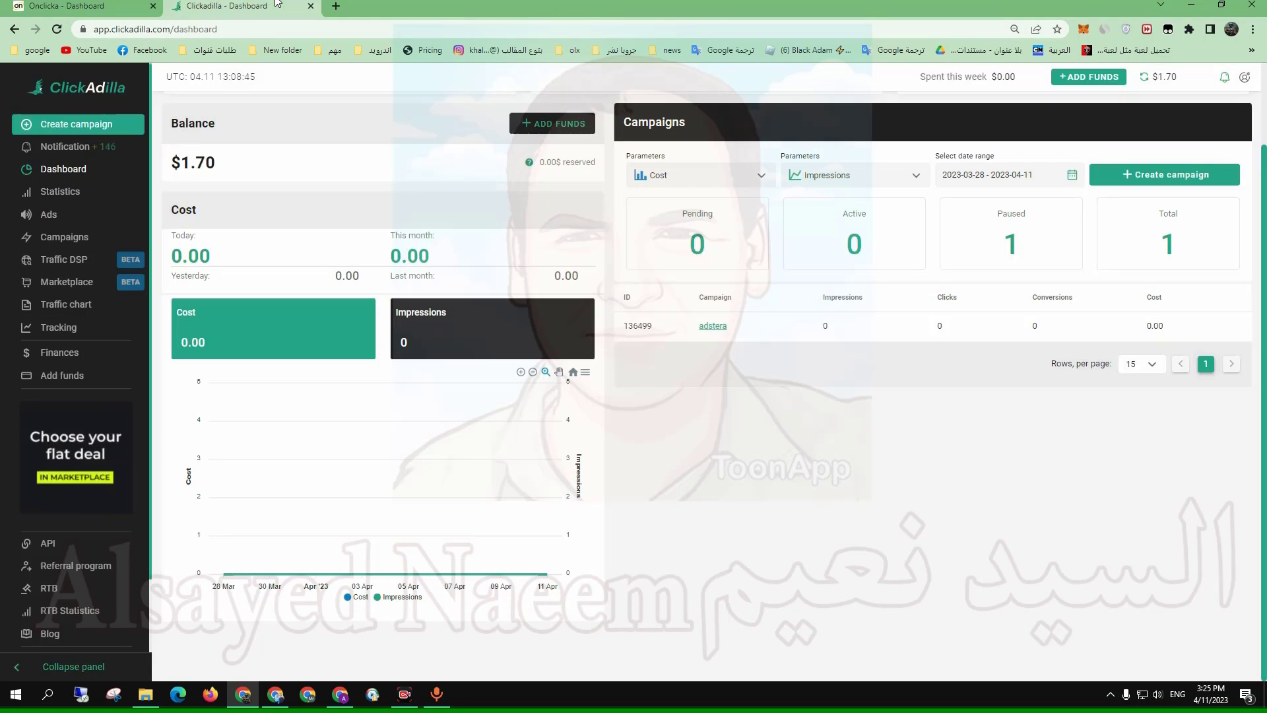
- Look over the Clickadilla dashboard's balance and this month's cost, and return to Onclicka to view its campaigns list
left_click(272, 7)
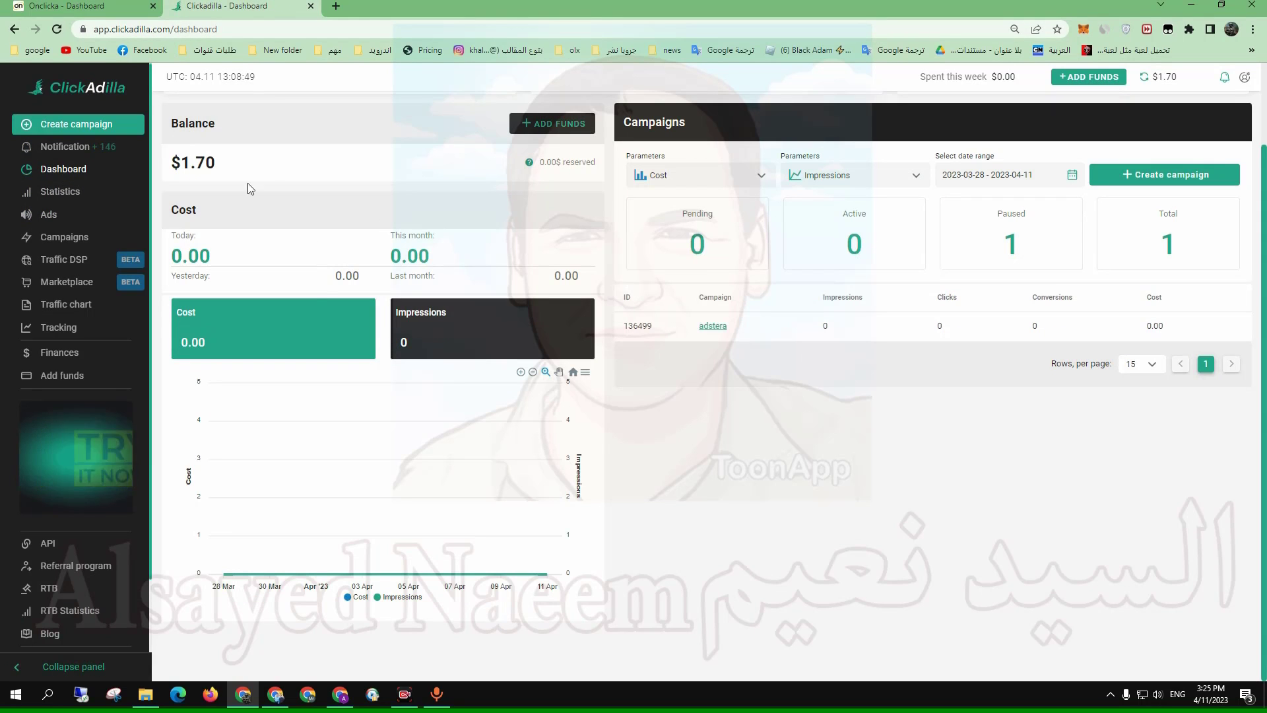
key("ctrl+Tab")
left_click(229, 5)
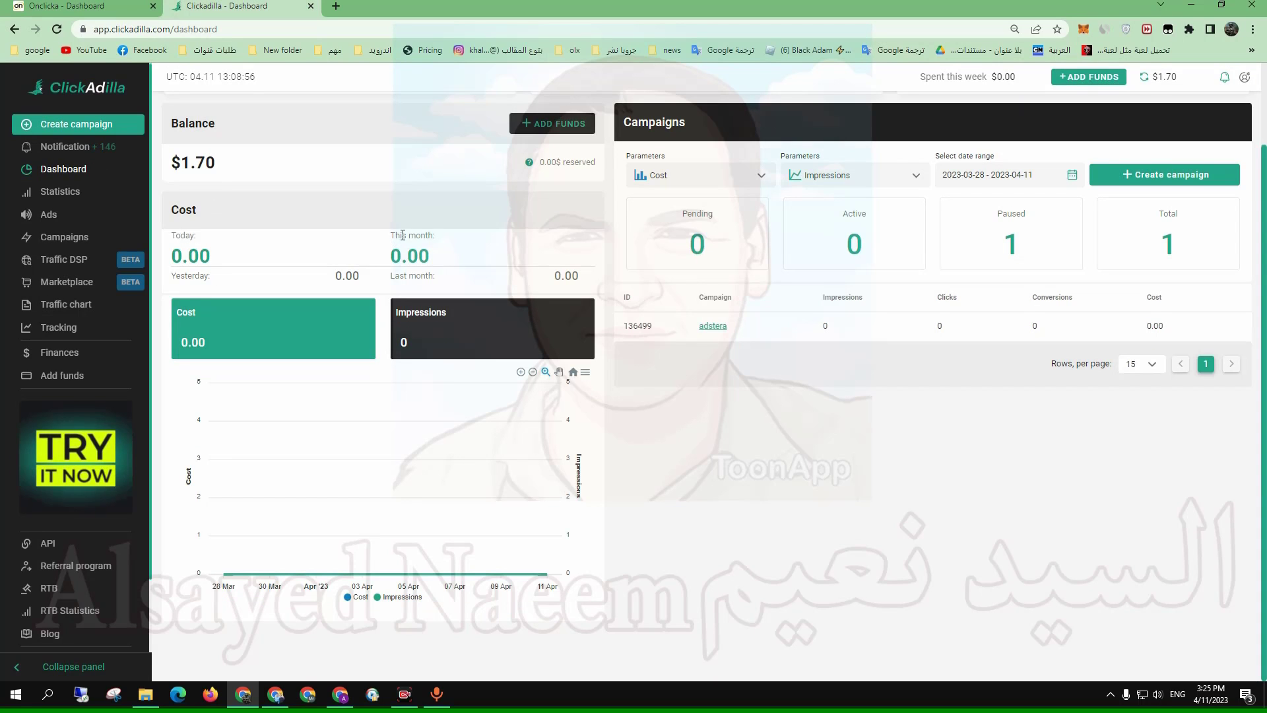
left_click_drag(391, 235, 437, 239)
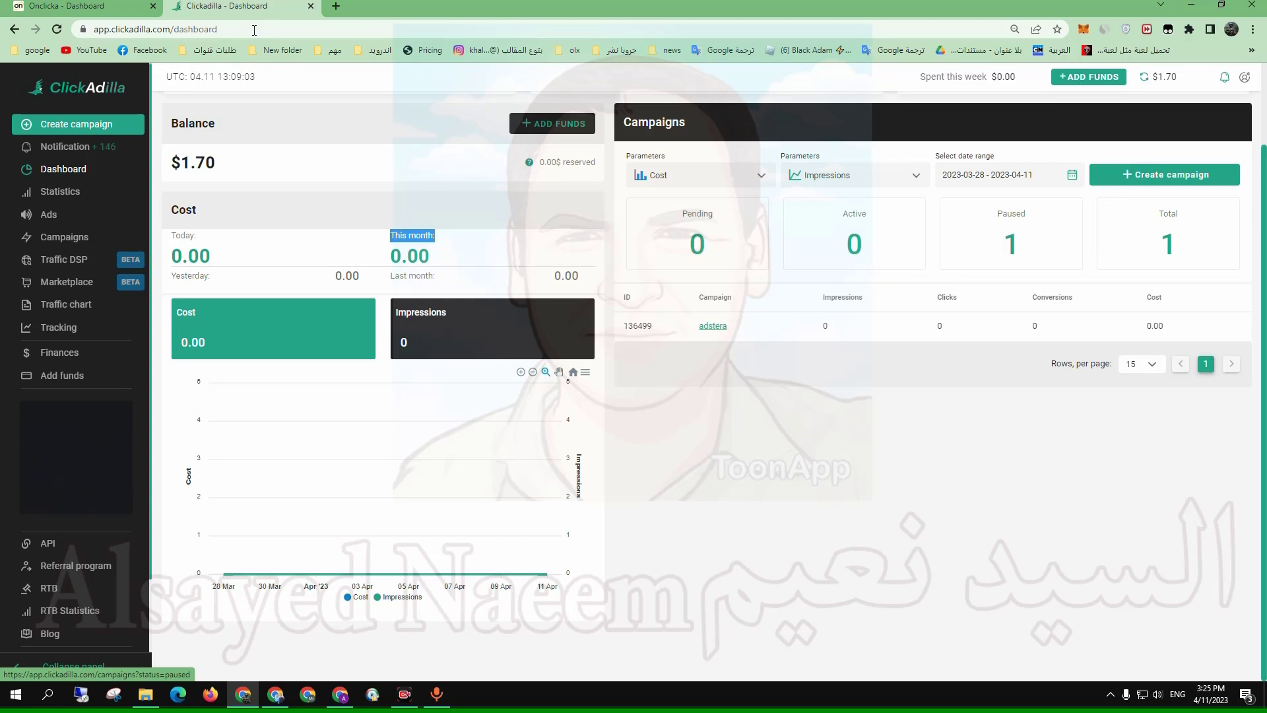
key("ctrl+Tab")
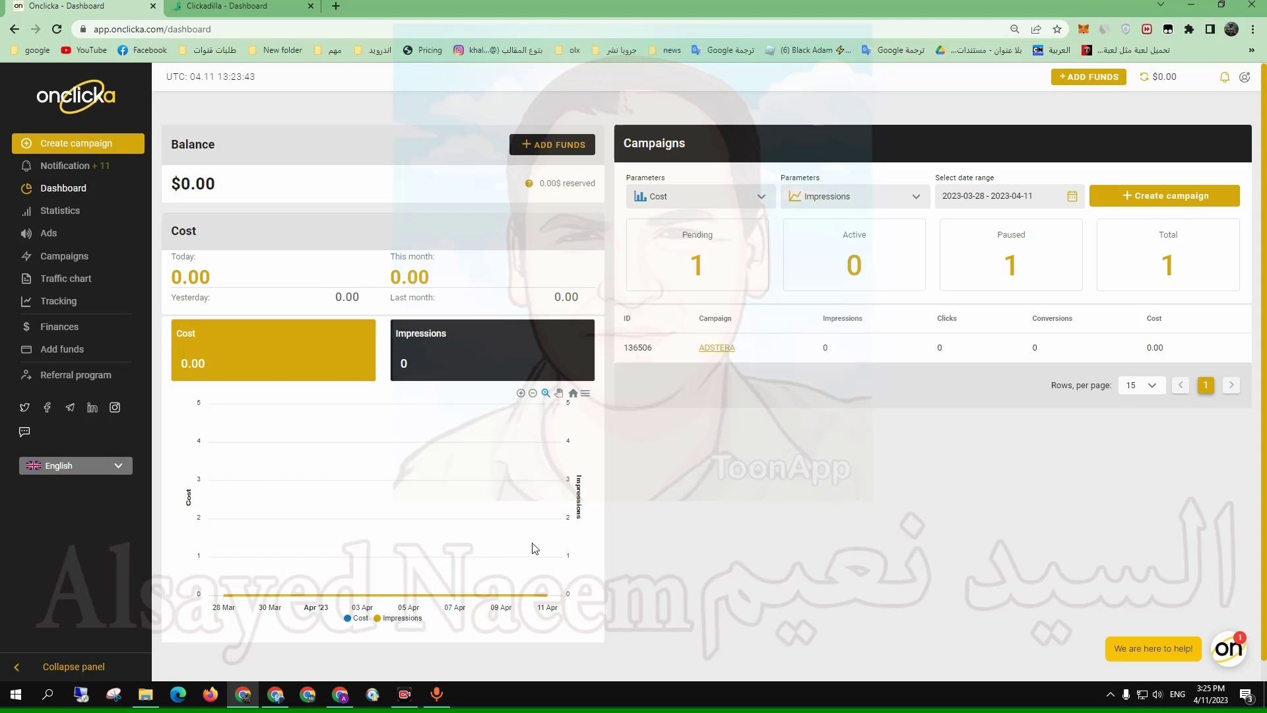
left_click(63, 263)
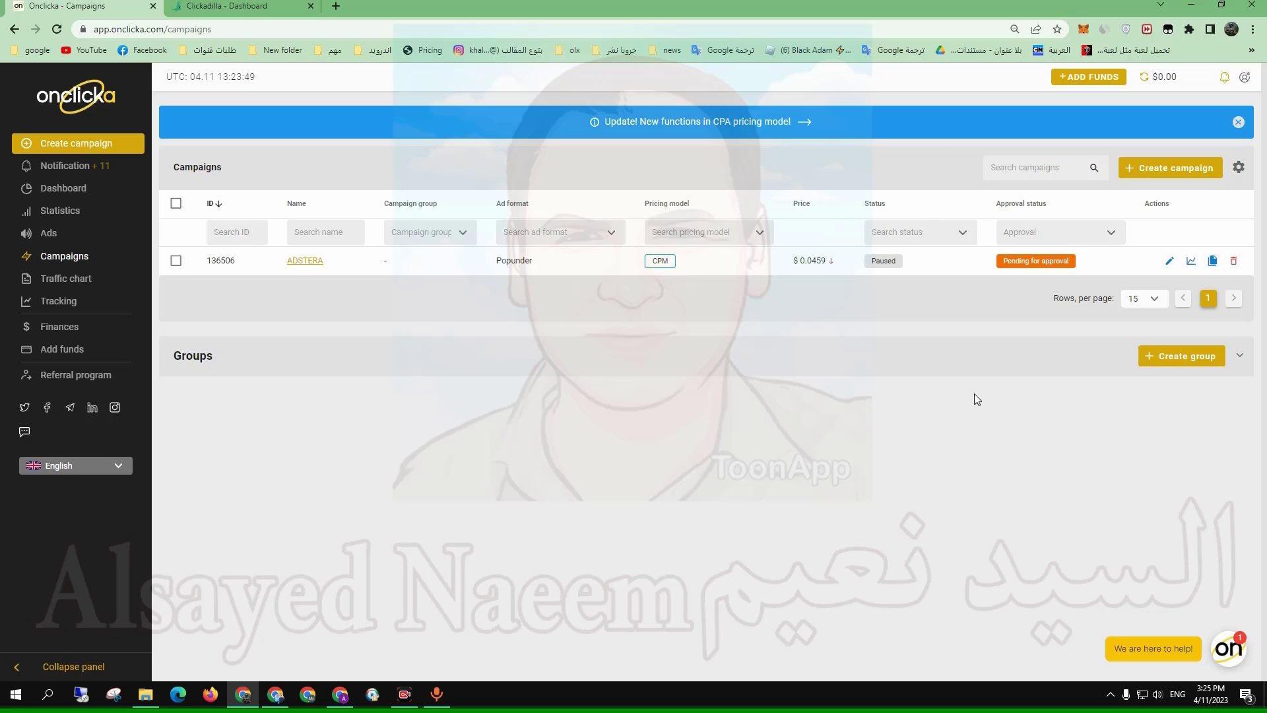
- Switch to RedTrack and open the ads offer for editing with its URL selected
left_click(340, 694)
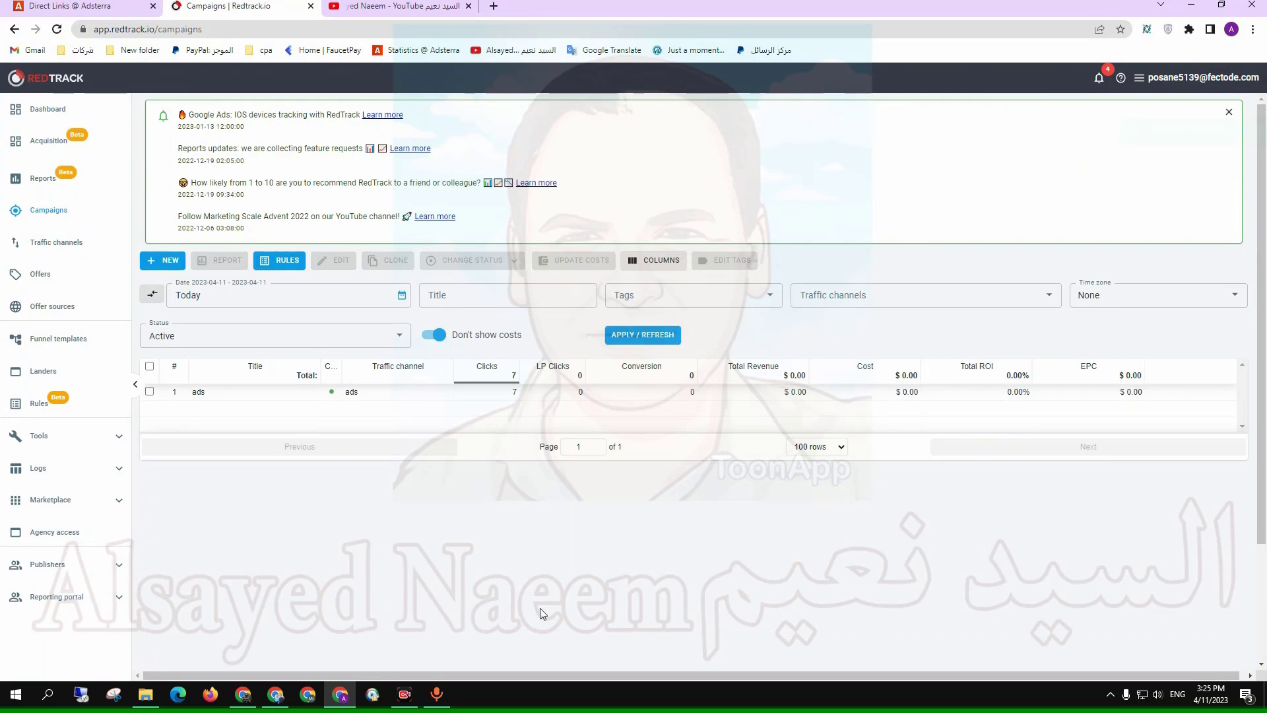
left_click(39, 276)
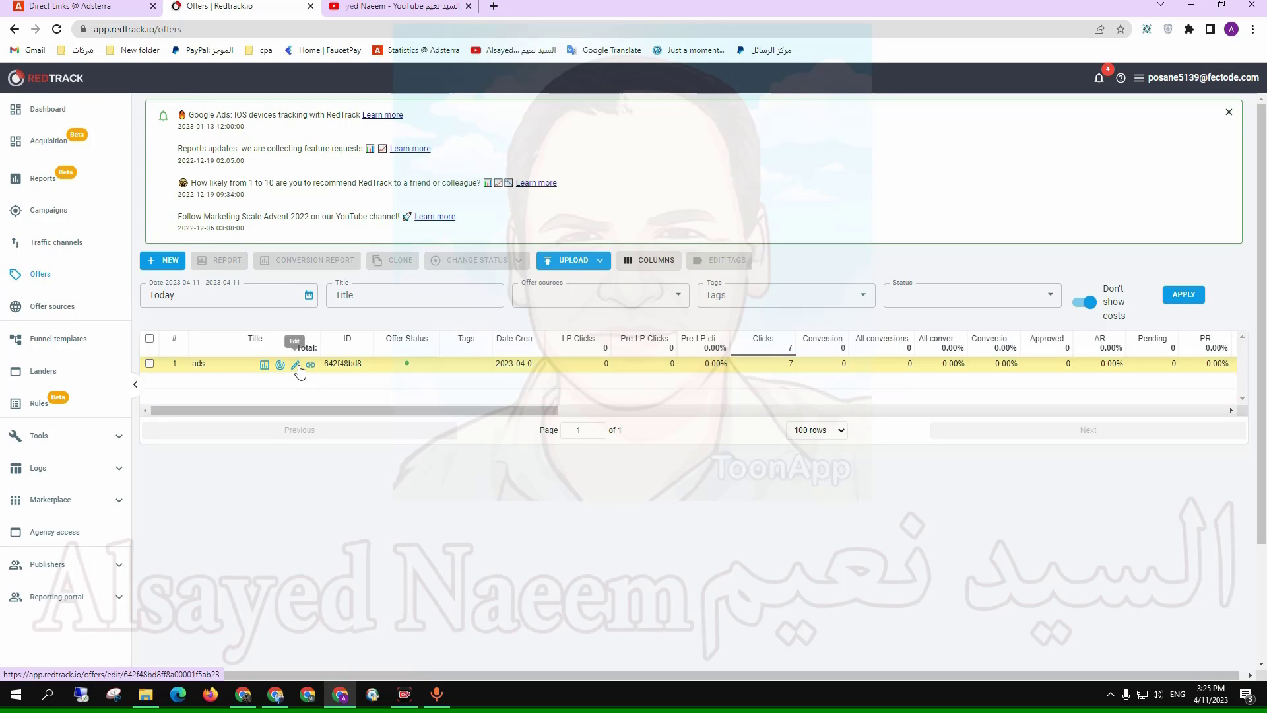
left_click(296, 368)
left_click_drag(548, 266, 383, 244)
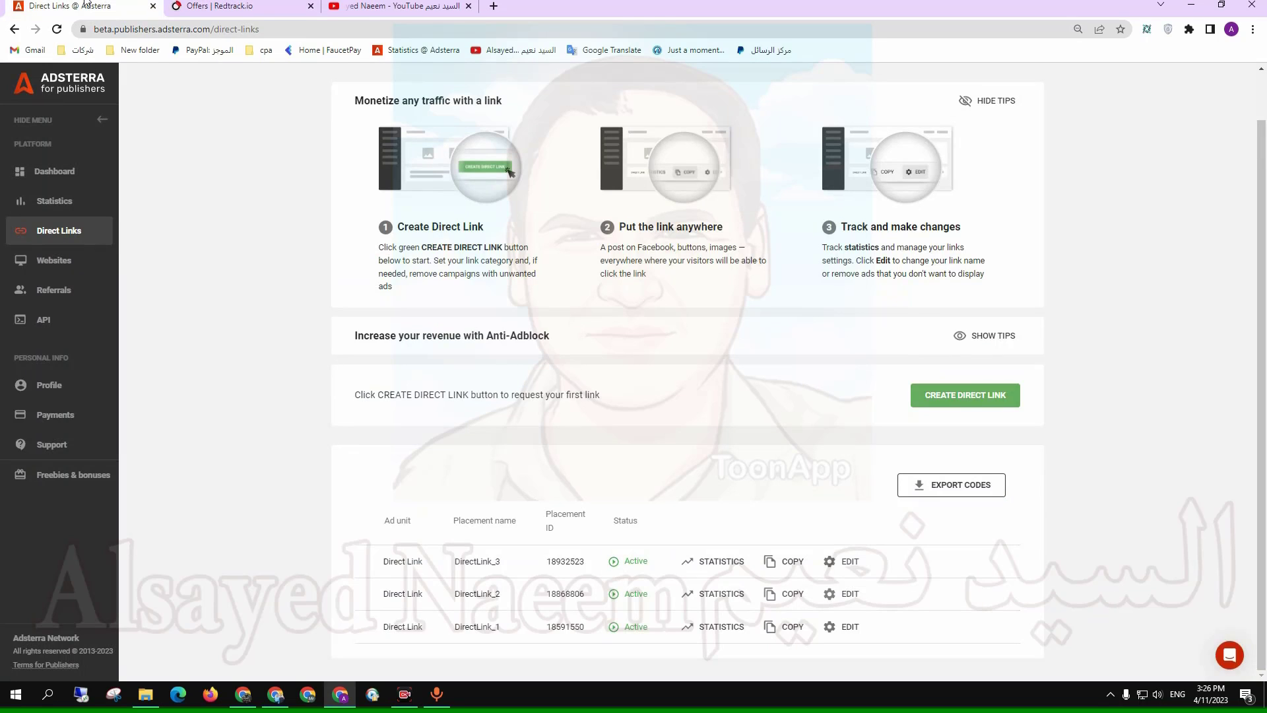
- Copy the DirectLink_3 link from Adsterra and return to the RedTrack offer
left_click(66, 6)
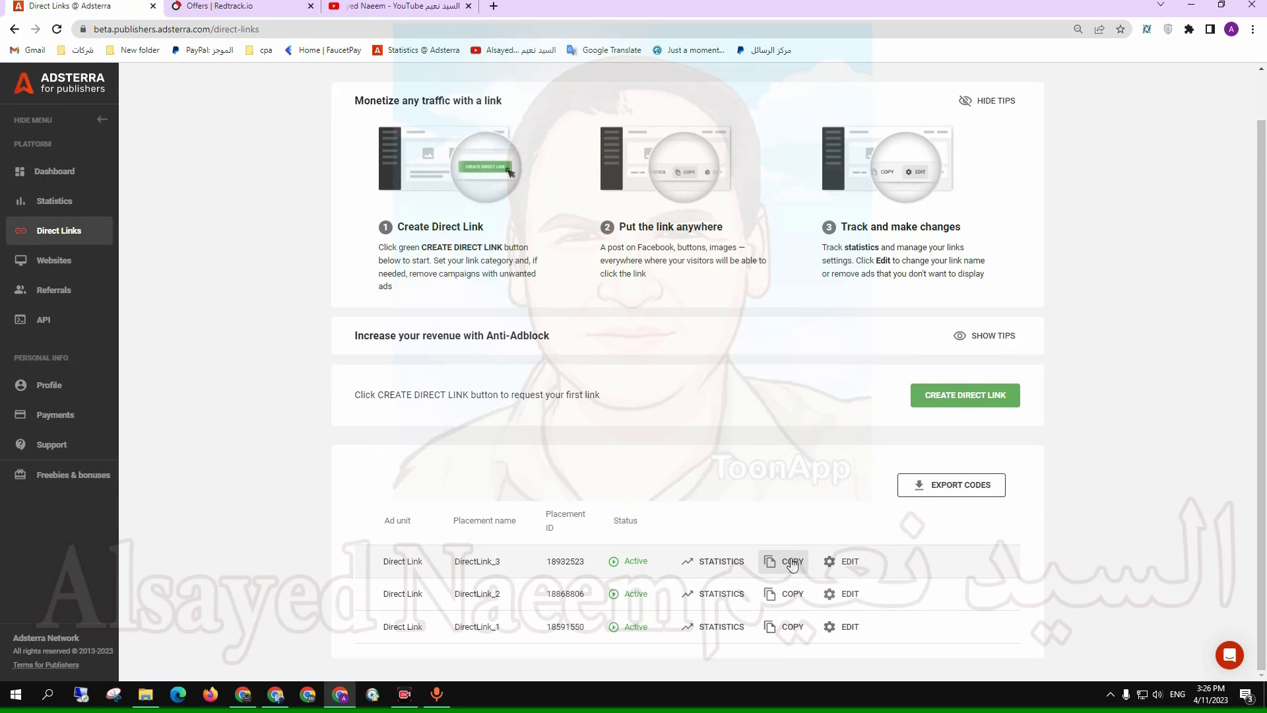
left_click(791, 562)
left_click(254, 6)
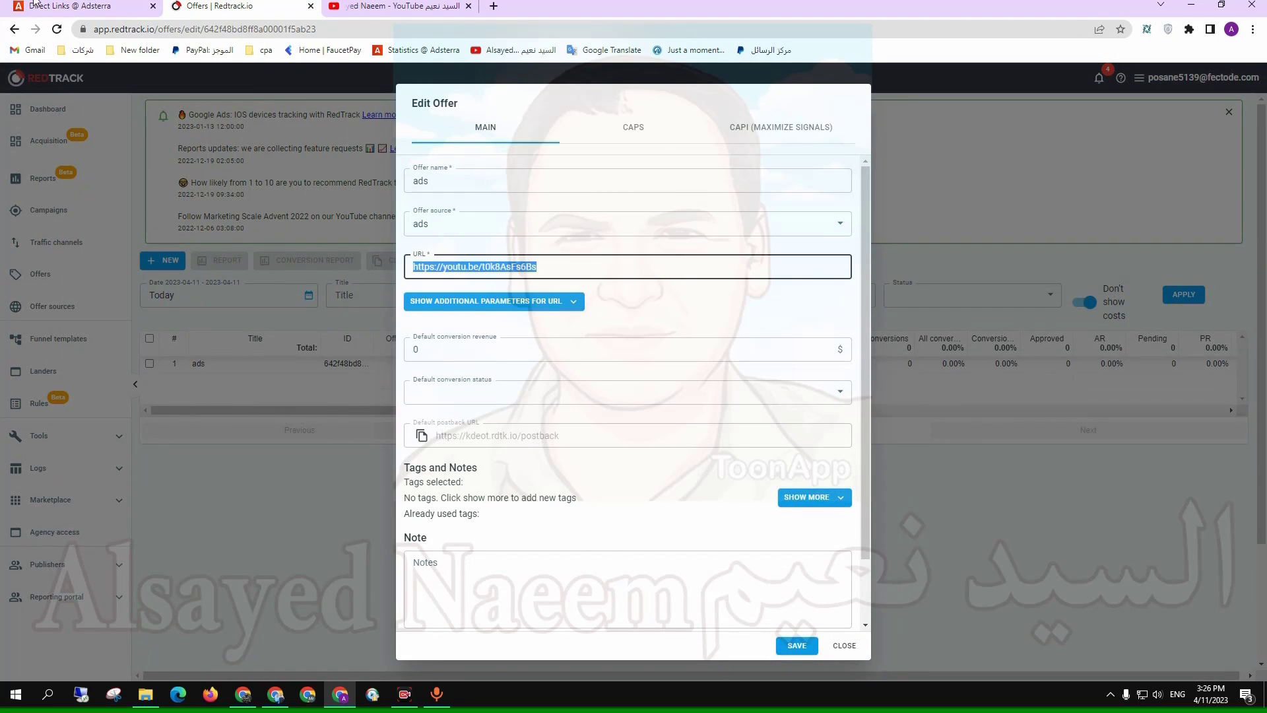
- Examine the erotic and gambling ad exclusions in Adsterra's DirectLink_3 placement settings and close them without changes
left_click(37, 6)
left_click(843, 561)
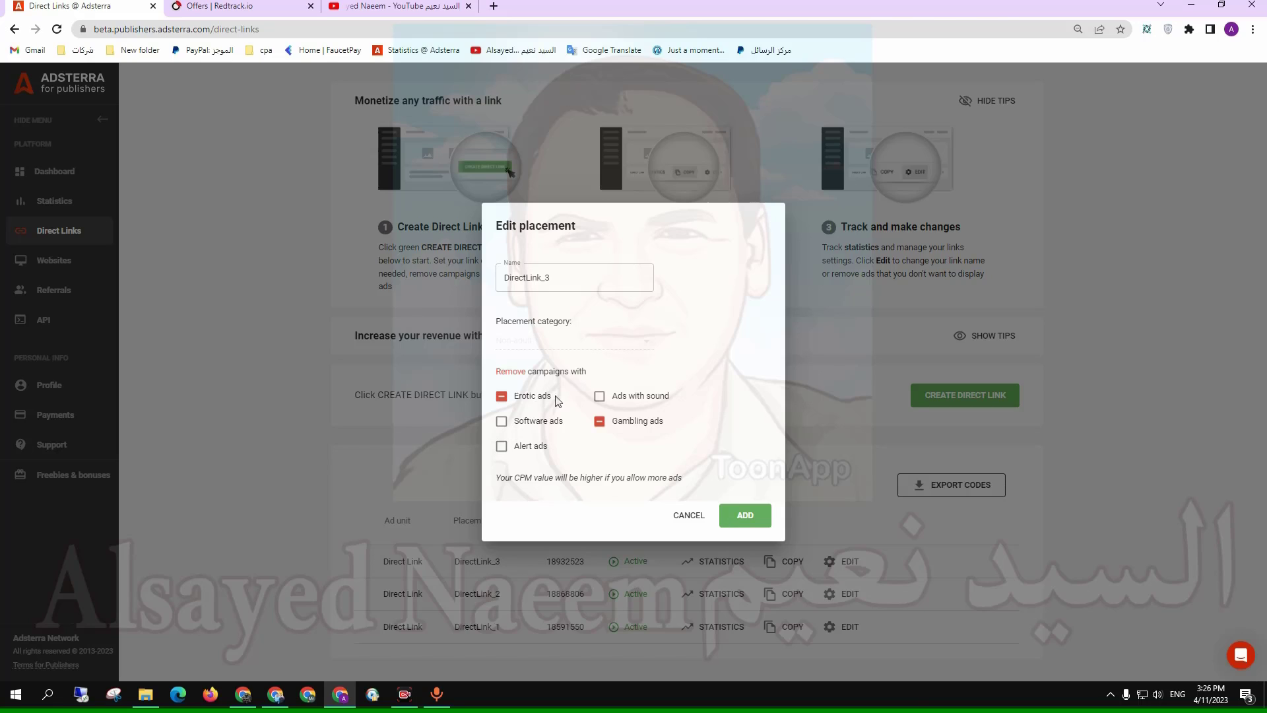
left_click_drag(555, 401, 520, 399)
left_click_drag(679, 427, 629, 427)
left_click(649, 470)
left_click(687, 516)
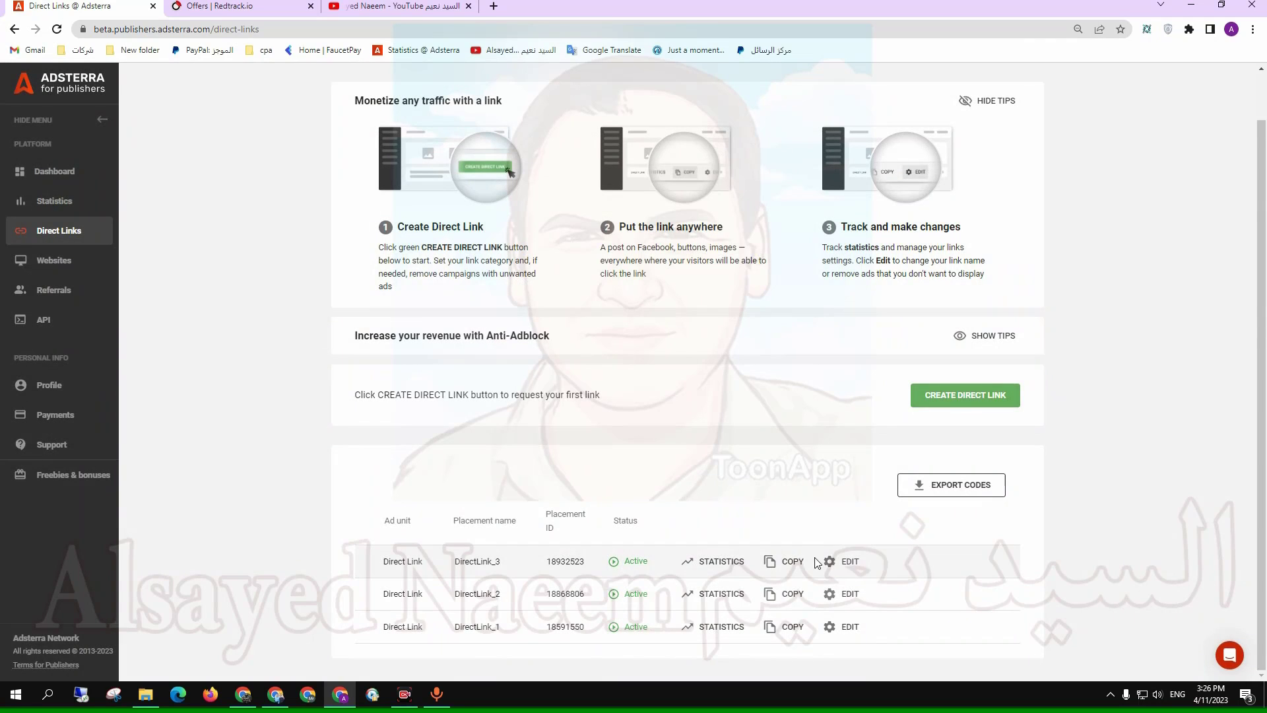
- Copy the DirectLink_3 link from Adsterra and paste it over the URL of the ads offer in RedTrack
left_click(787, 561)
key("ctrl+Tab")
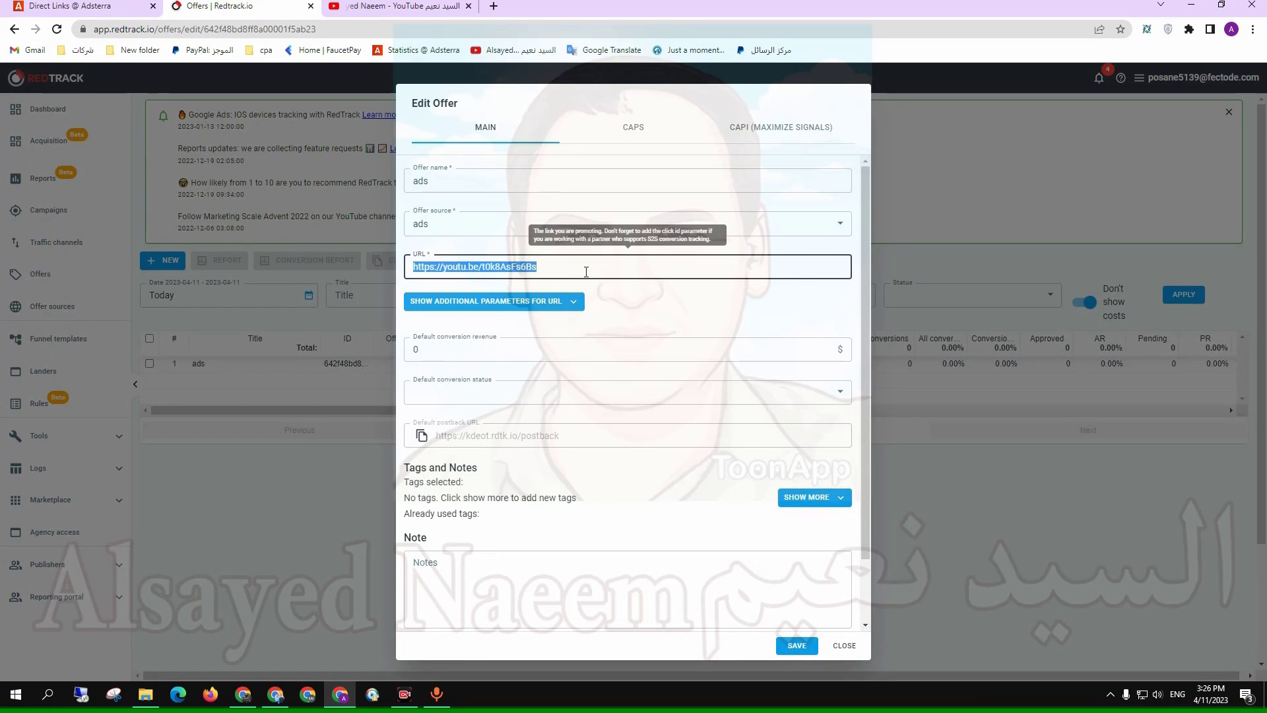
right_click(586, 271)
left_click(597, 344)
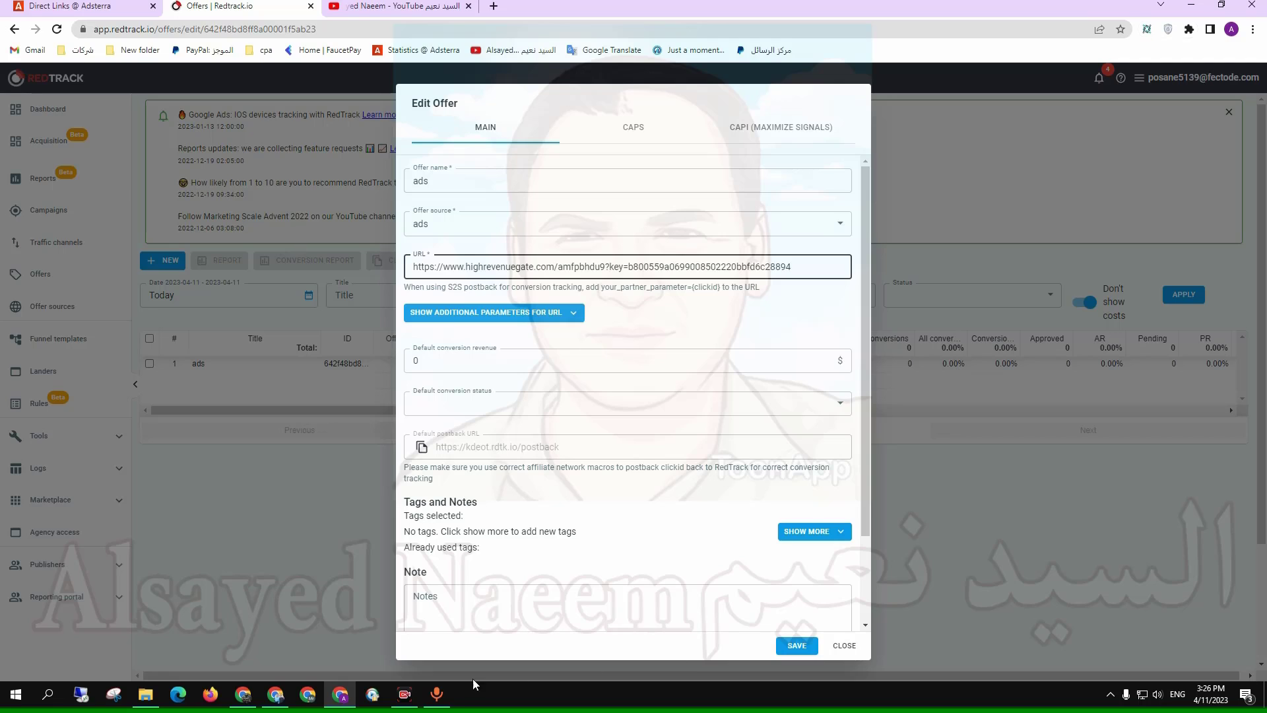
- Switch to the YouTube channel's videos page
left_click(282, 701)
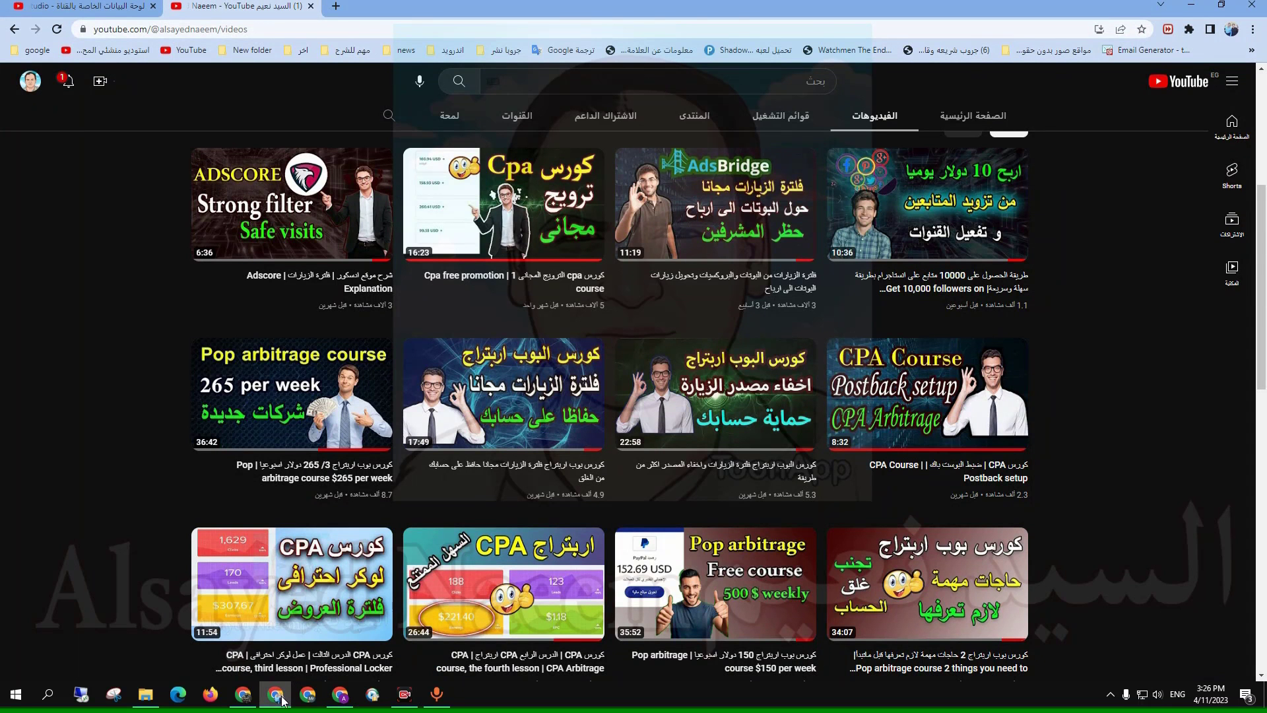